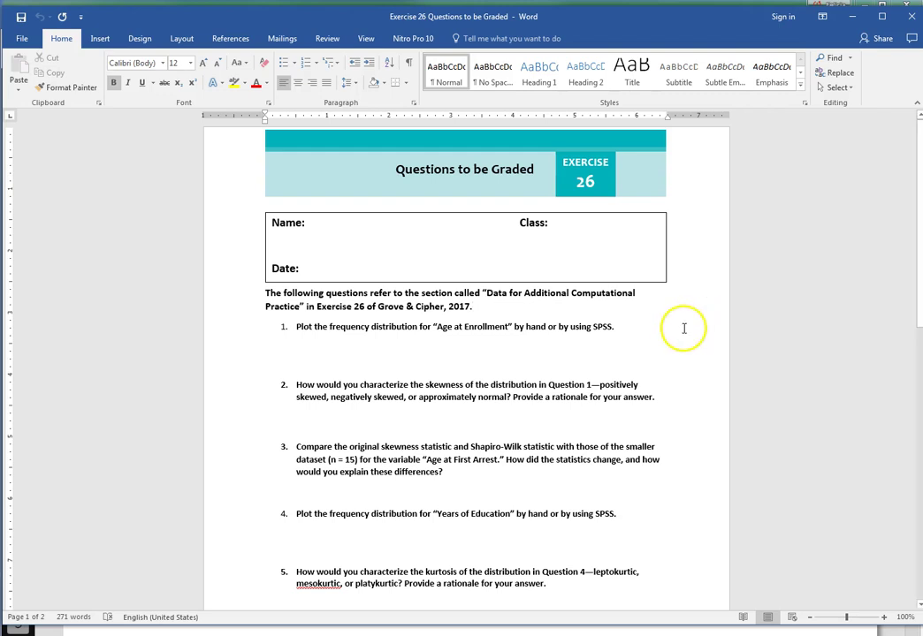
# Review the Exercise 26 questions in Word against the Table 26-3 data in the online textbook and the Excel workbook
pyautogui.click(531, 311)
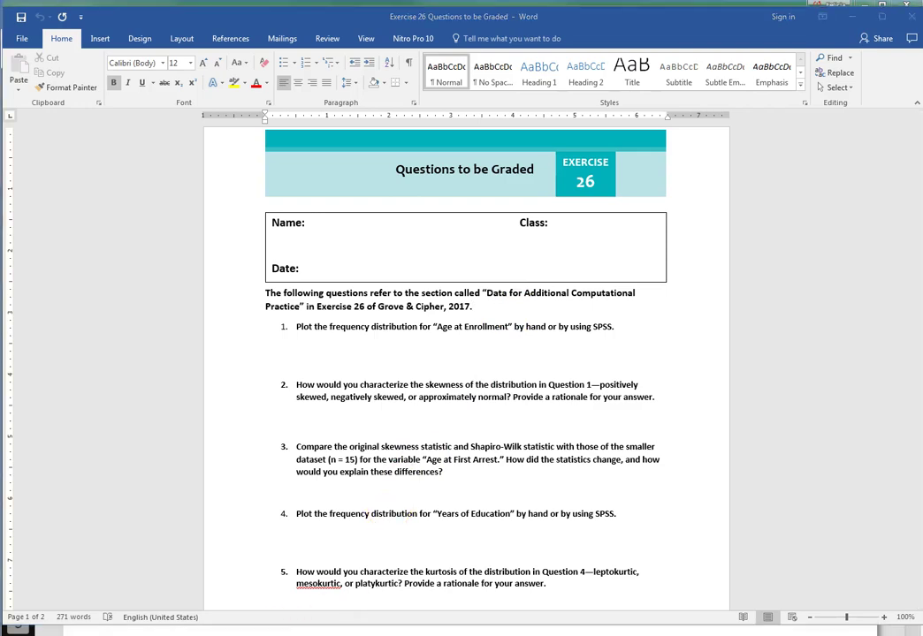
pyautogui.hotkey('alt', 'Tab')
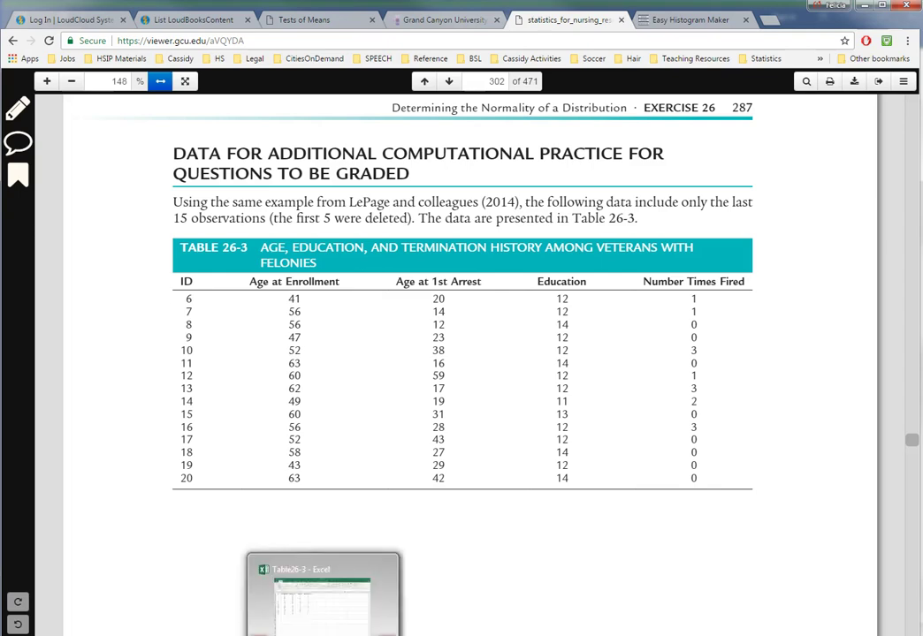
pyautogui.click(322, 624)
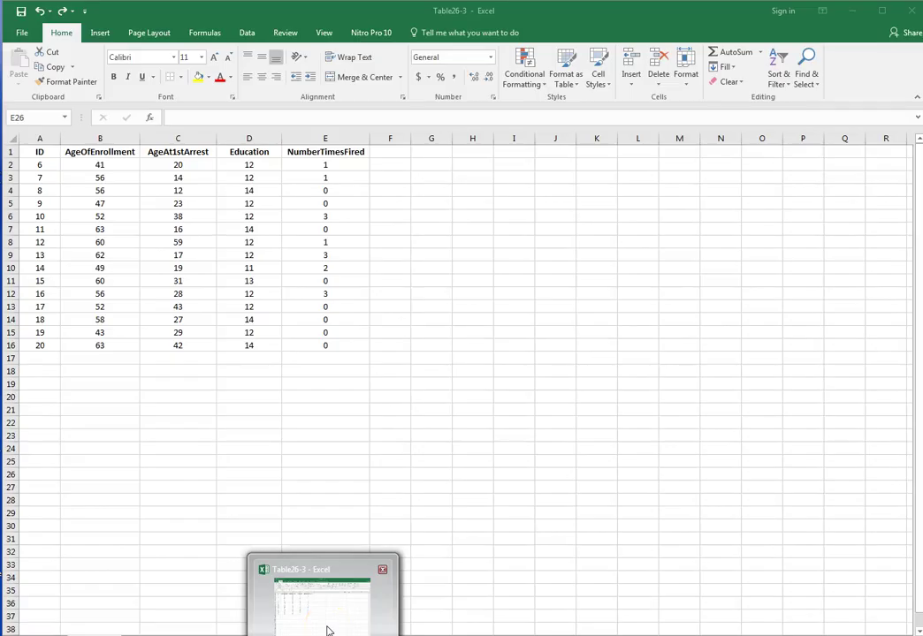
pyautogui.click(344, 477)
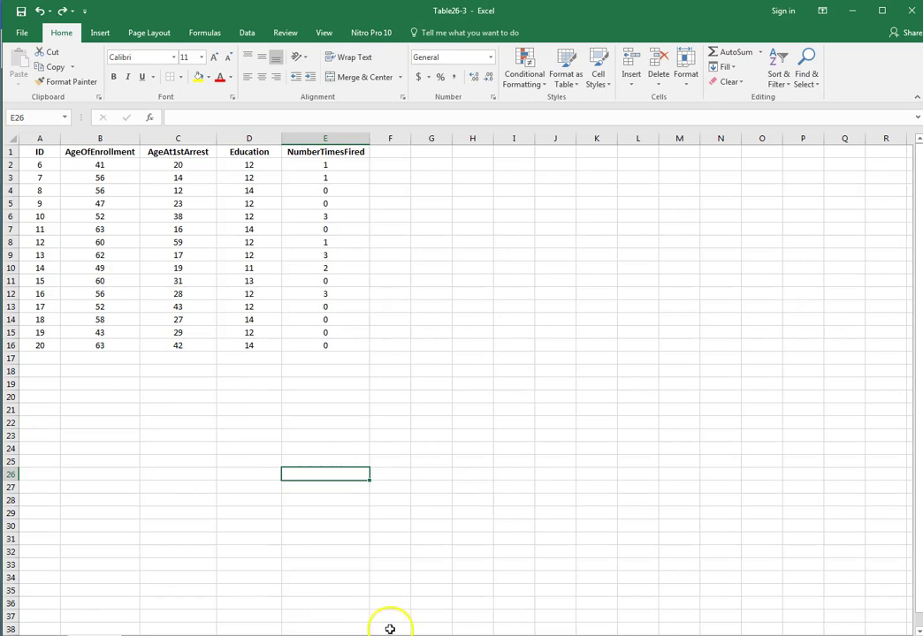
pyautogui.click(303, 635)
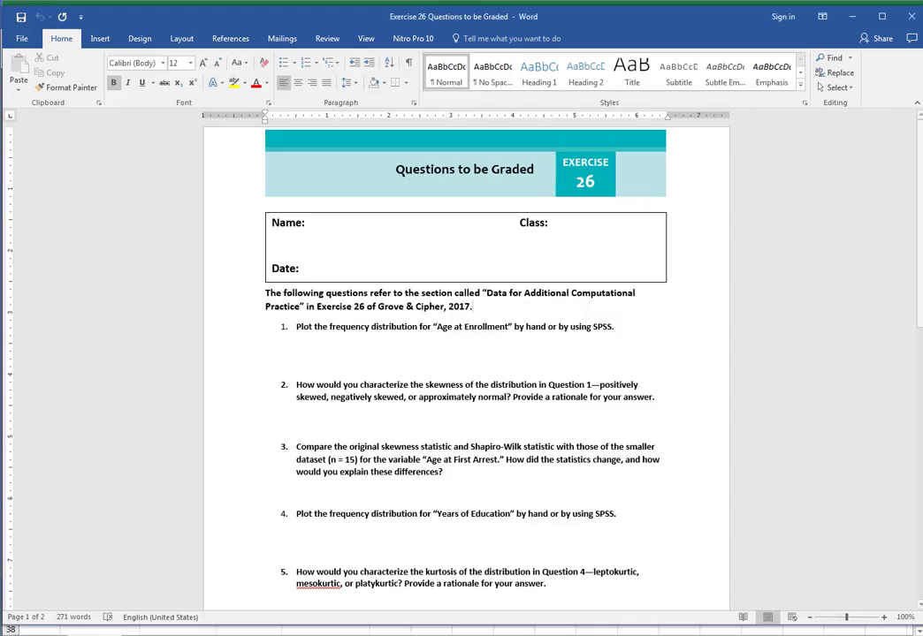
pyautogui.click(393, 345)
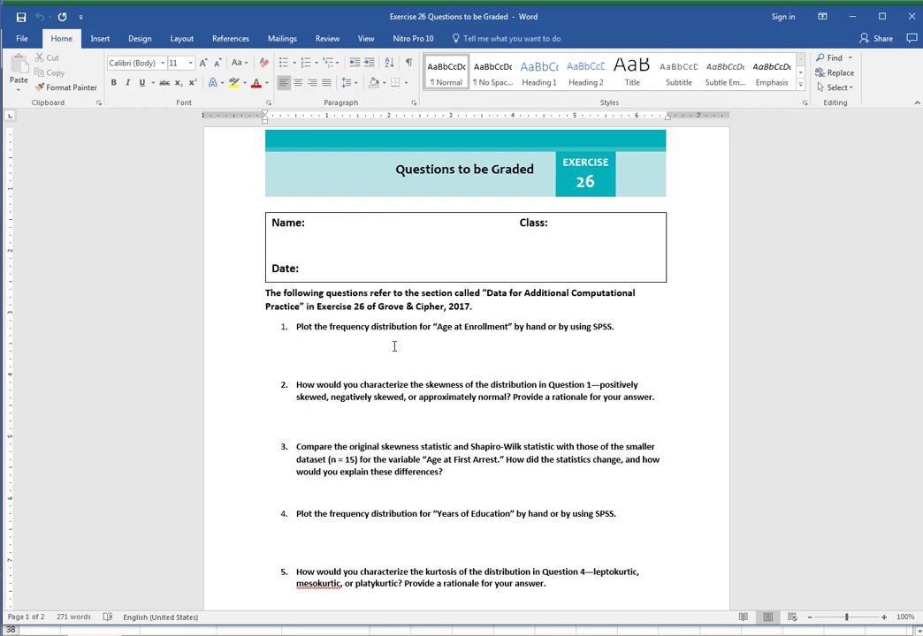
pyautogui.click(401, 342)
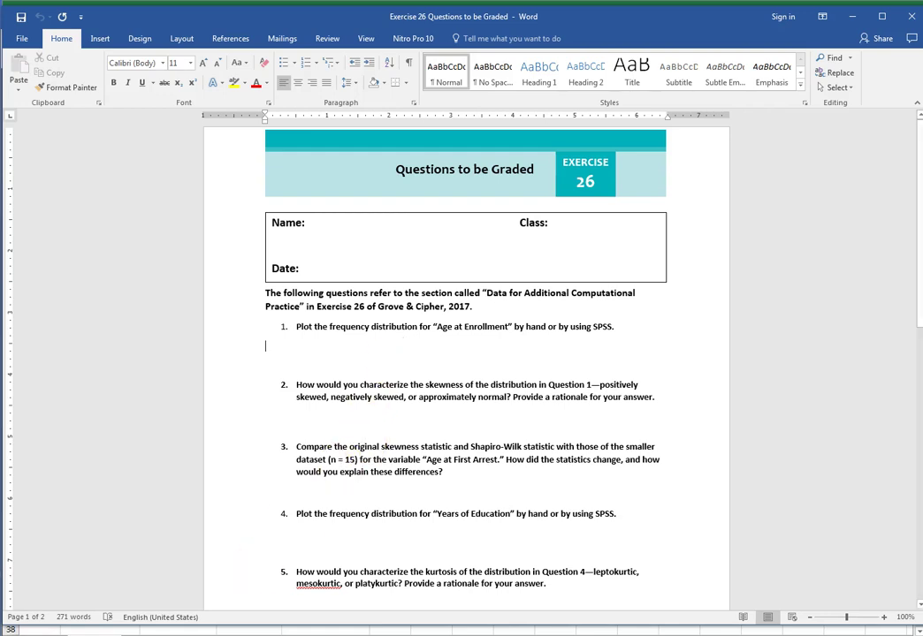
# Switch to the Table26-3 workbook in Excel, then move and enlarge its window so the sheet names are visible
pyautogui.hotkey('alt', 'Tab')
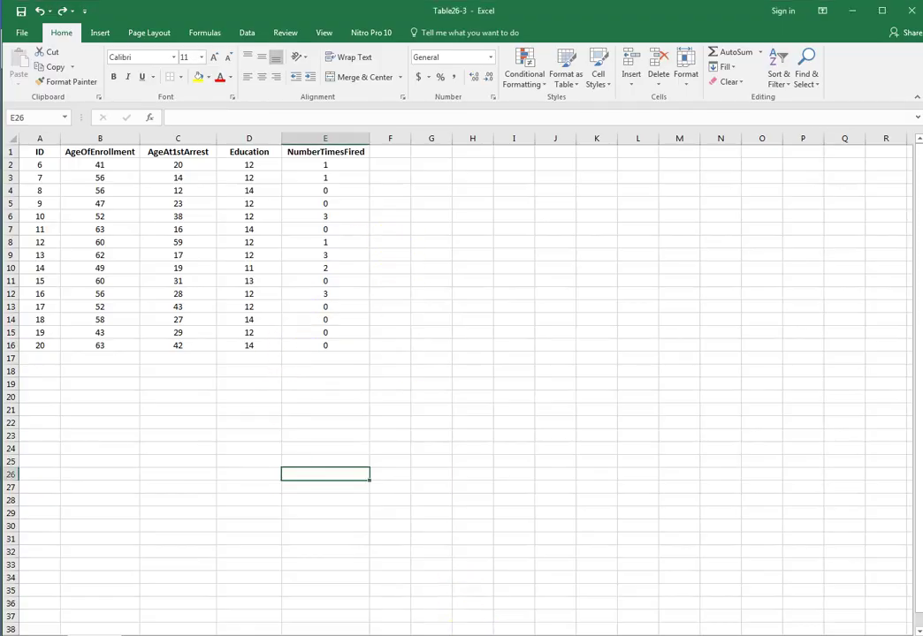
pyautogui.moveTo(443, 2); pyautogui.dragTo(486, 22)
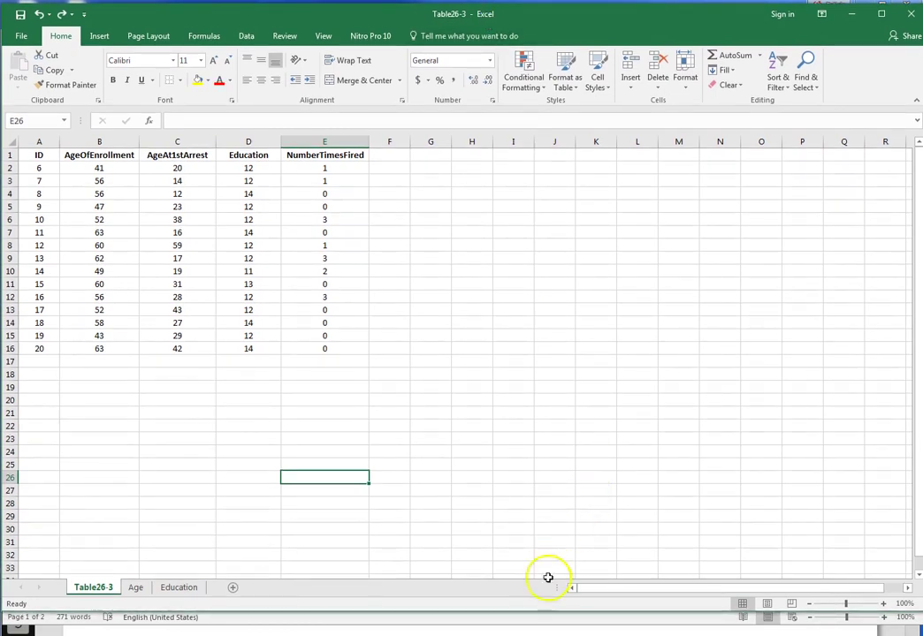
pyautogui.moveTo(523, 612); pyautogui.dragTo(525, 635)
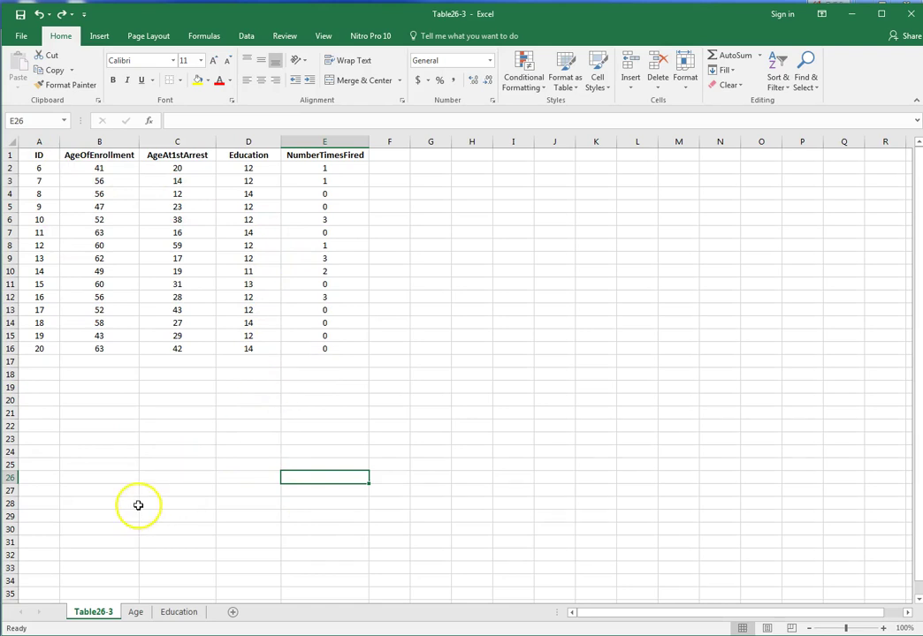
# Examine the frequency tables on the Age and Education sheets, check question 1 in Word, and return to the Age sheet in Excel
pyautogui.click(136, 613)
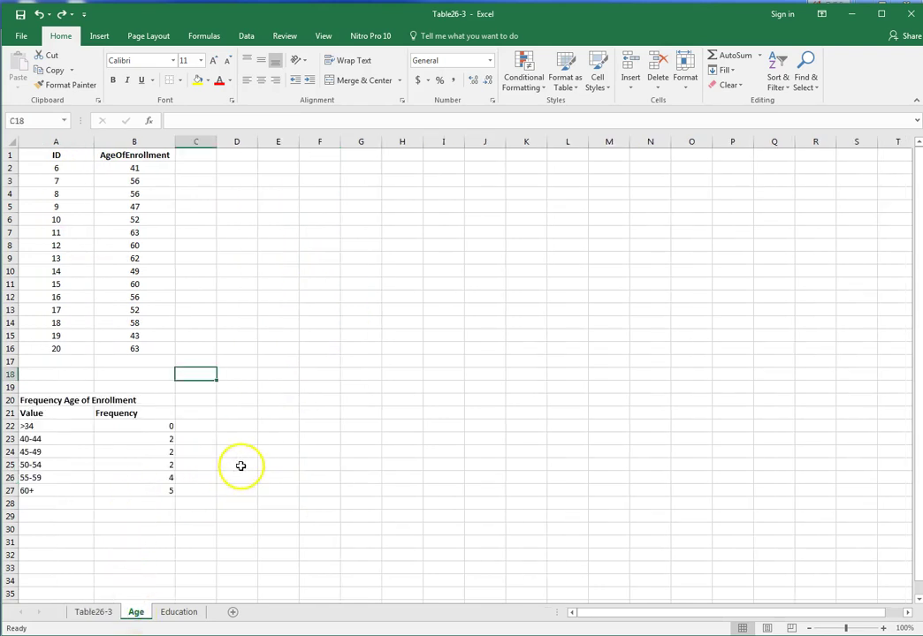
pyautogui.click(179, 612)
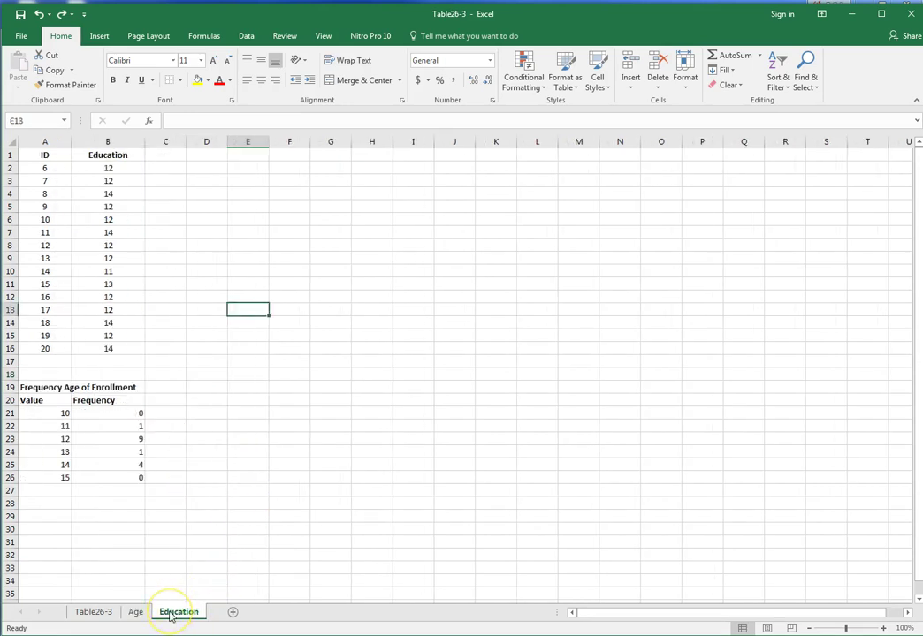
pyautogui.click(137, 613)
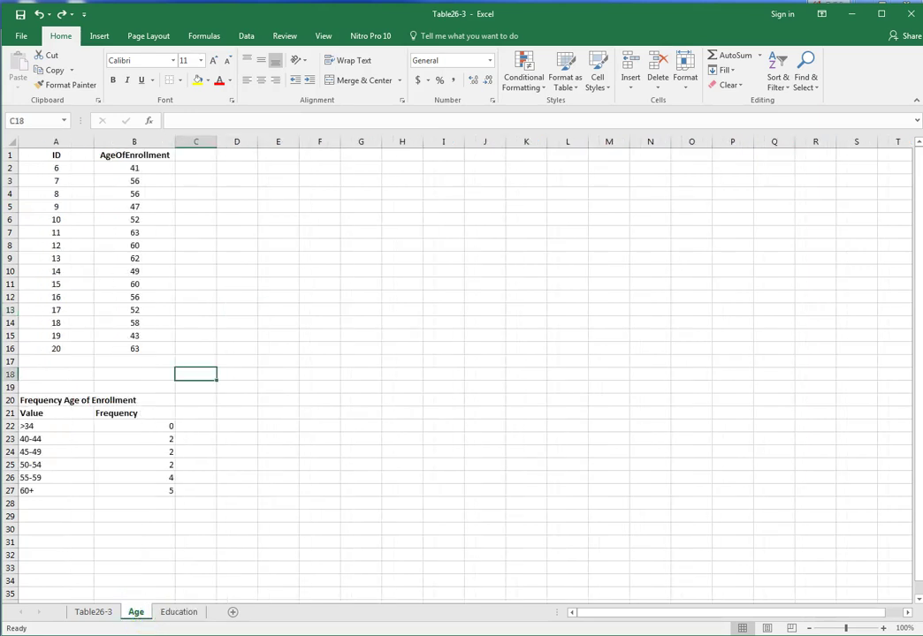
pyautogui.hotkey('alt', 'Tab')
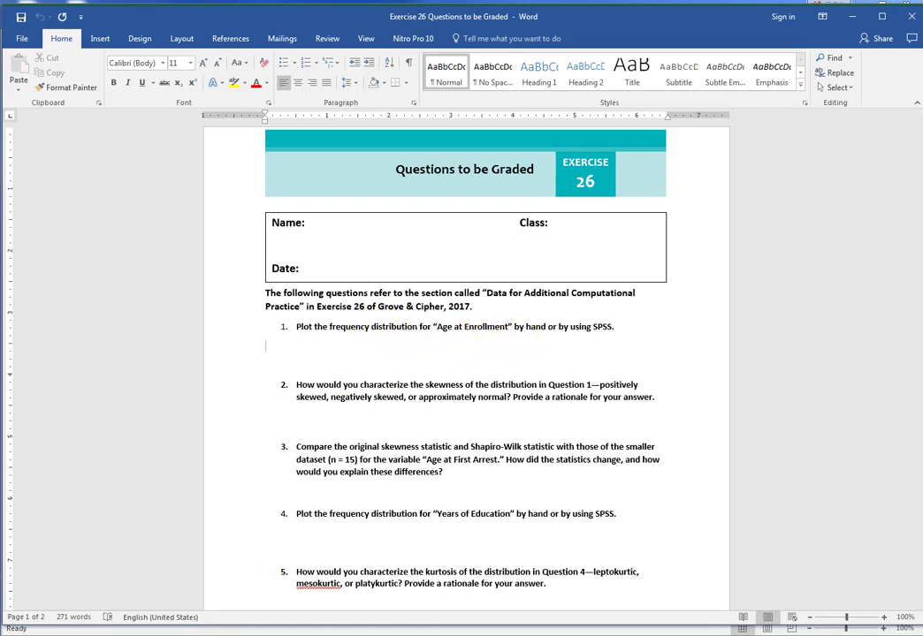
pyautogui.hotkey('alt', 'Tab')
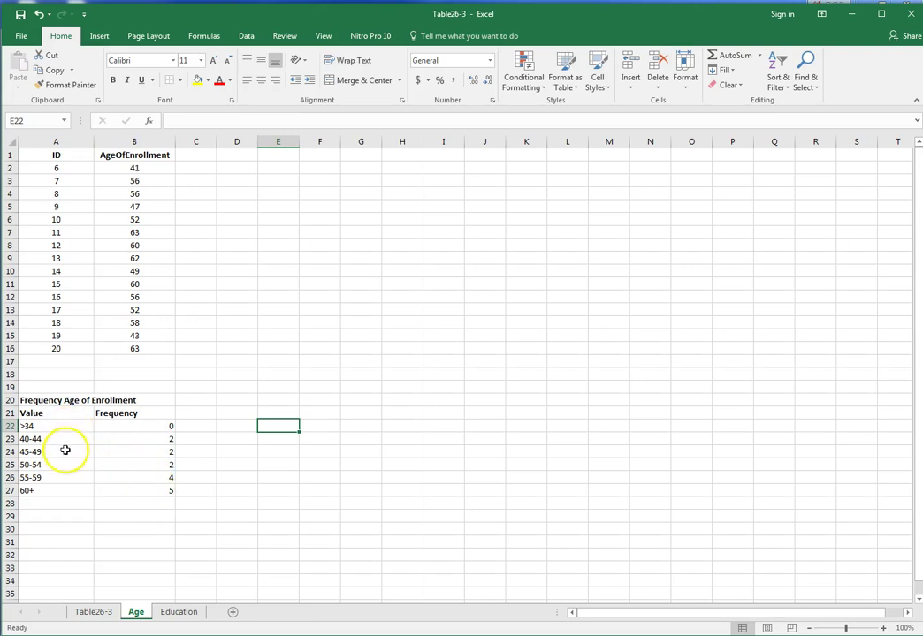
pyautogui.click(153, 438)
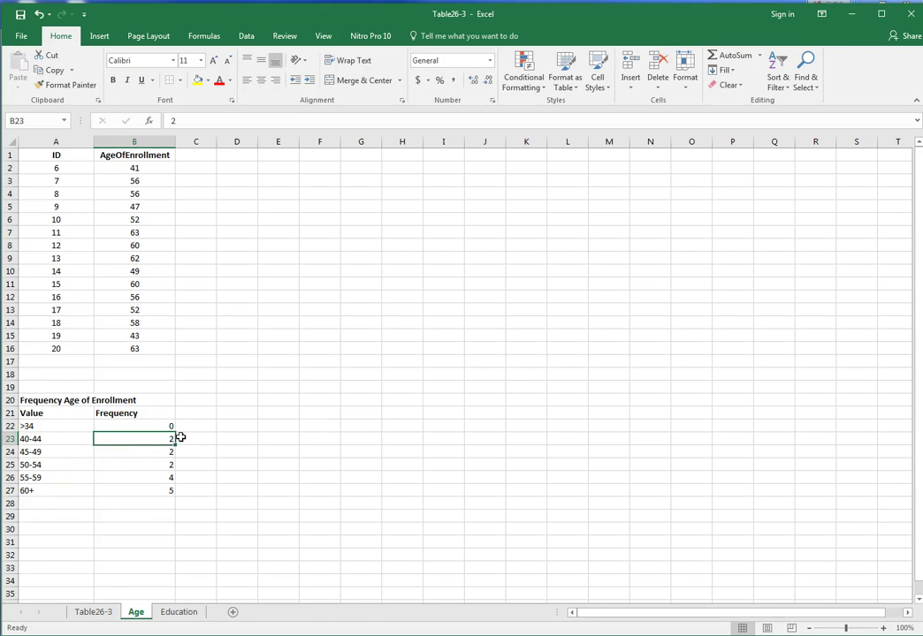
pyautogui.click(152, 120)
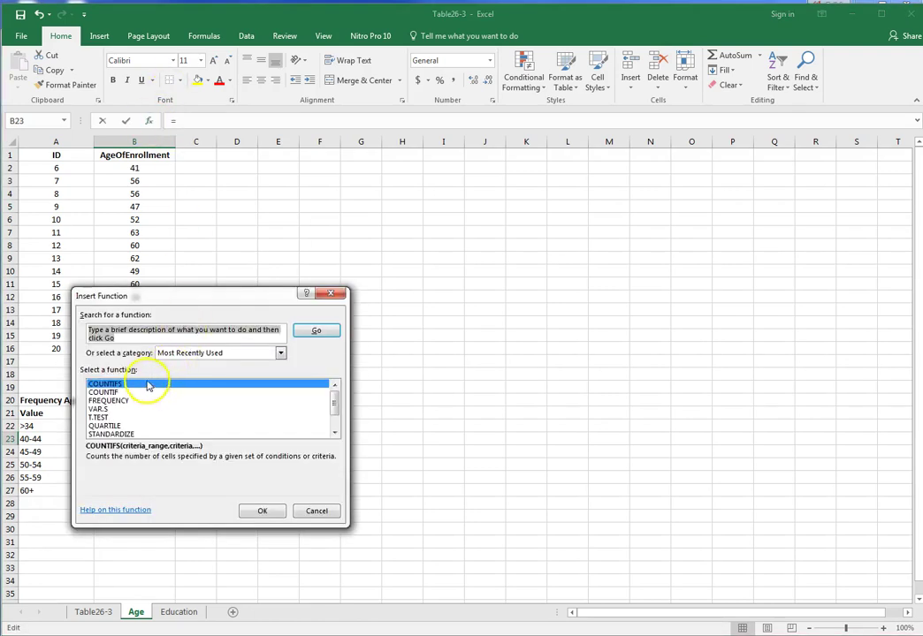
pyautogui.click(116, 393)
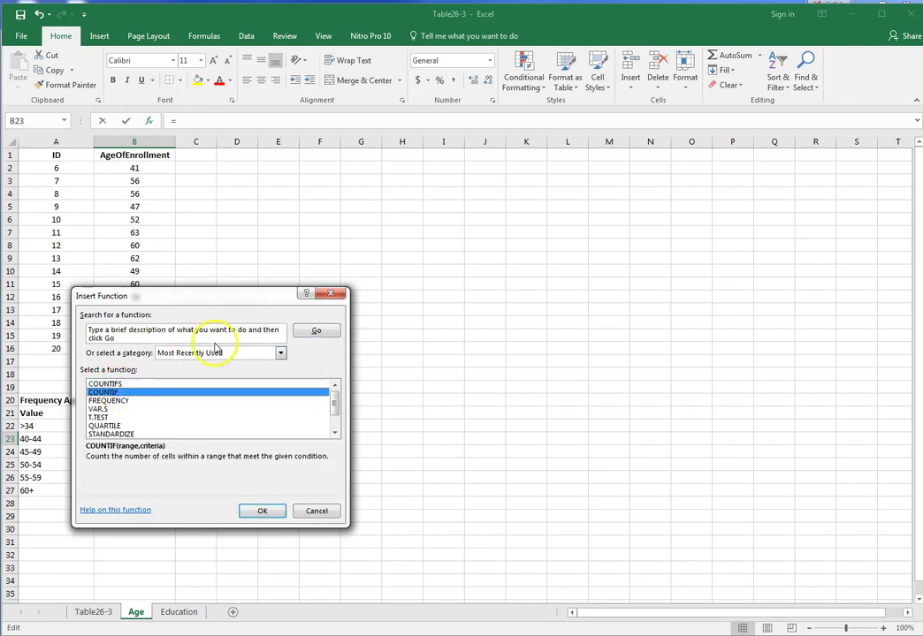
pyautogui.click(326, 295)
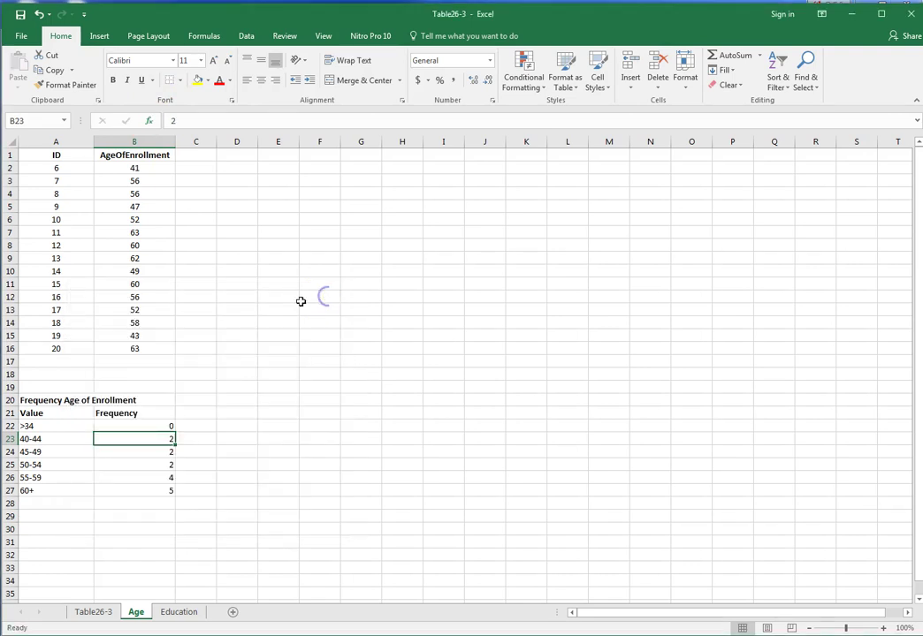
# Sort the AgeOfEnrollment column on the Age sheet from smallest to largest, expanding the selection to include the IDs
pyautogui.click(147, 164)
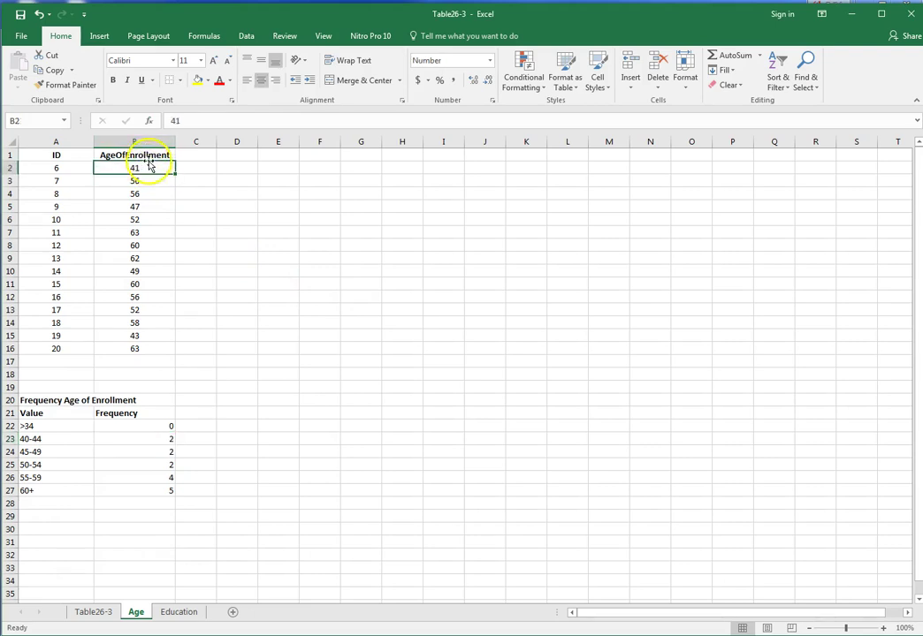
pyautogui.moveTo(148, 155); pyautogui.dragTo(121, 352)
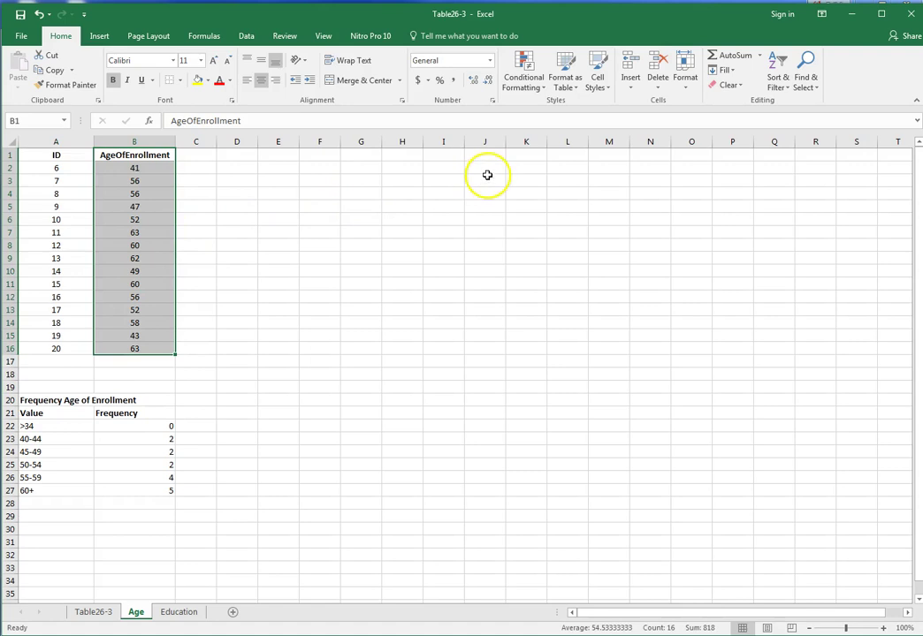
pyautogui.click(779, 87)
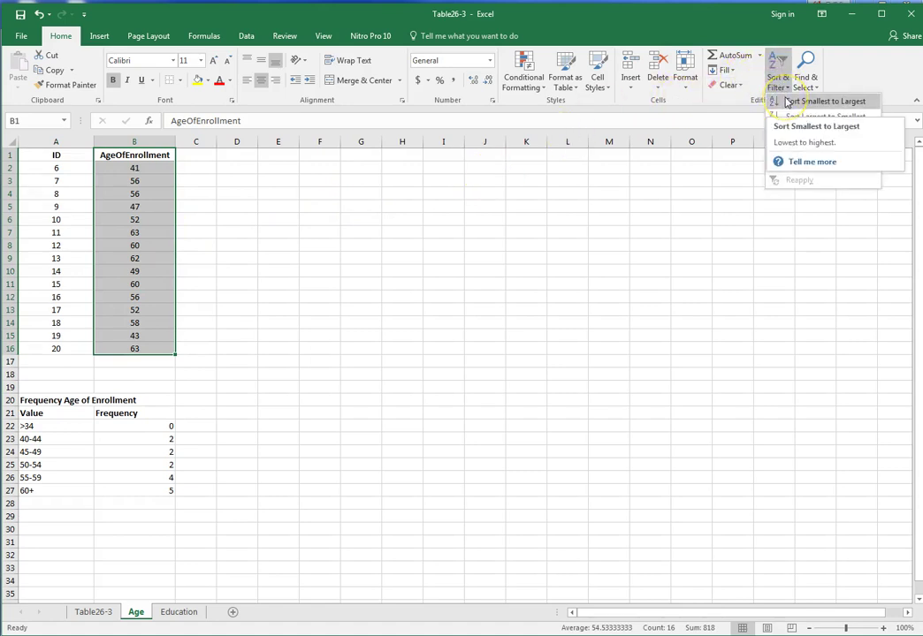
pyautogui.click(787, 103)
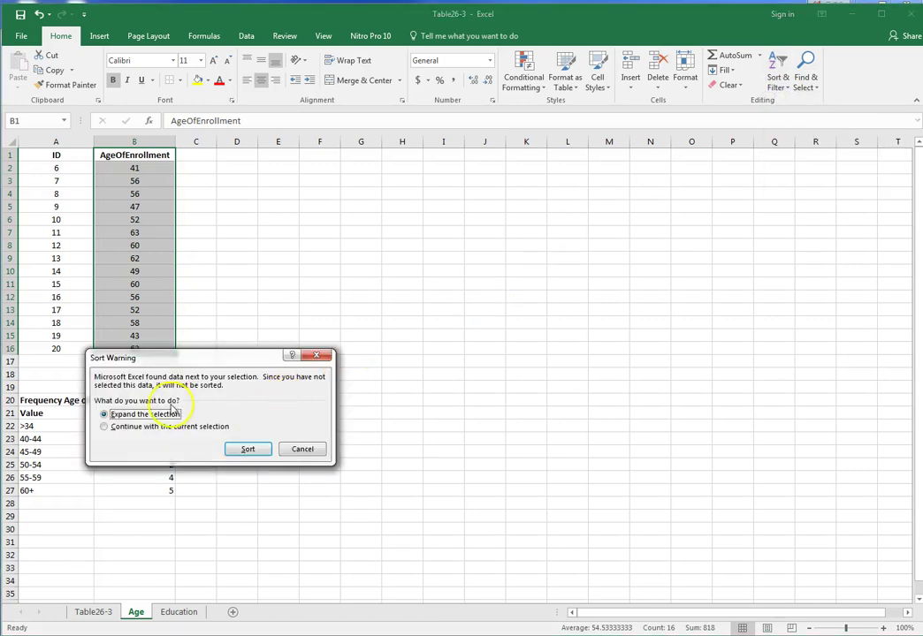
pyautogui.click(240, 449)
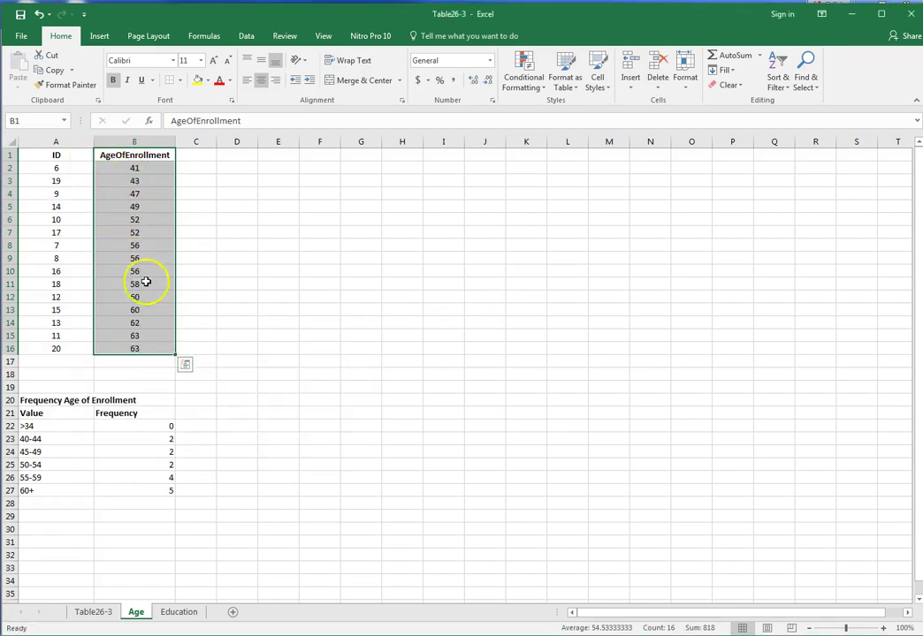
pyautogui.click(148, 297)
pyautogui.click(141, 168)
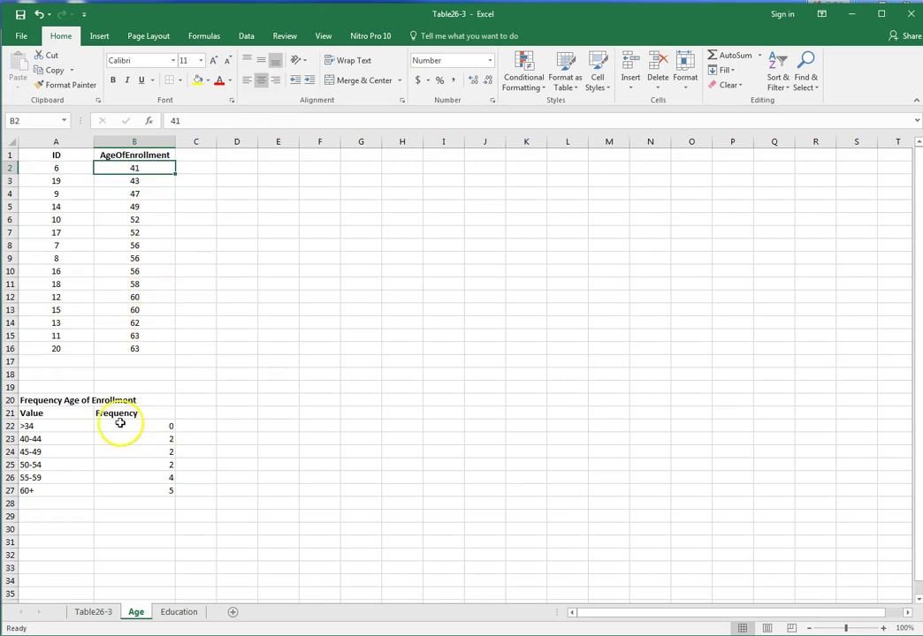
# Change the first value label of the age frequency table in A22 to >39
pyautogui.click(69, 426)
pyautogui.doubleClick(84, 428)
pyautogui.press('BackSpace')
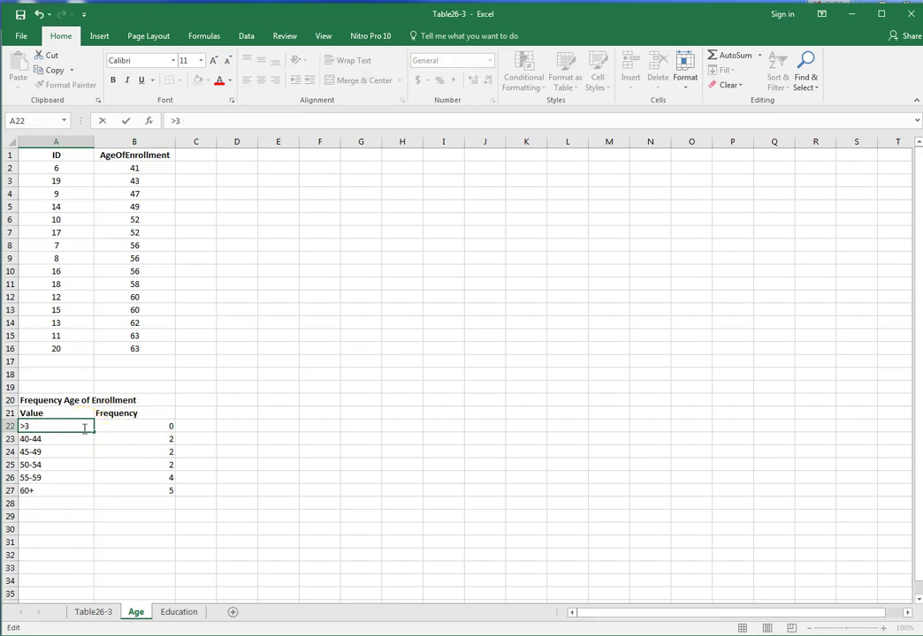
pyautogui.write('9')
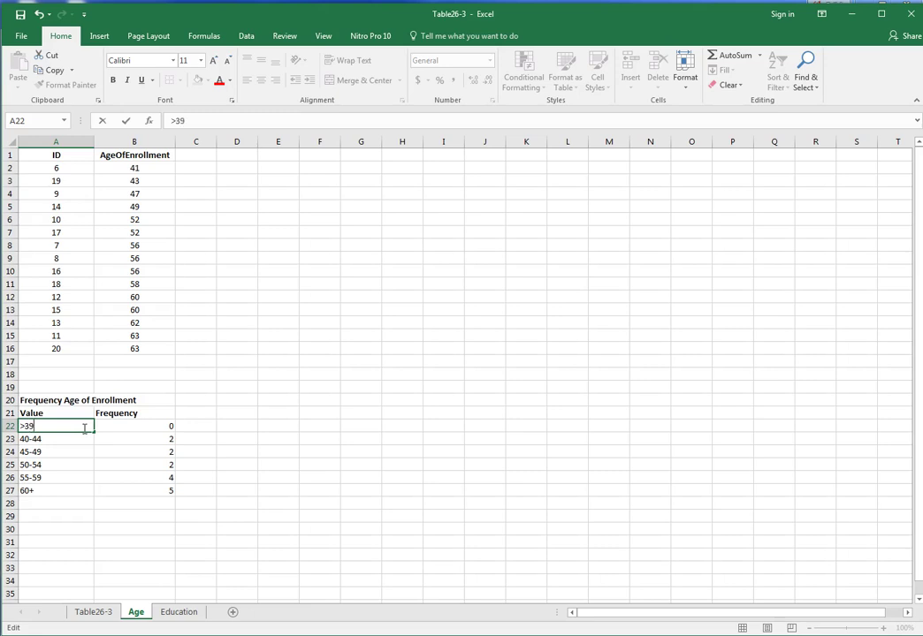
pyautogui.click(149, 502)
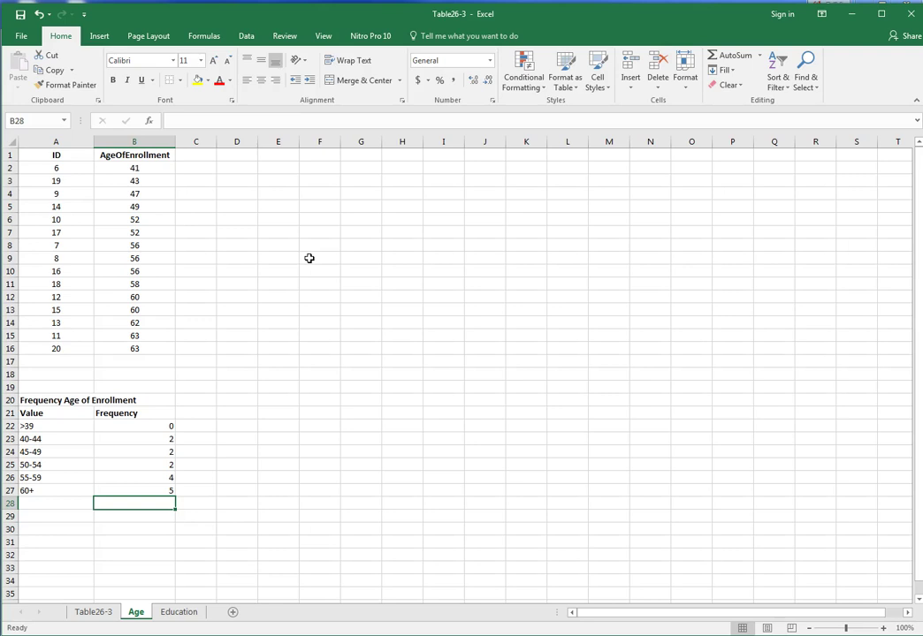
# Enter the column header Bin in cell E1 of the Age sheet
pyautogui.click(208, 169)
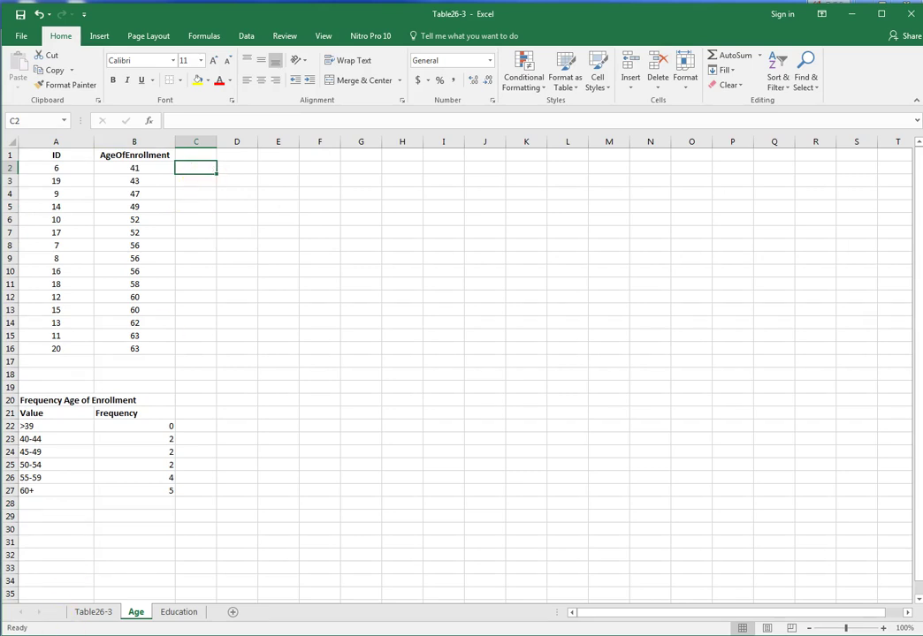
pyautogui.click(246, 36)
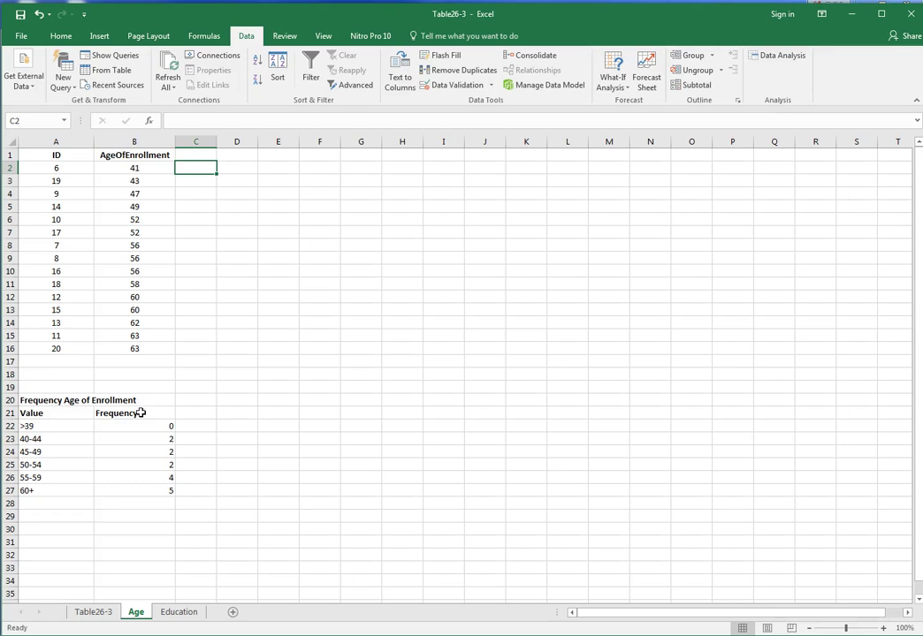
pyautogui.click(237, 169)
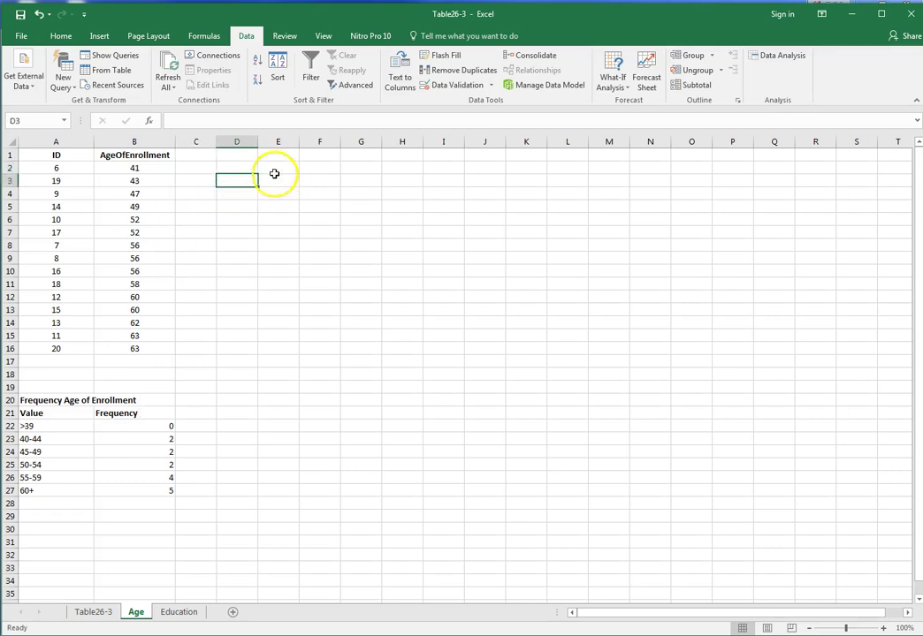
pyautogui.click(275, 172)
pyautogui.click(275, 157)
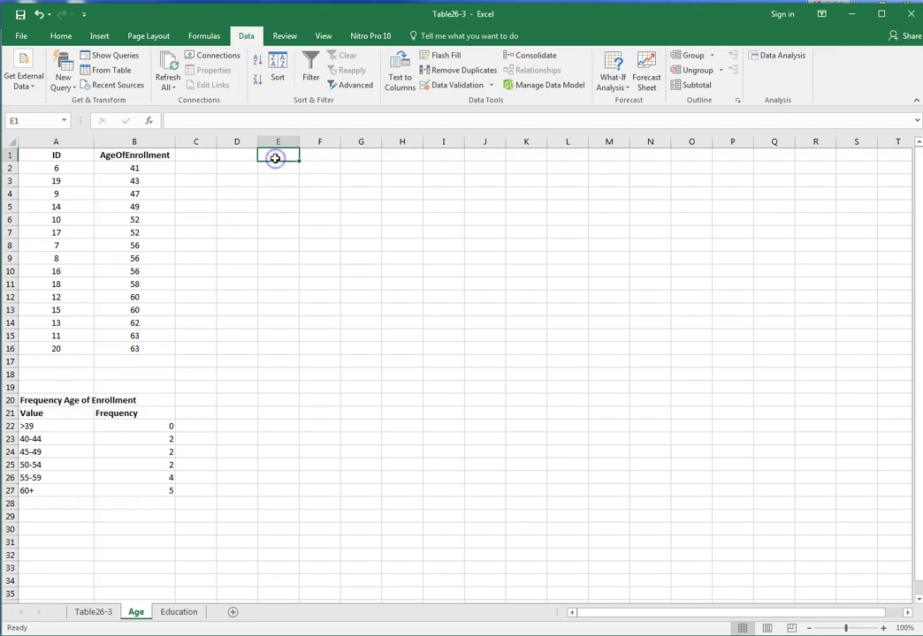
pyautogui.write('Bin')
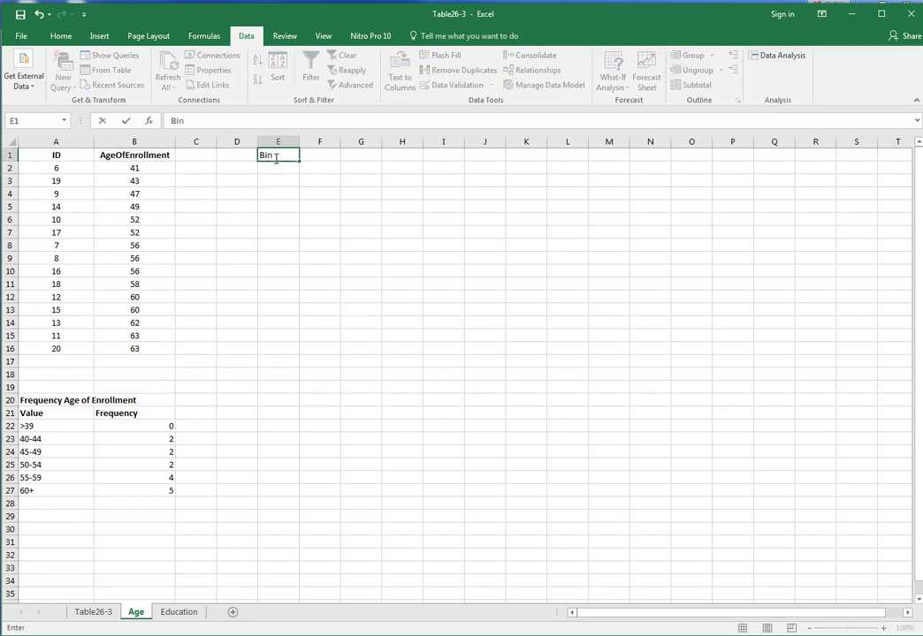
pyautogui.press('Return')
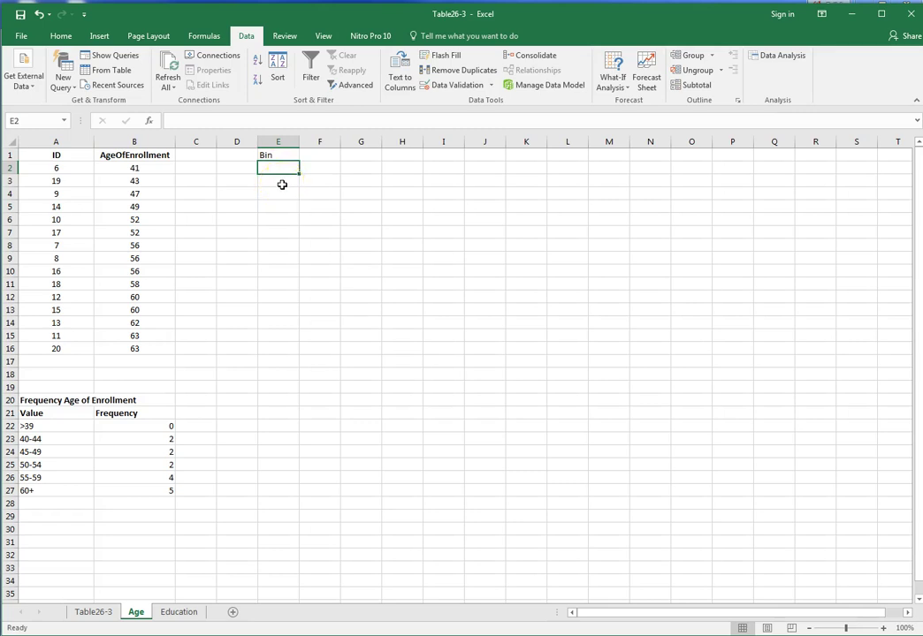
# Enter the bin upper limits 39, 44, 49, 54 and 59 in cells E2 to E6
pyautogui.write('39')
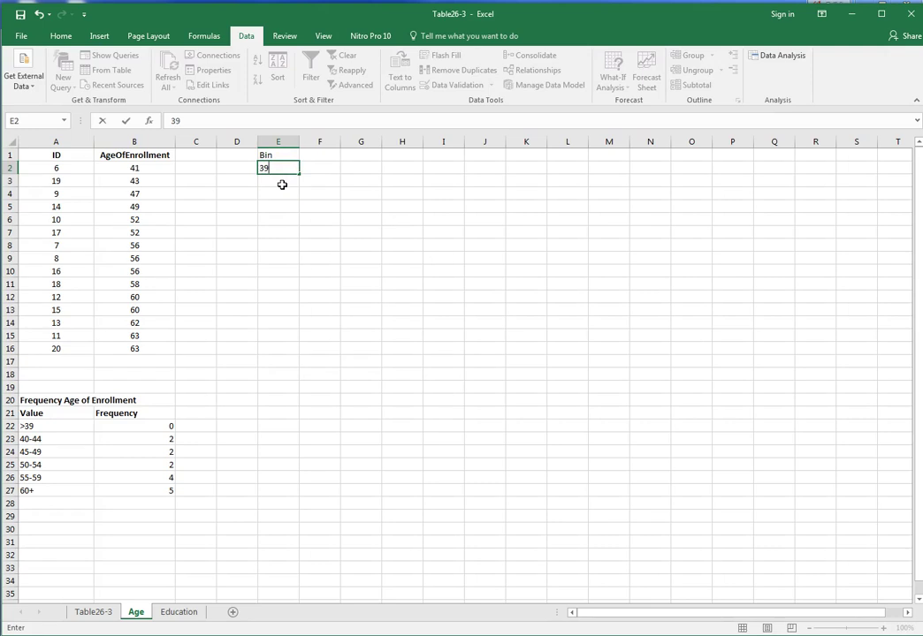
pyautogui.press('Return')
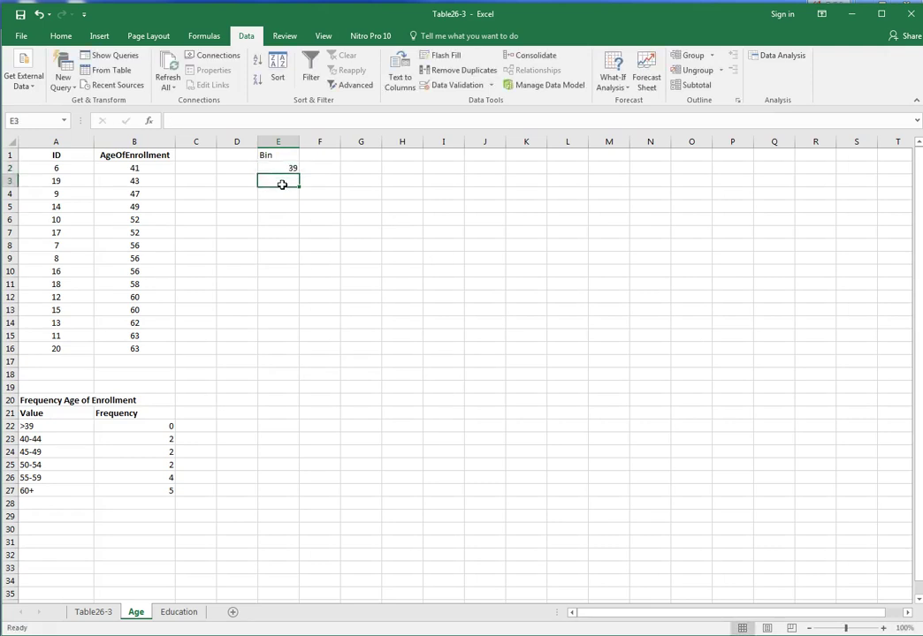
pyautogui.write('44')
pyautogui.press('Return')
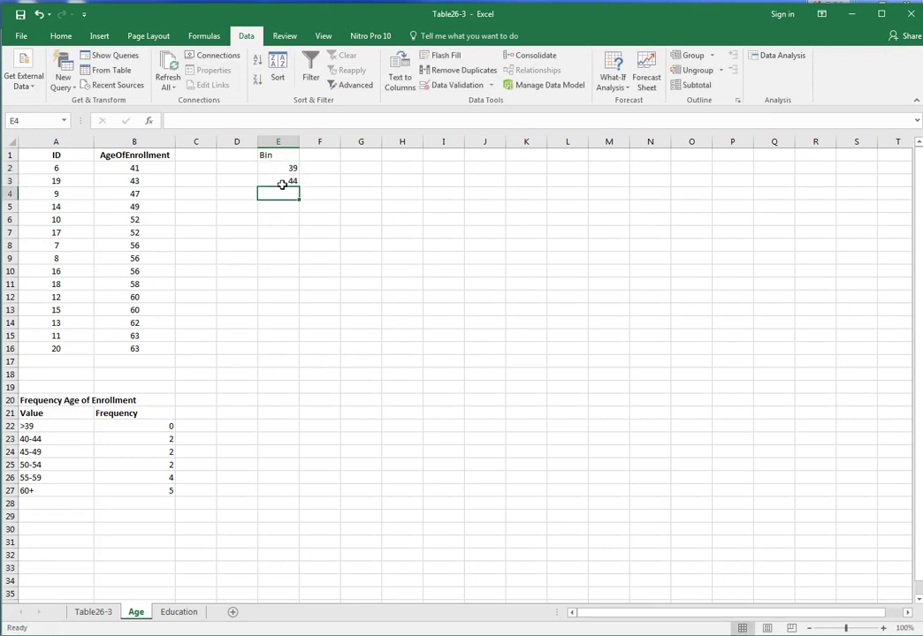
pyautogui.write('4')
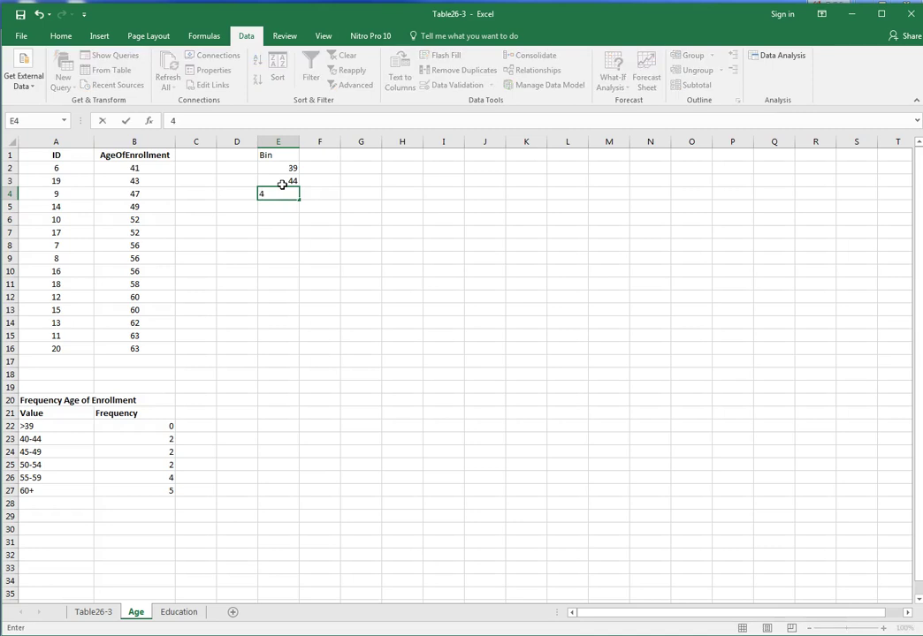
pyautogui.write('9')
pyautogui.press('Return')
pyautogui.write('54')
pyautogui.hotkey('ctrl', 'Return')
pyautogui.press('Return')
pyautogui.write('59')
pyautogui.press('Return')
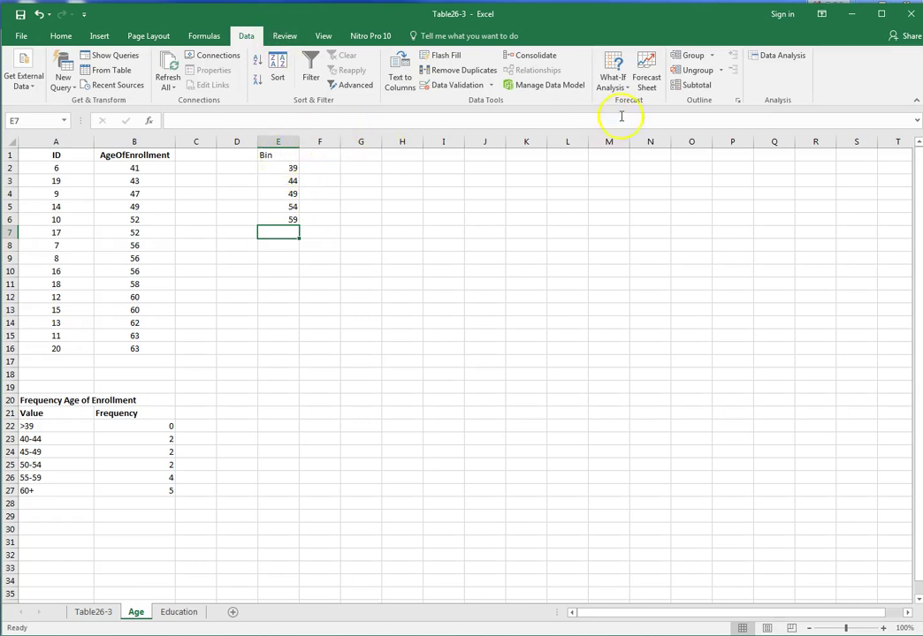
# Start the Histogram analysis tool and set its input range to the AgeOfEnrollment data in B1:B16
pyautogui.click(767, 56)
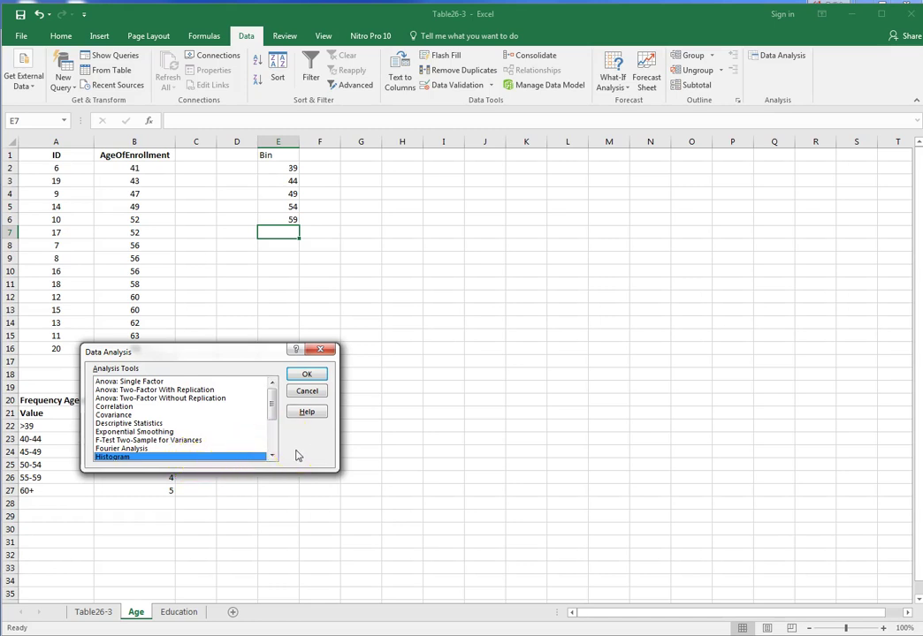
pyautogui.click(305, 376)
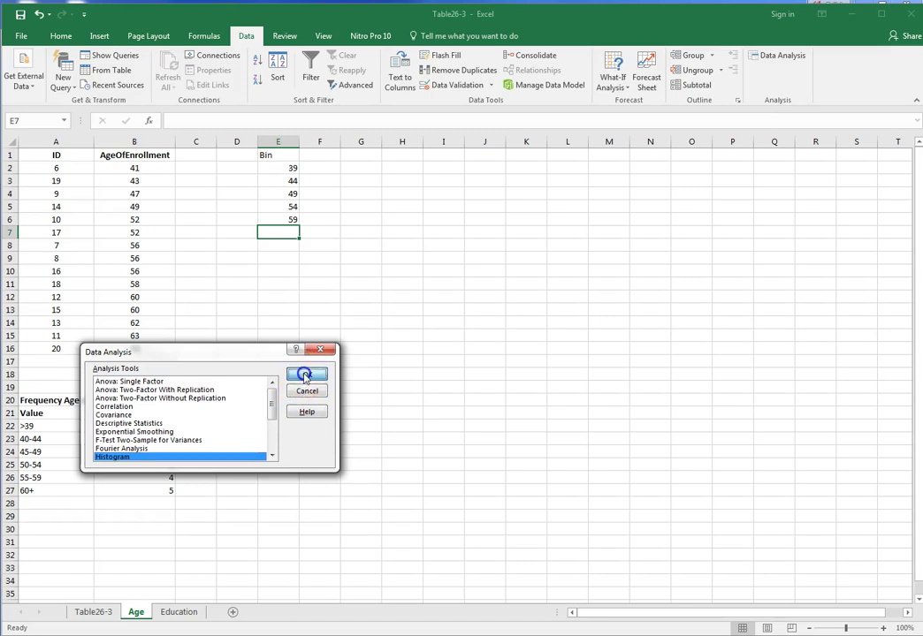
pyautogui.click(257, 350)
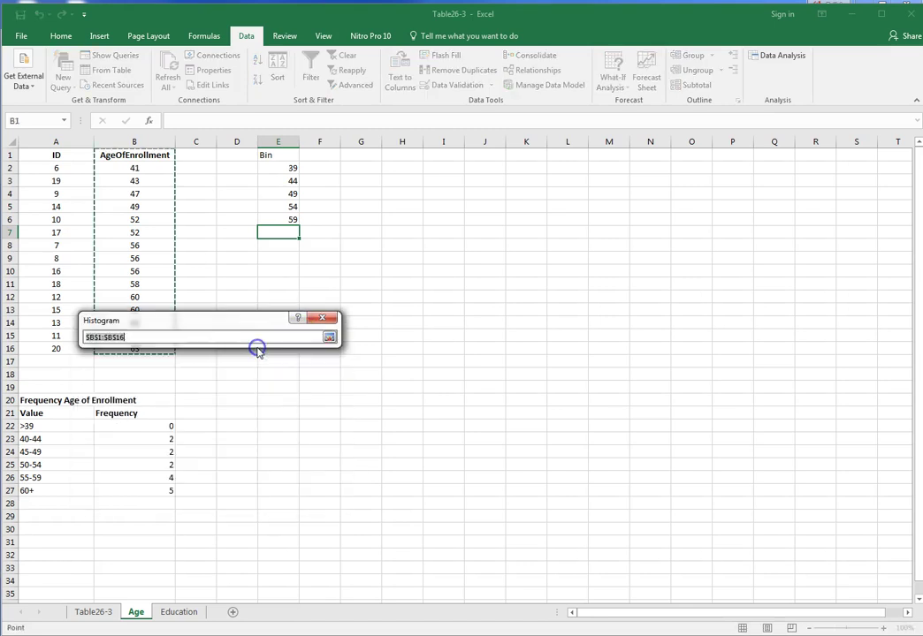
pyautogui.click(329, 339)
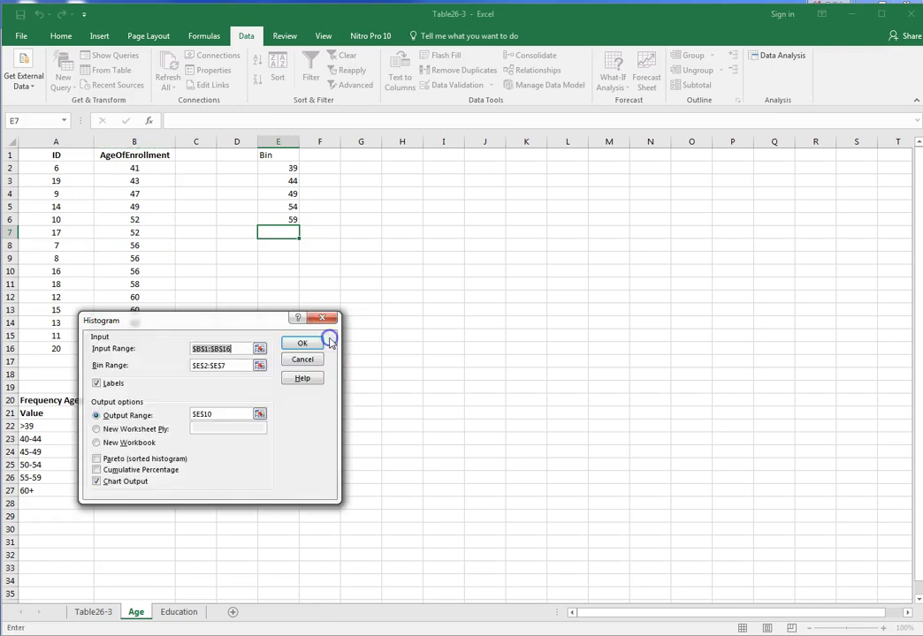
pyautogui.click(259, 349)
pyautogui.moveTo(135, 159); pyautogui.dragTo(148, 350)
pyautogui.press('Return')
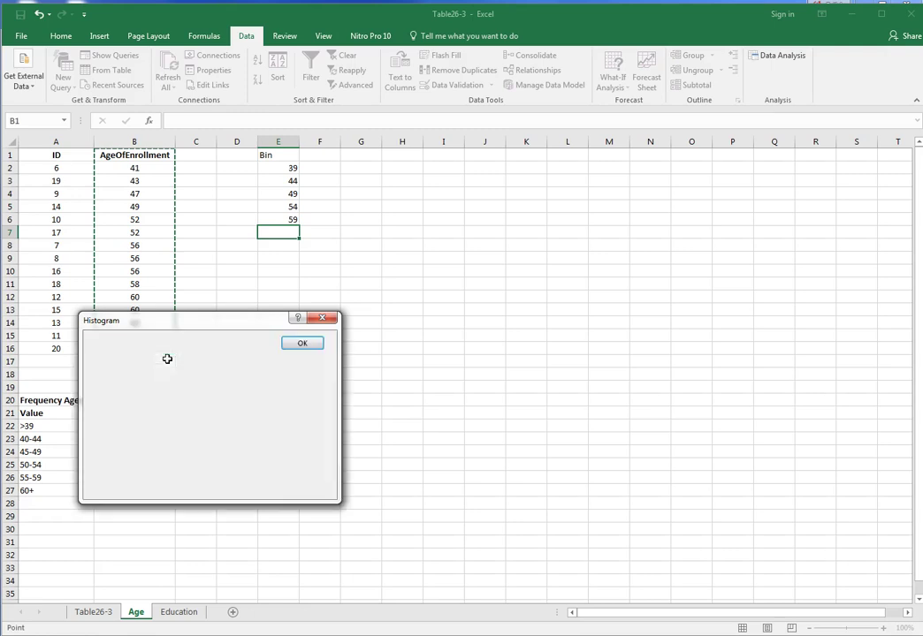
# Set the histogram's bin range to E1:E6 and its output range to E8
pyautogui.click(259, 365)
pyautogui.moveTo(285, 157); pyautogui.dragTo(288, 215)
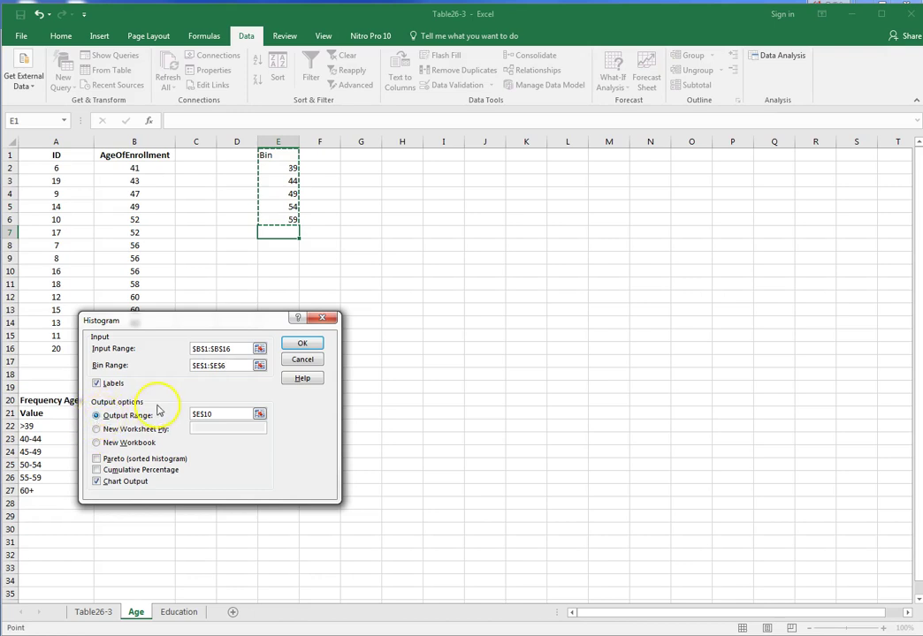
pyautogui.click(259, 414)
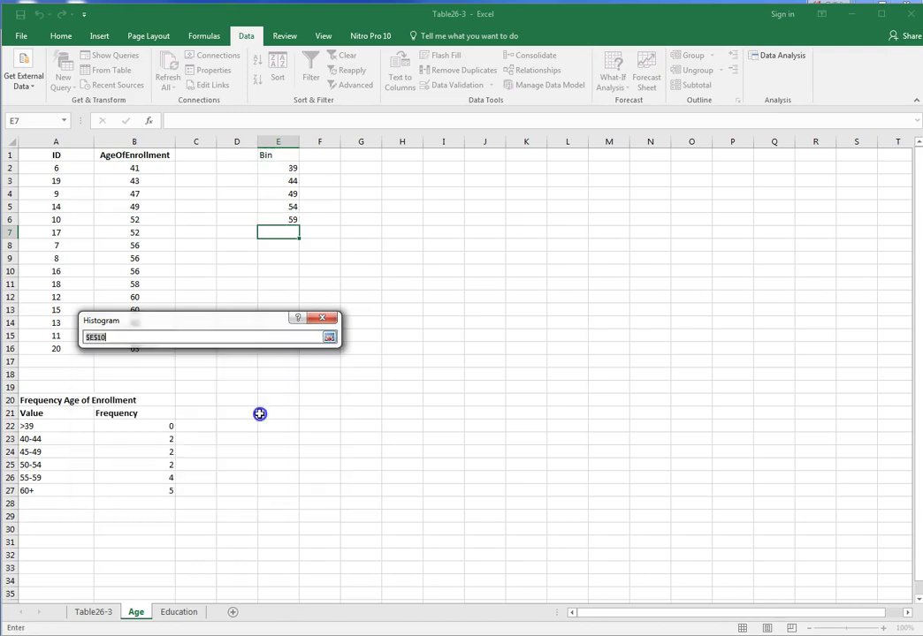
pyautogui.click(287, 252)
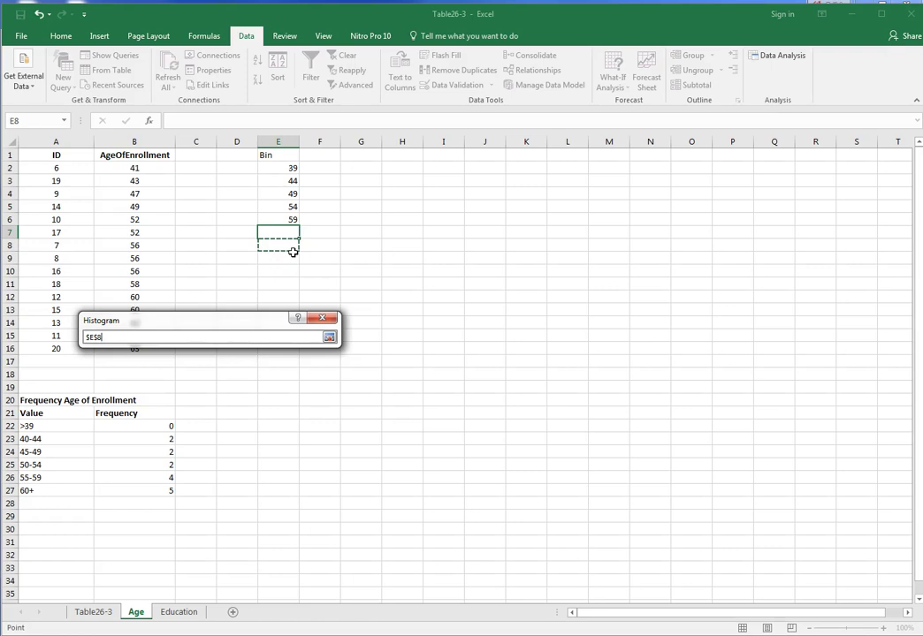
pyautogui.press('Return')
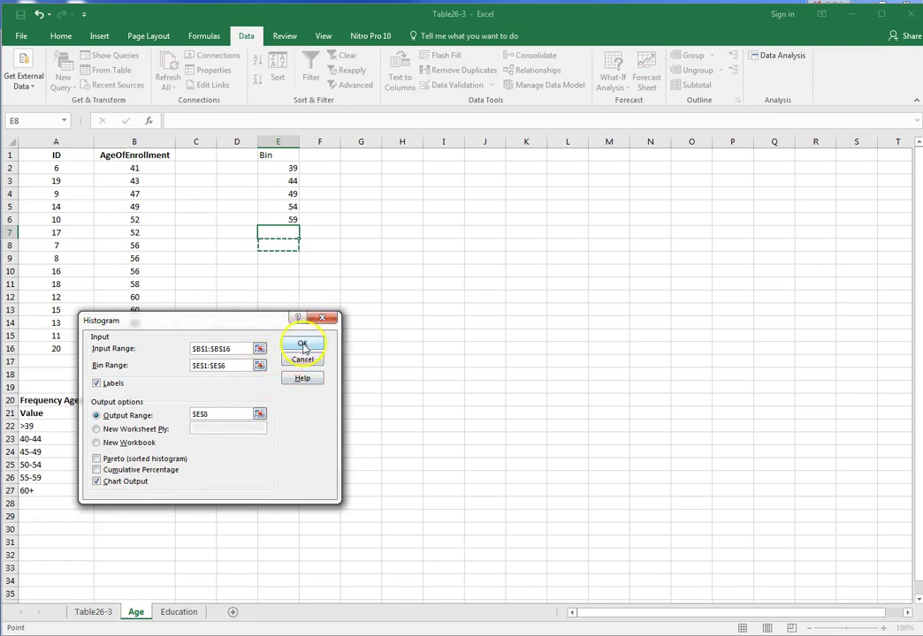
# Reselect B1:B13 as the histogram's input range and generate the frequency table with its chart
pyautogui.click(259, 350)
pyautogui.moveTo(146, 157); pyautogui.dragTo(145, 309)
pyautogui.press('Return')
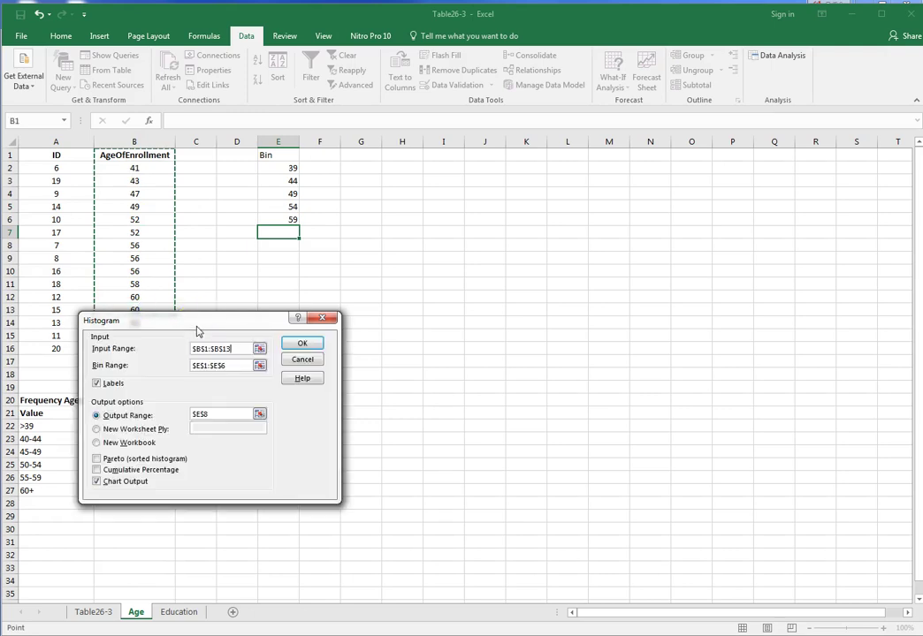
pyautogui.click(301, 345)
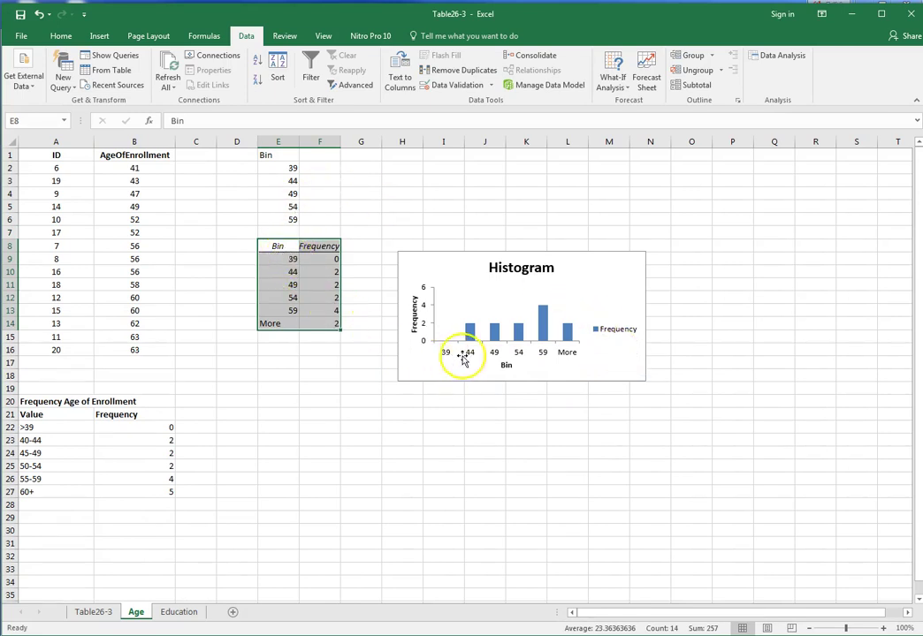
# Relabel the bins of the generated frequency table in E9:E14 as >39, 40-44, 45-49, 50-54, 55-59 and 60+
pyautogui.click(288, 260)
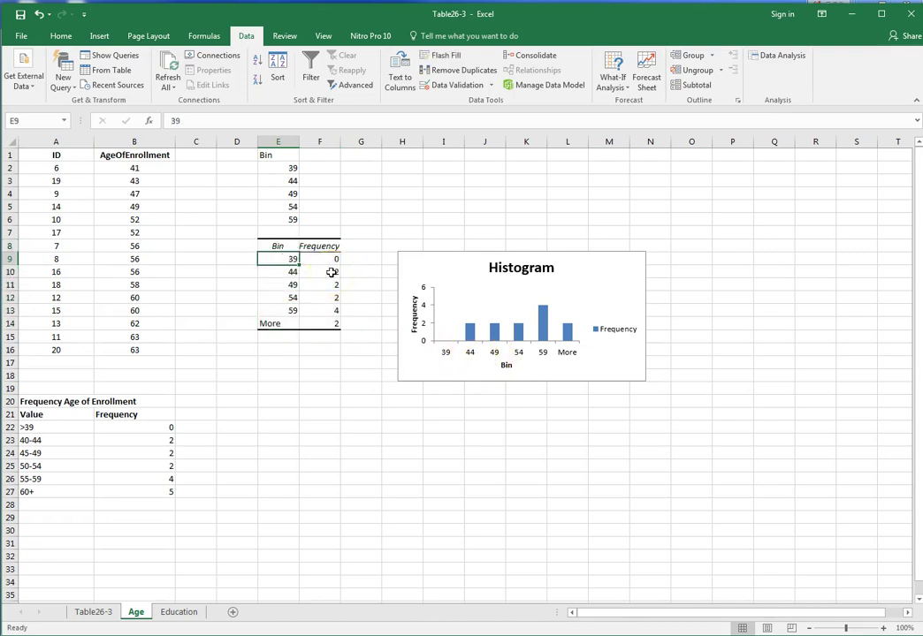
pyautogui.write('>')
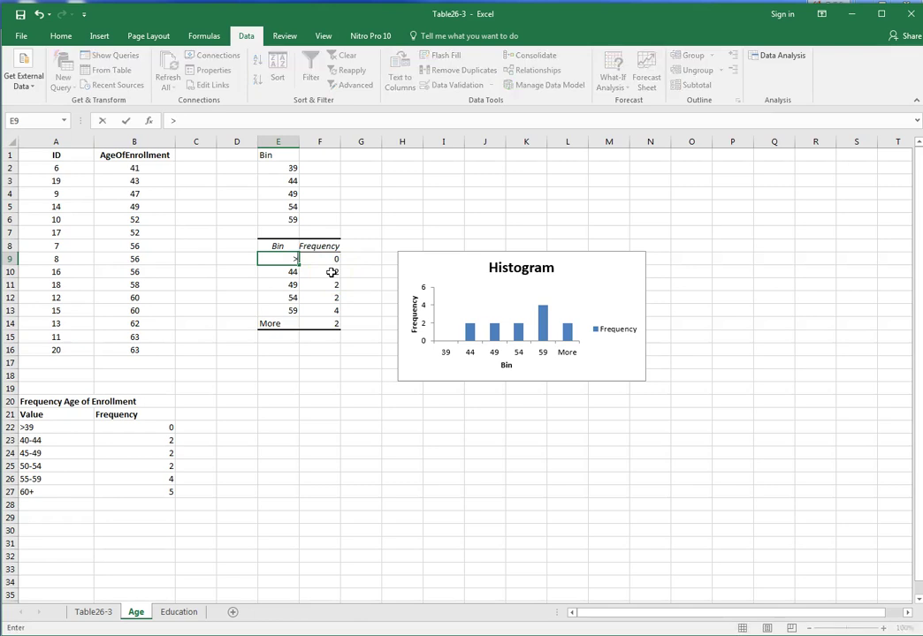
pyautogui.write('39')
pyautogui.click(290, 280)
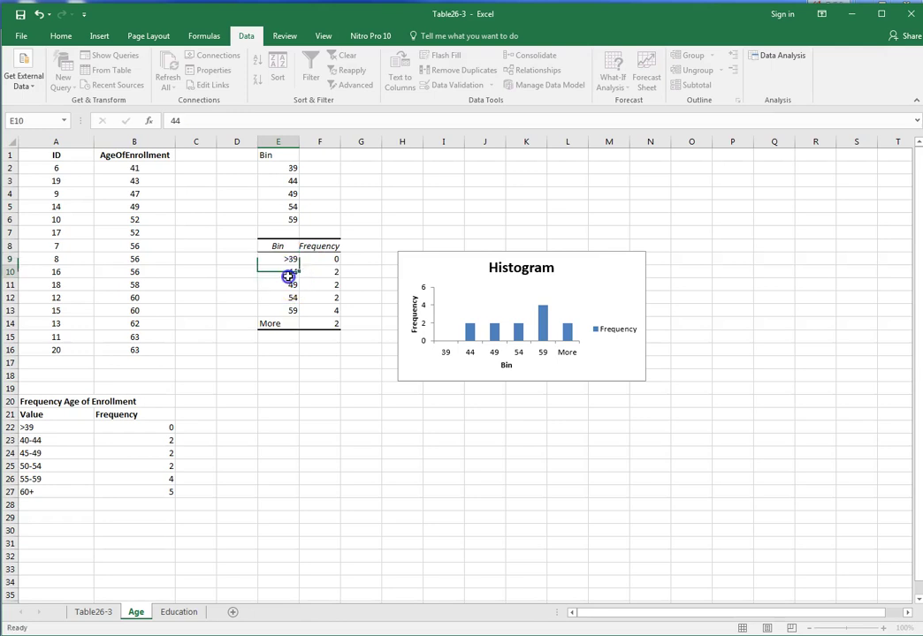
pyautogui.write('40-44')
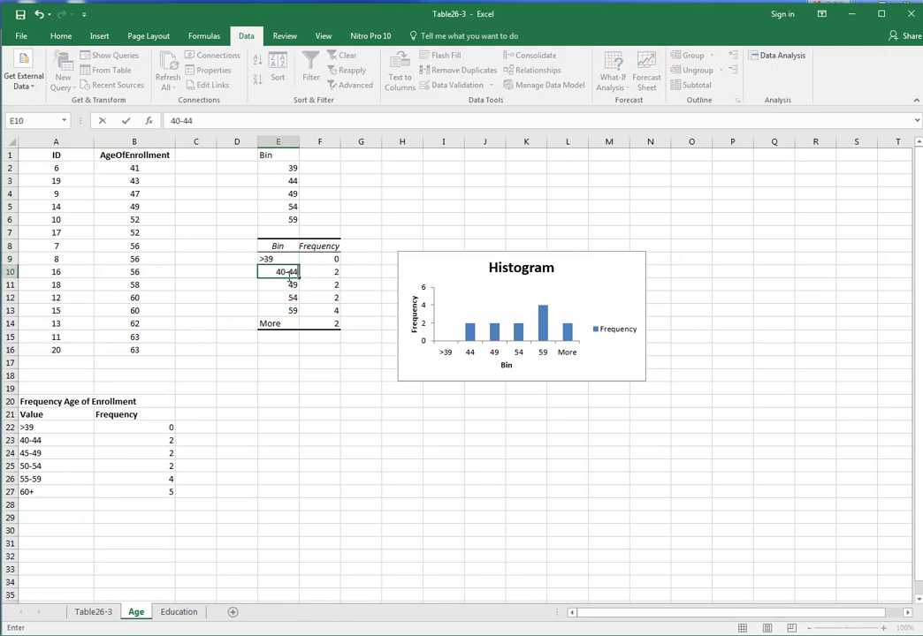
pyautogui.press('Return')
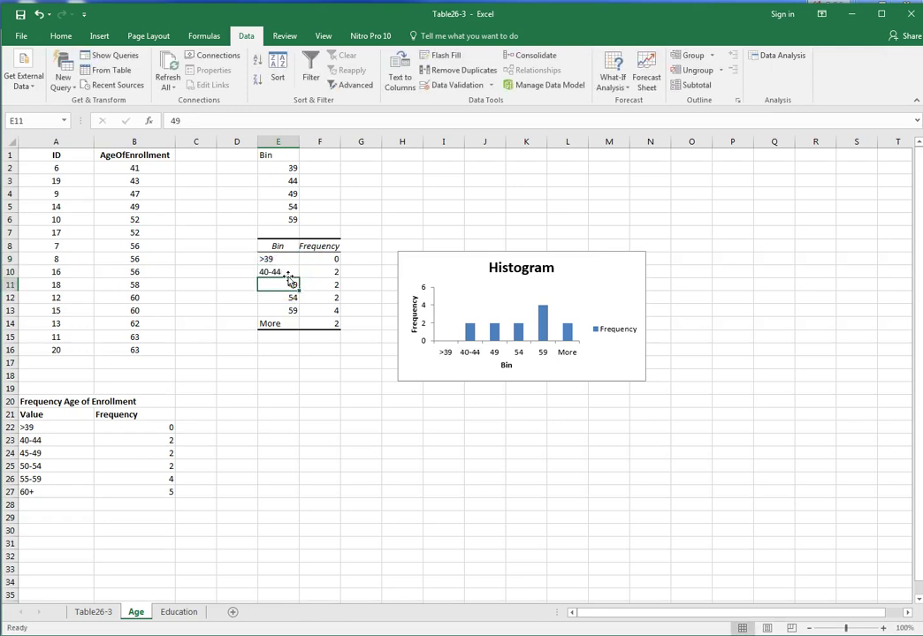
pyautogui.write('45-49')
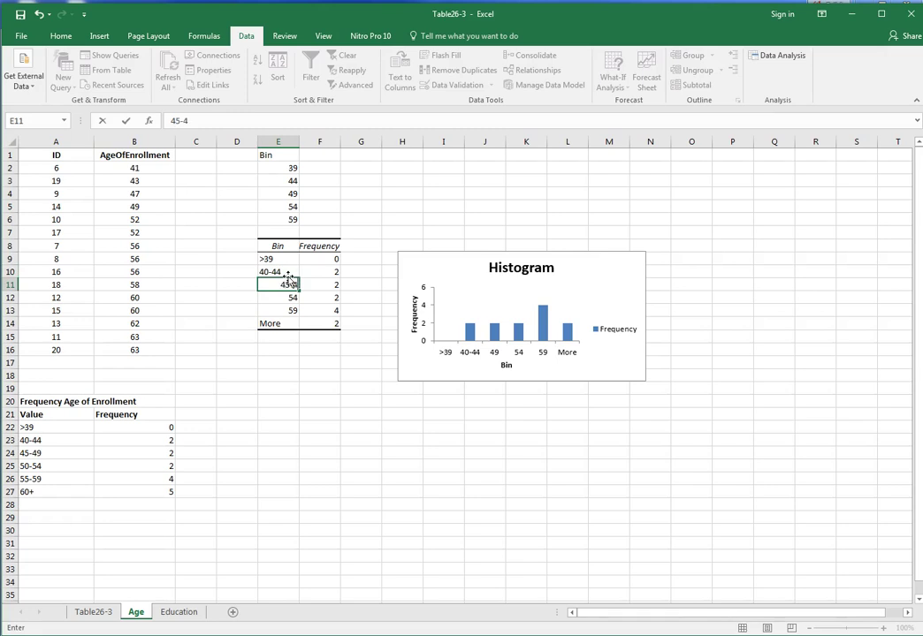
pyautogui.press('Return')
pyautogui.write('50-54')
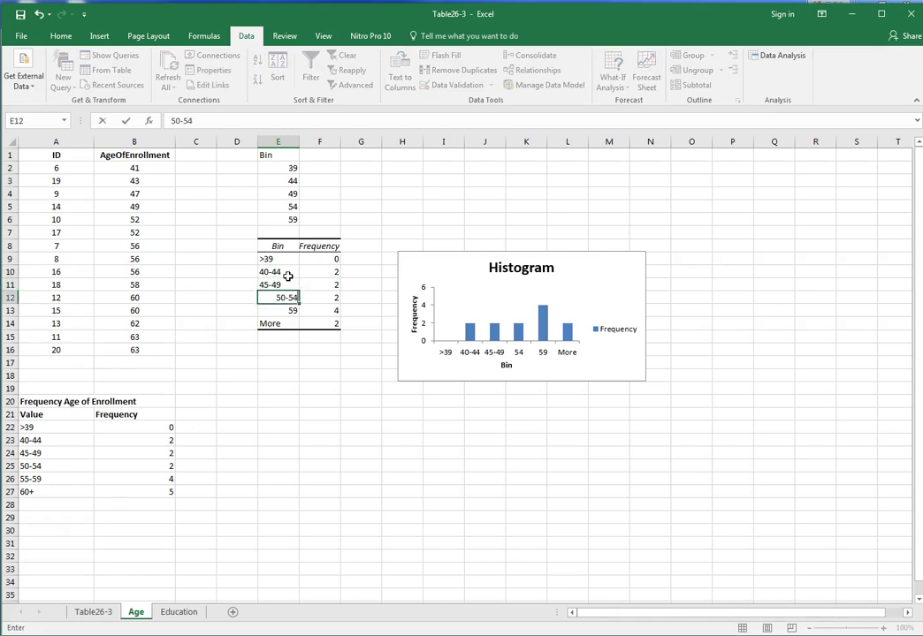
pyautogui.press('Return')
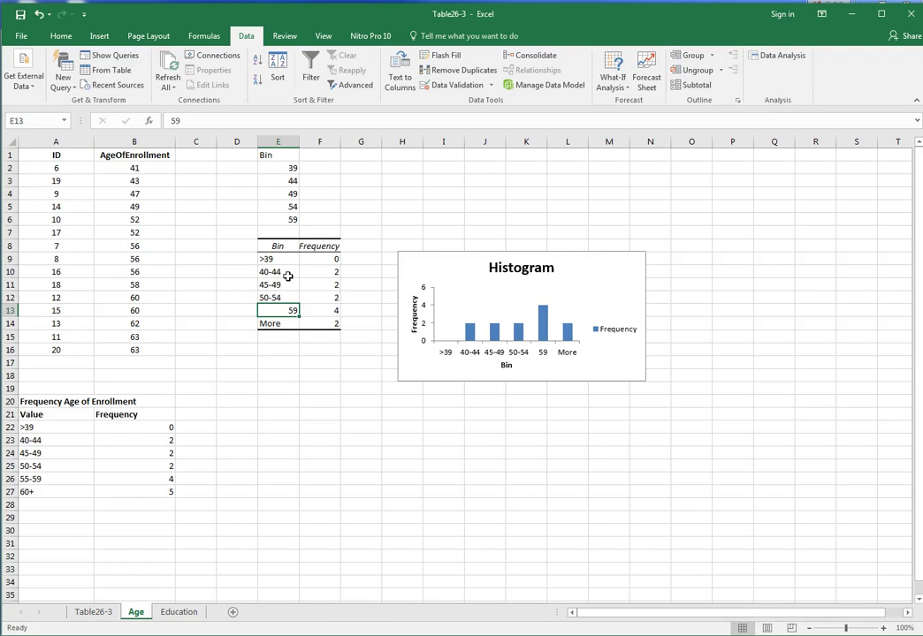
pyautogui.write('55-59')
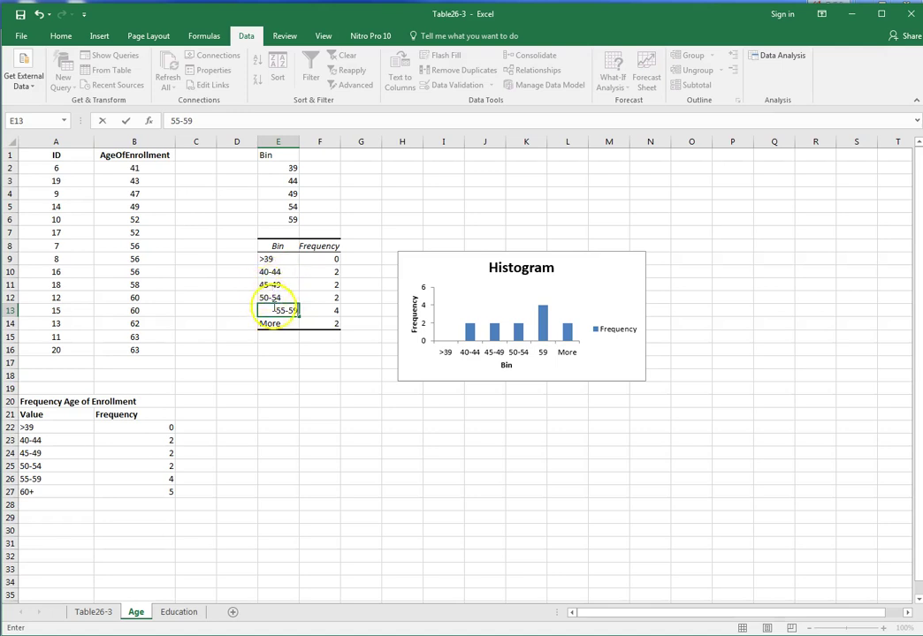
pyautogui.click(275, 323)
pyautogui.write('60+')
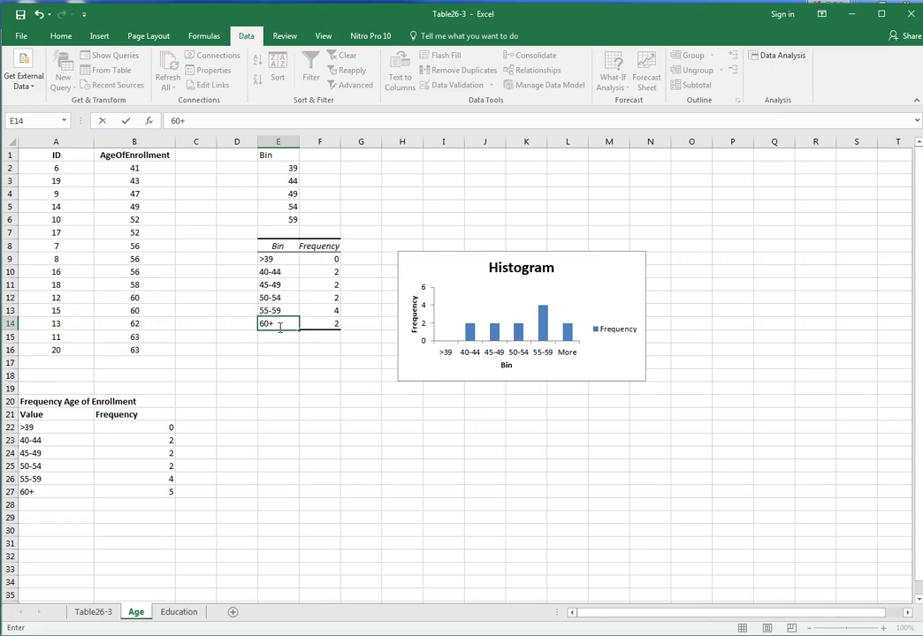
pyautogui.click(291, 373)
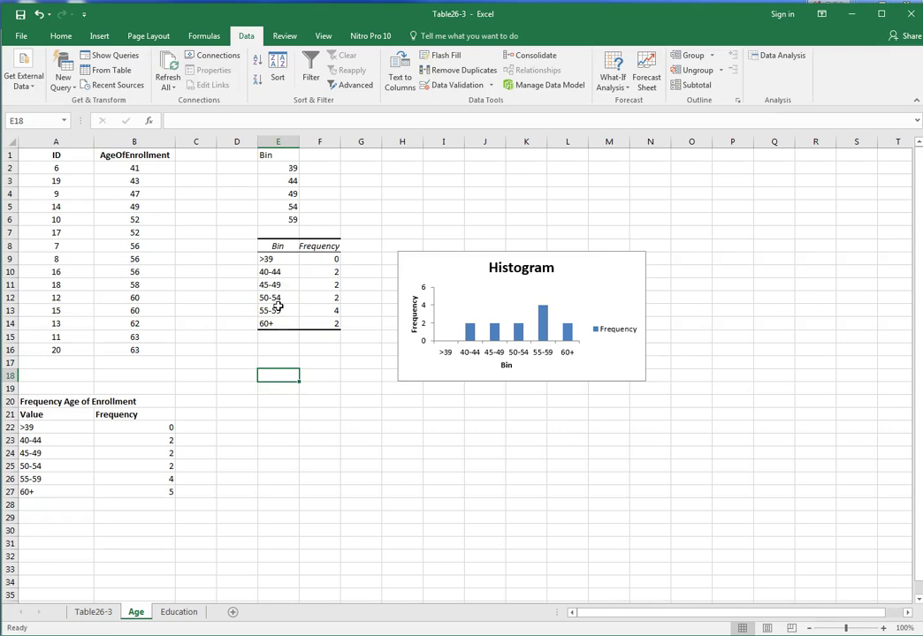
# Change the histogram chart's title to "Frequency of Age of Enrollment"
pyautogui.click(513, 272)
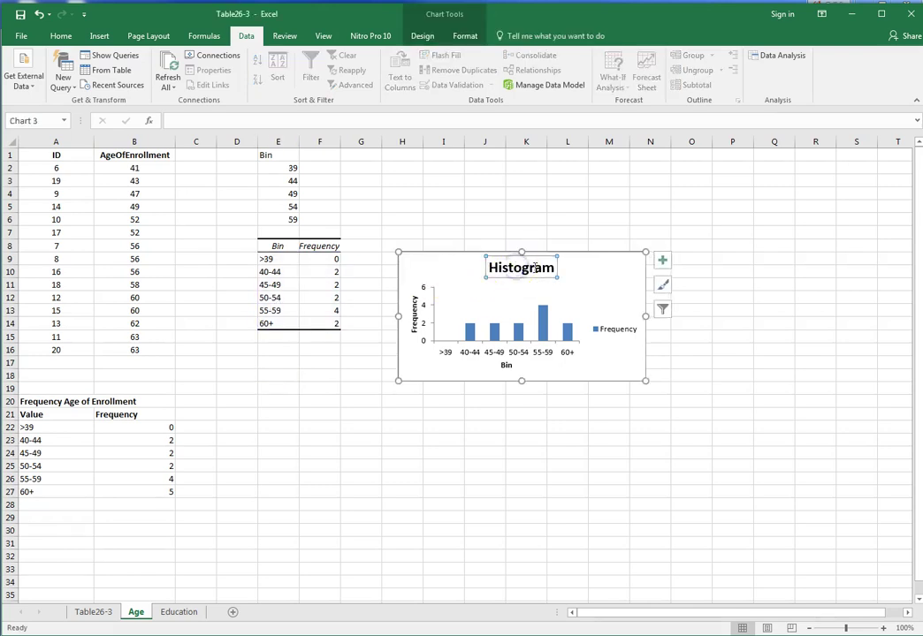
pyautogui.moveTo(553, 265); pyautogui.dragTo(489, 267)
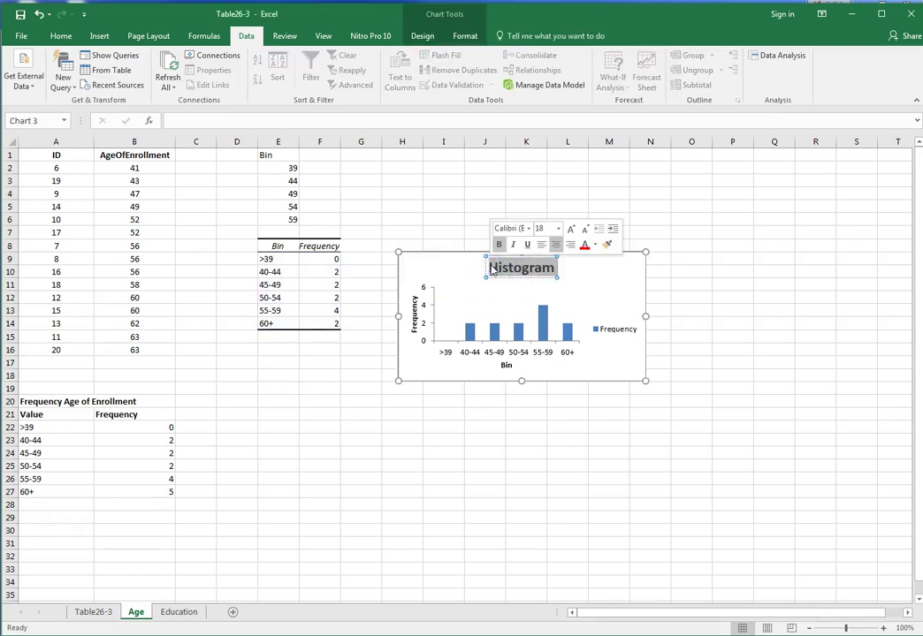
pyautogui.write('re')
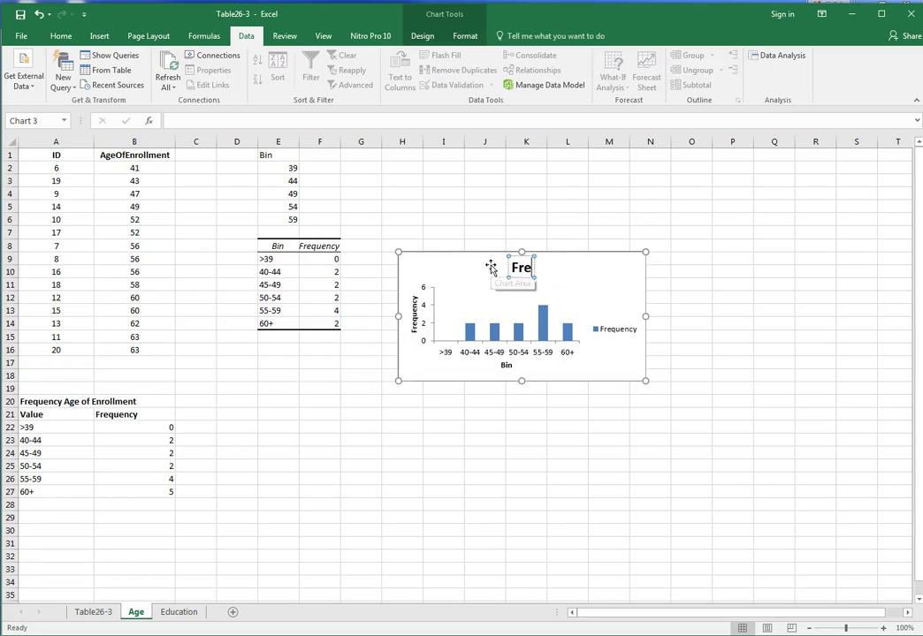
pyautogui.write('quency of A')
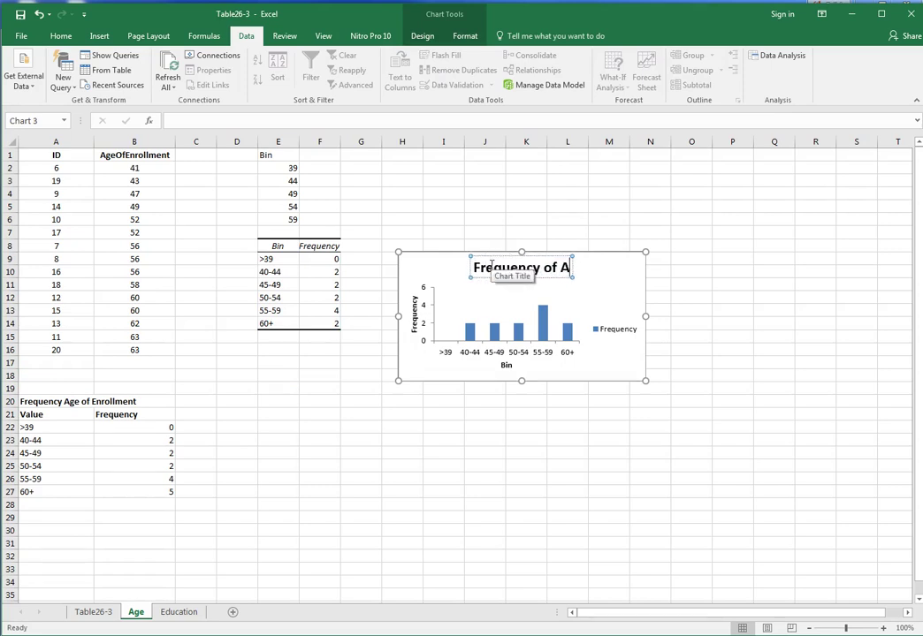
pyautogui.write('ge of Enrollmen')
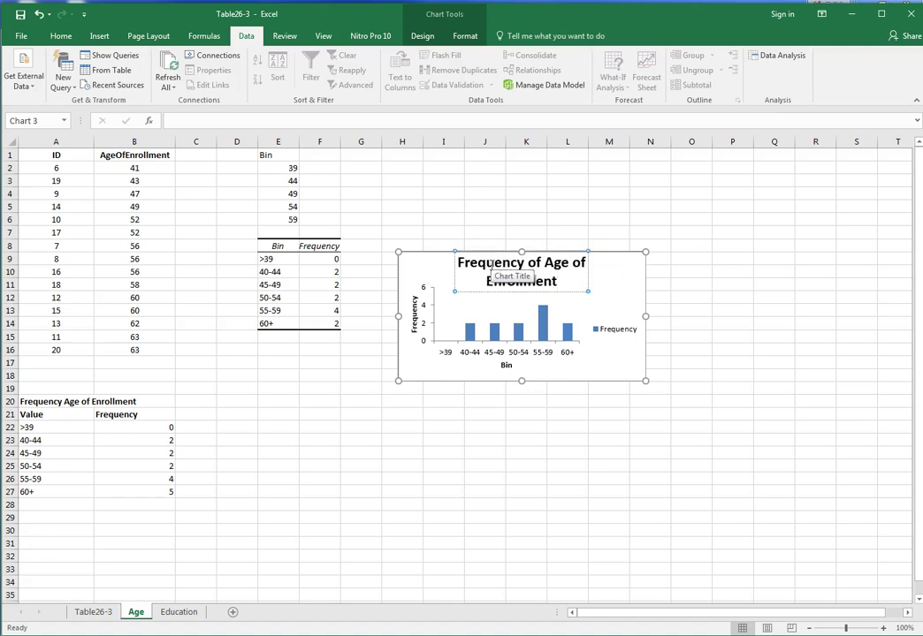
pyautogui.write('t')
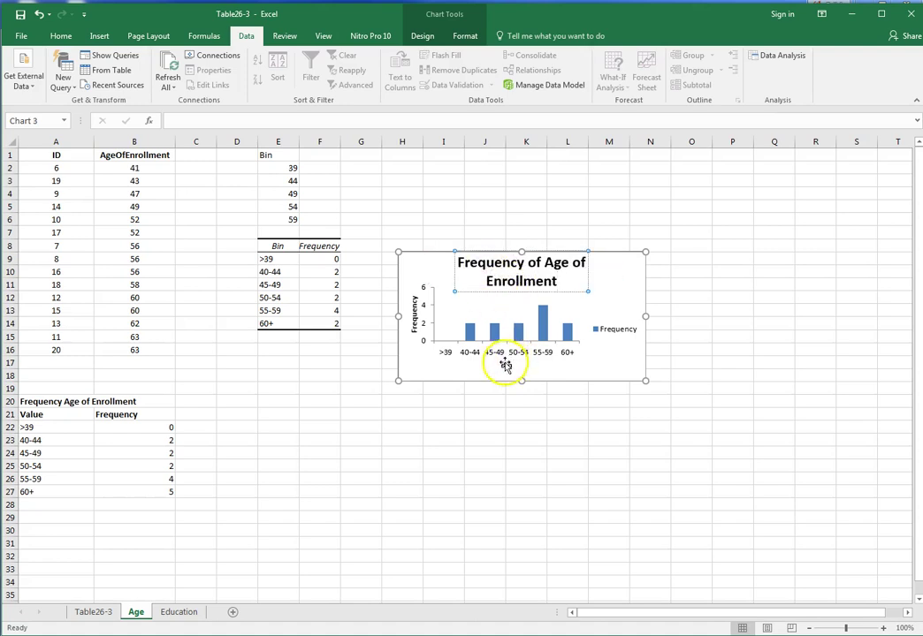
# Replace the histogram's horizontal axis title with "Age at Enrollment"
pyautogui.click(506, 365)
pyautogui.doubleClick(506, 365)
pyautogui.press('Delete')
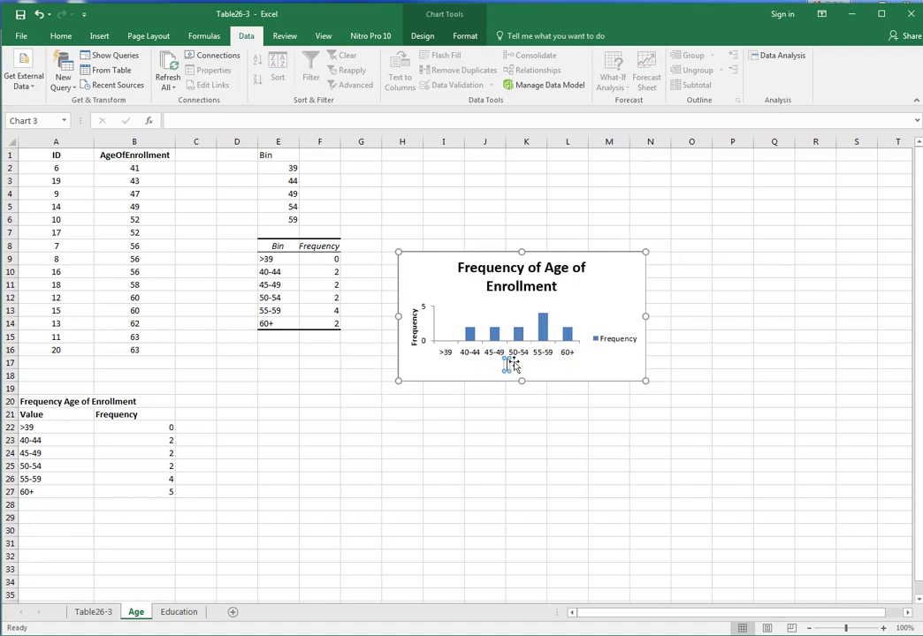
pyautogui.write('Age at Enrollment')
pyautogui.click(585, 416)
# Delete the Frequency legend from the histogram chart
pyautogui.click(610, 334)
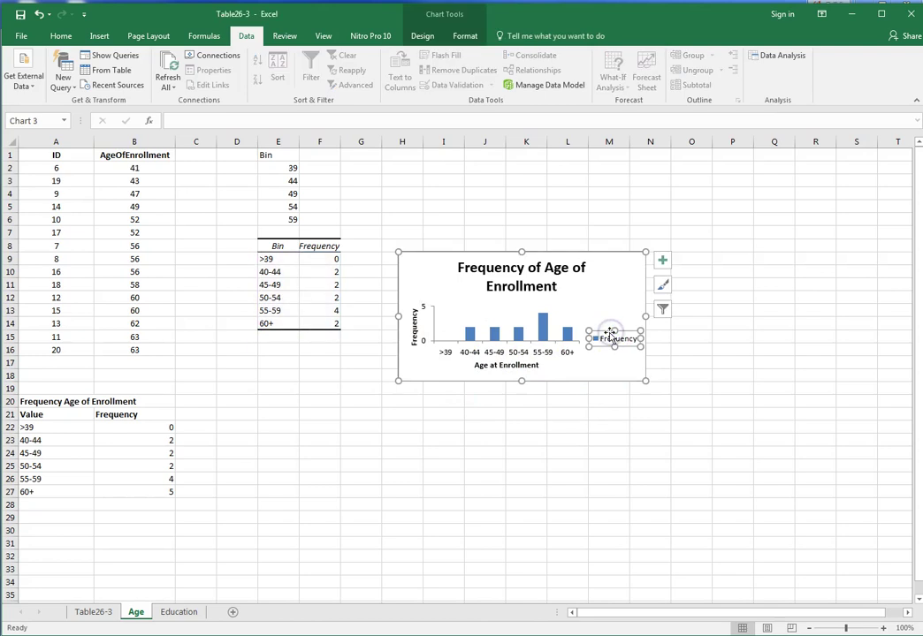
pyautogui.press('Delete')
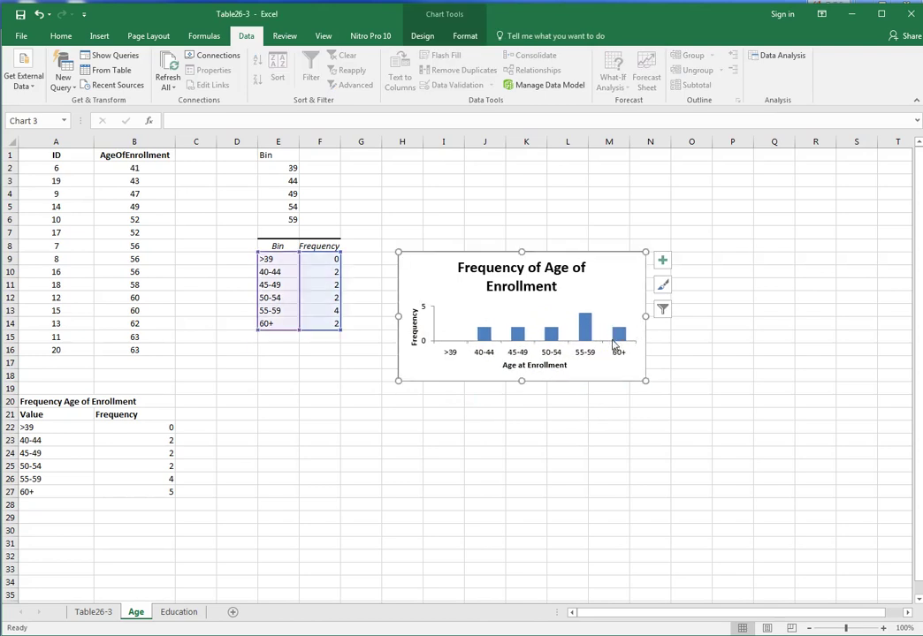
pyautogui.click(597, 427)
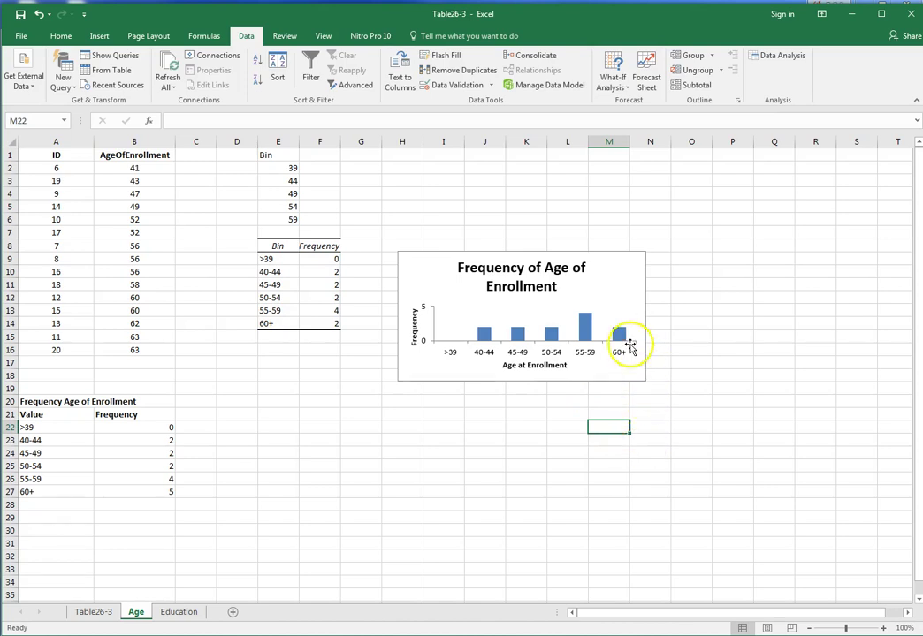
pyautogui.moveTo(621, 336)
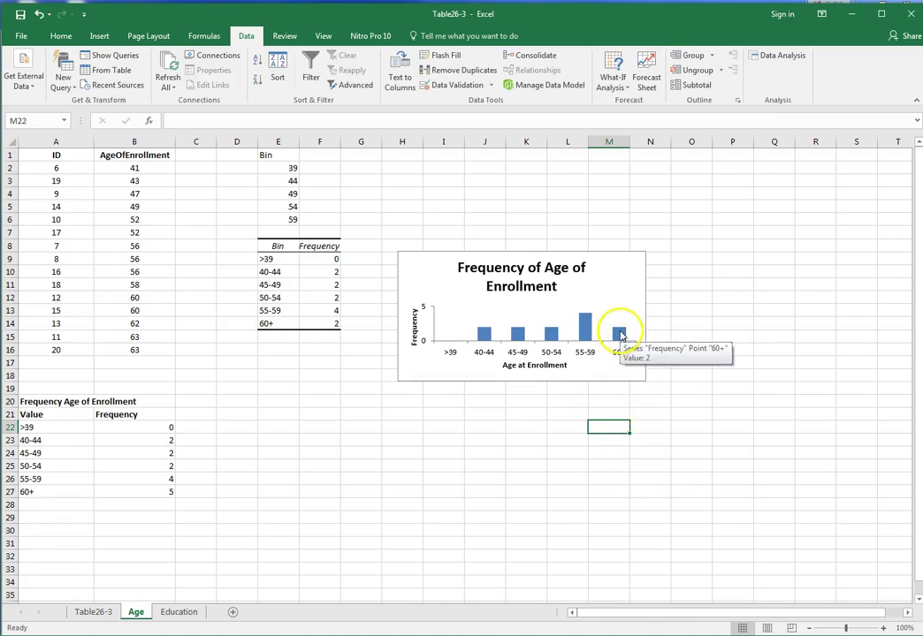
pyautogui.rightClick(621, 336)
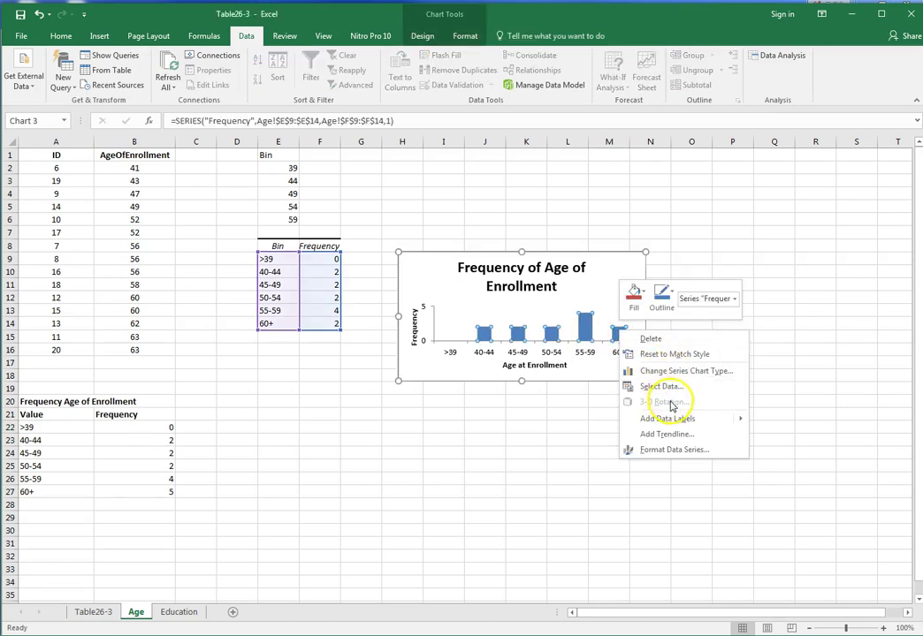
pyautogui.click(600, 321)
pyautogui.rightClick(601, 320)
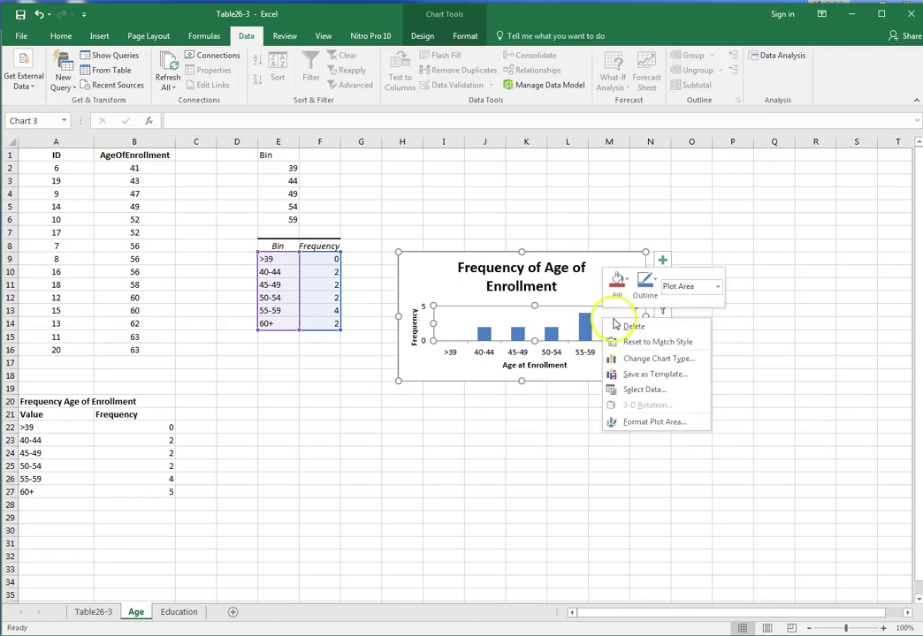
pyautogui.click(653, 424)
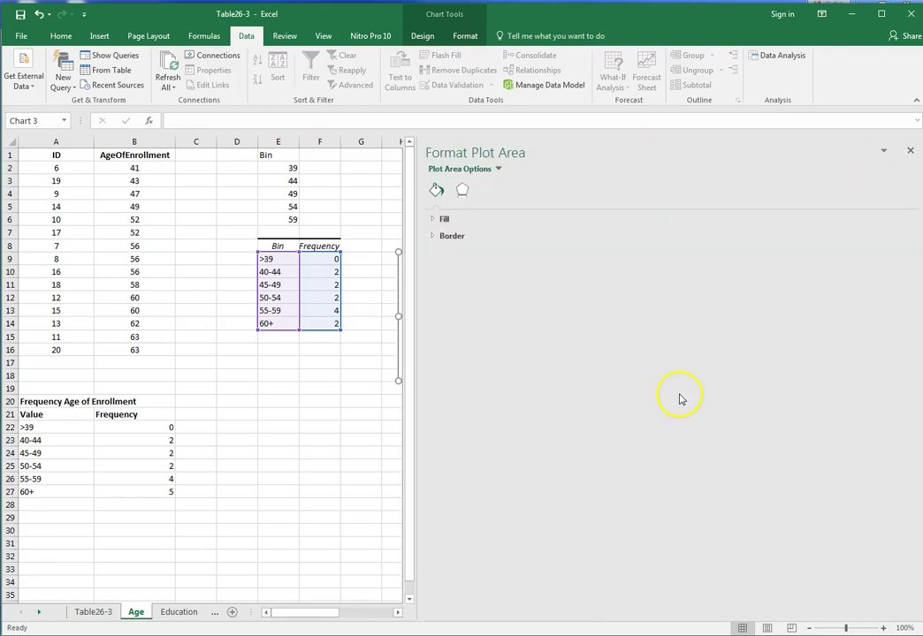
pyautogui.click(910, 153)
# Format the histogram's data series with a gap width of 25%, narrowing the formatting pane so the chart stays in view
pyautogui.click(551, 336)
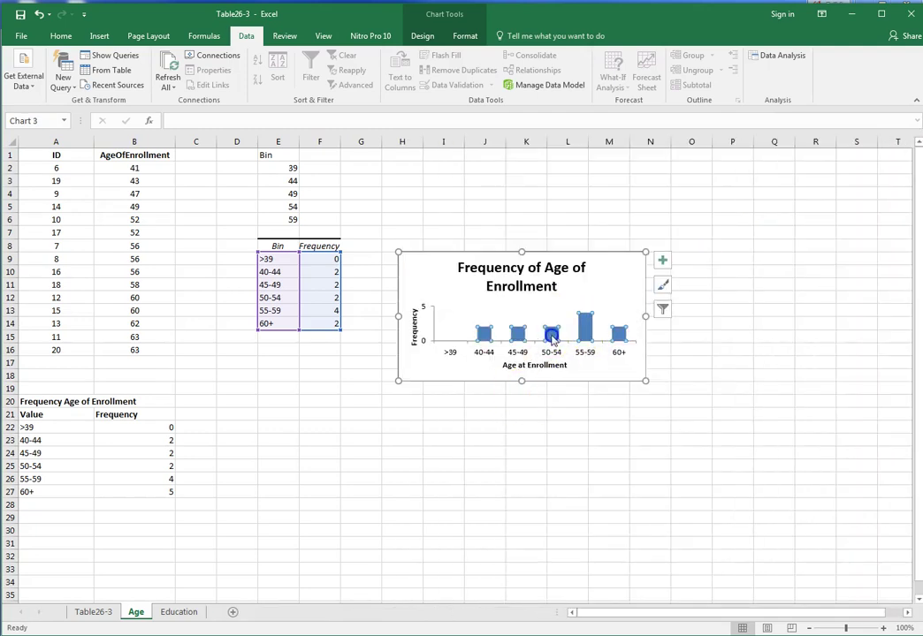
pyautogui.rightClick(551, 336)
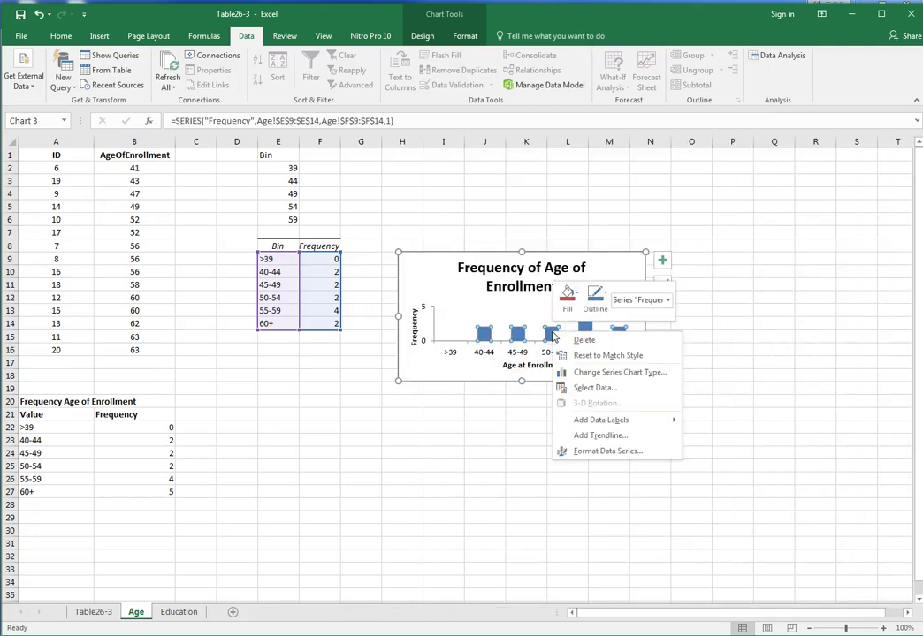
pyautogui.click(606, 452)
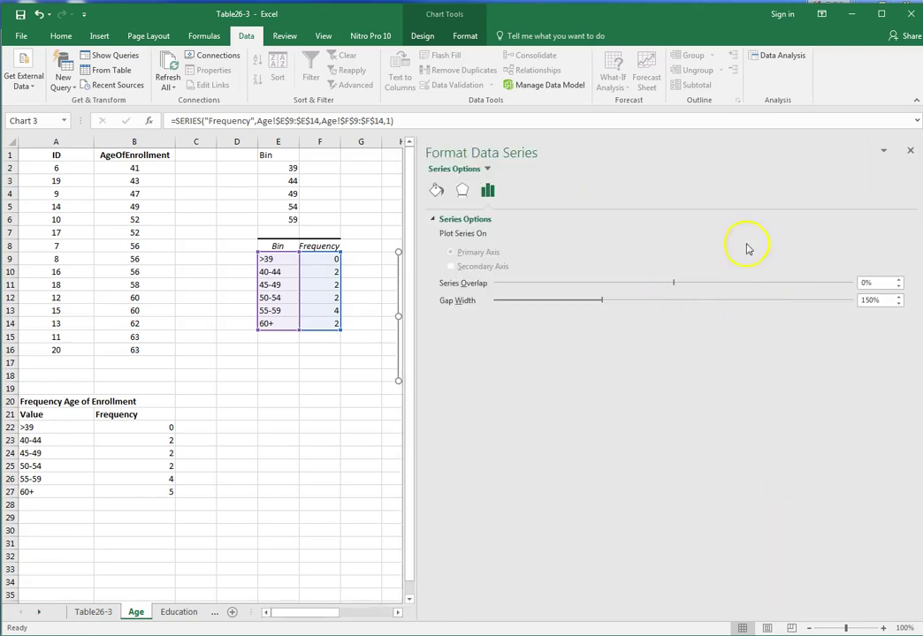
pyautogui.moveTo(422, 208); pyautogui.dragTo(737, 315)
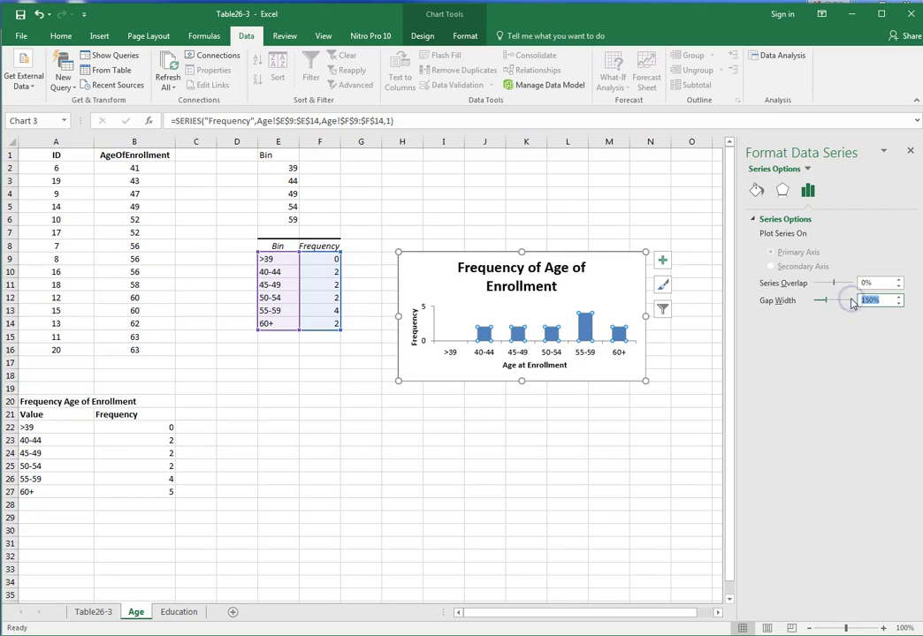
pyautogui.press('Return')
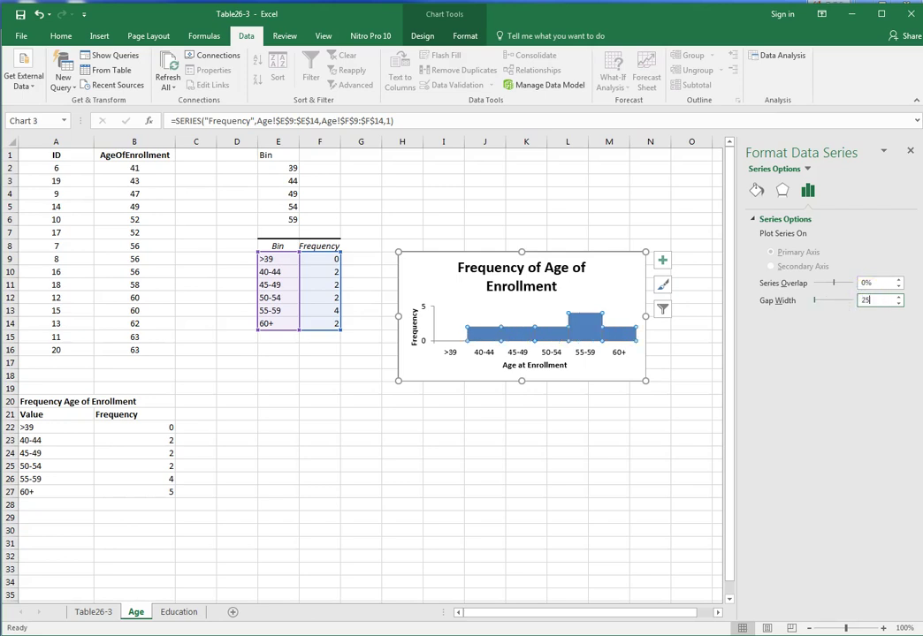
pyautogui.press('Return')
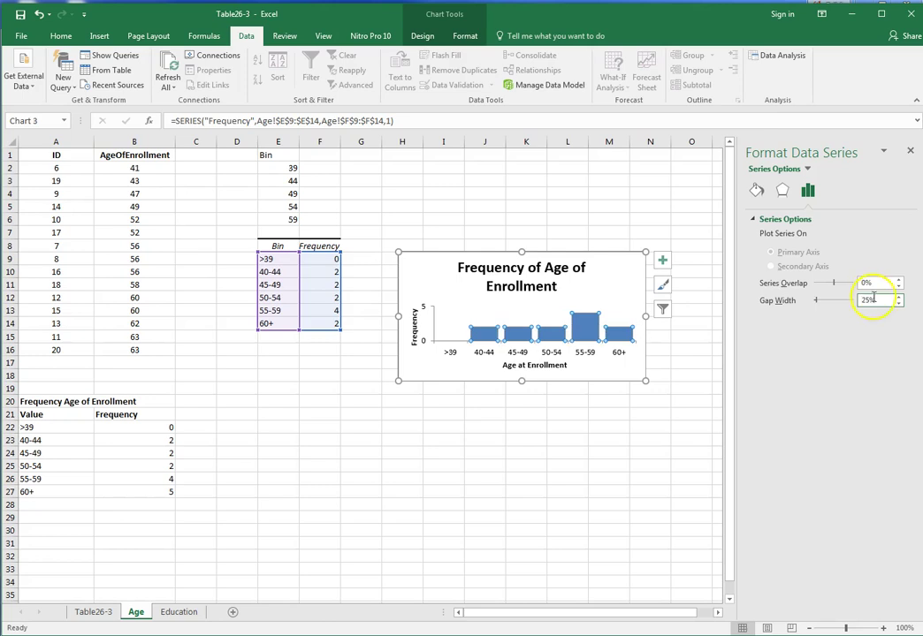
pyautogui.press('Return')
pyautogui.click(652, 427)
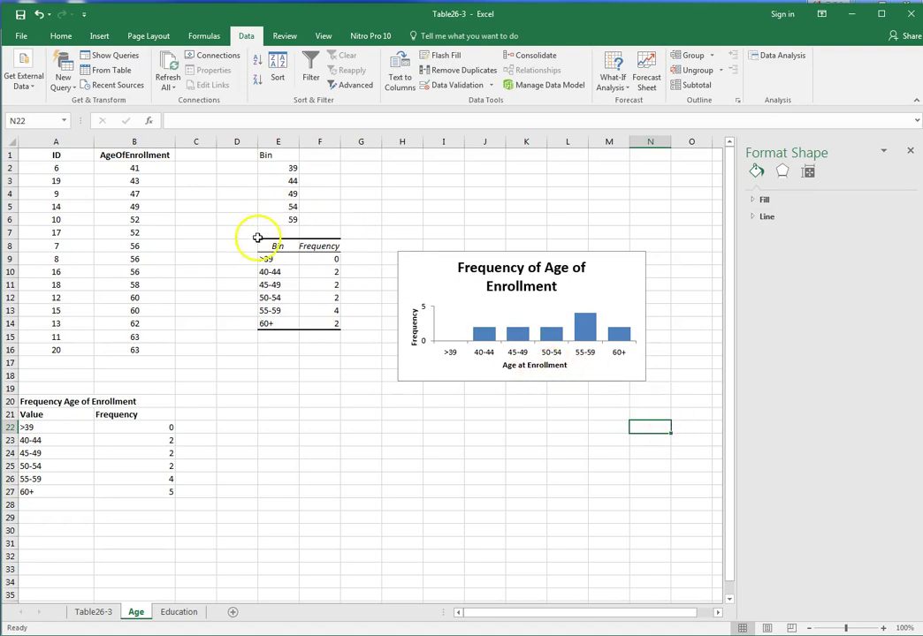
# Insert a clustered column chart from the Value and Frequency data in A21:B26 and place it beside that table, below the histogram
pyautogui.click(228, 428)
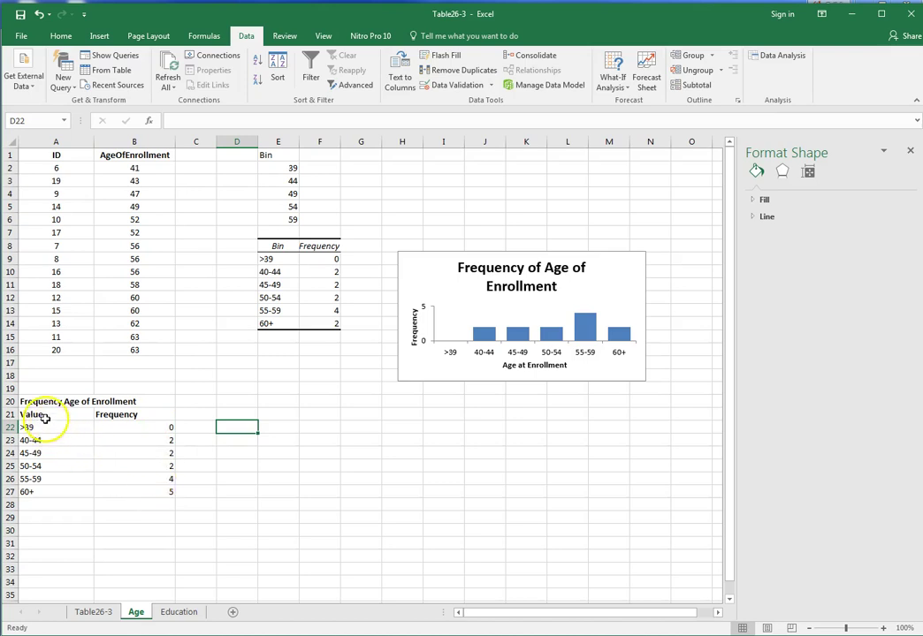
pyautogui.moveTo(44, 414); pyautogui.dragTo(133, 495)
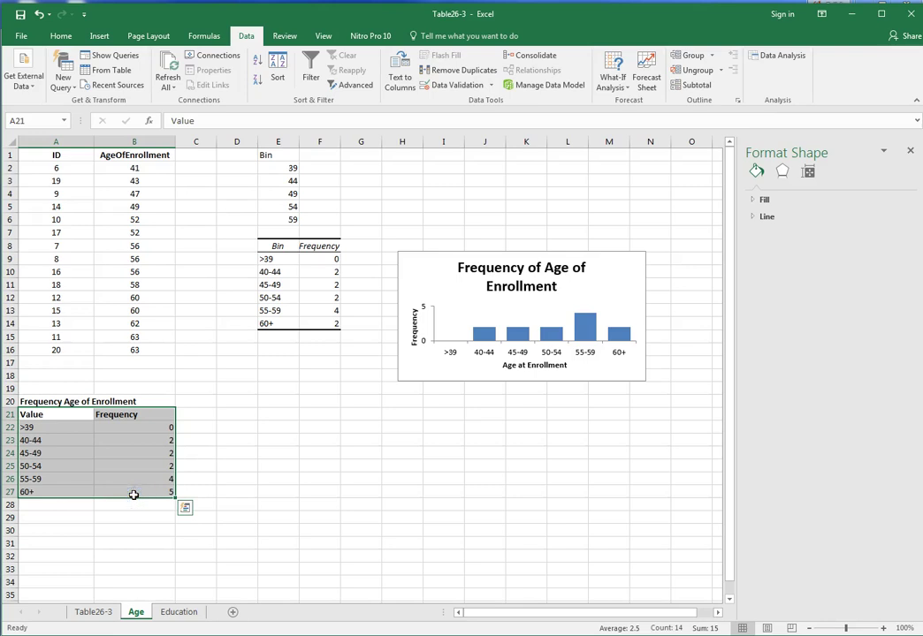
pyautogui.click(190, 465)
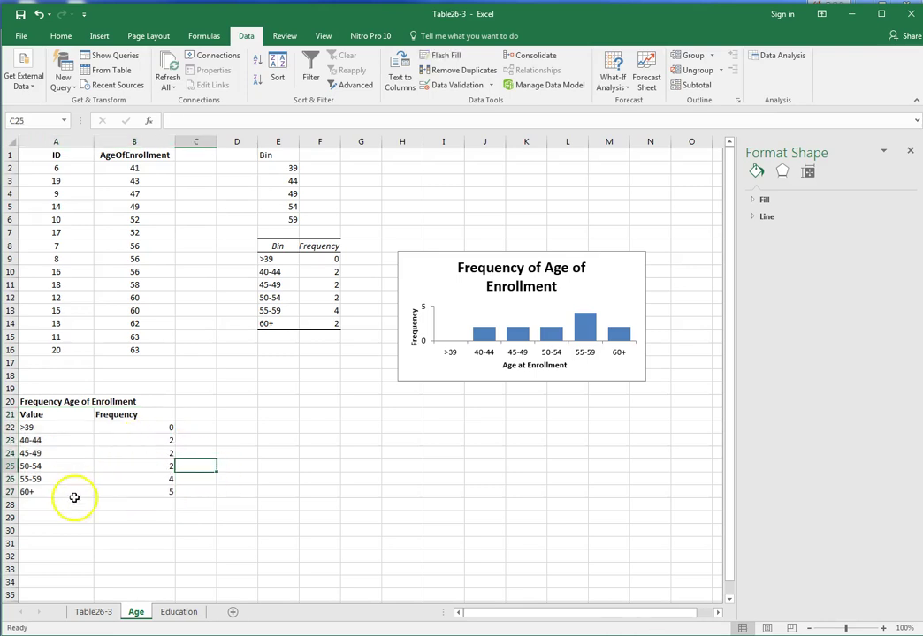
pyautogui.moveTo(42, 415); pyautogui.dragTo(134, 483)
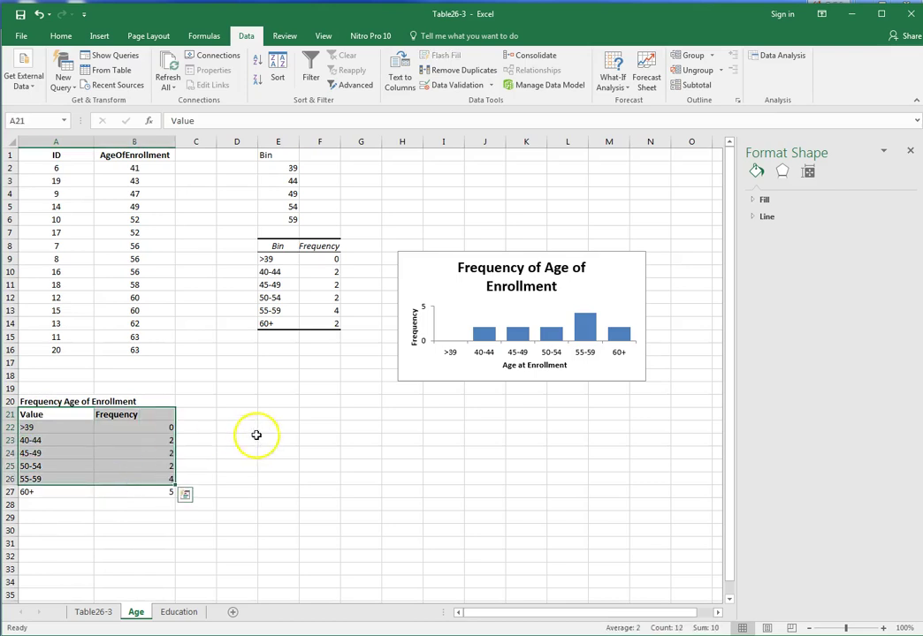
pyautogui.click(61, 36)
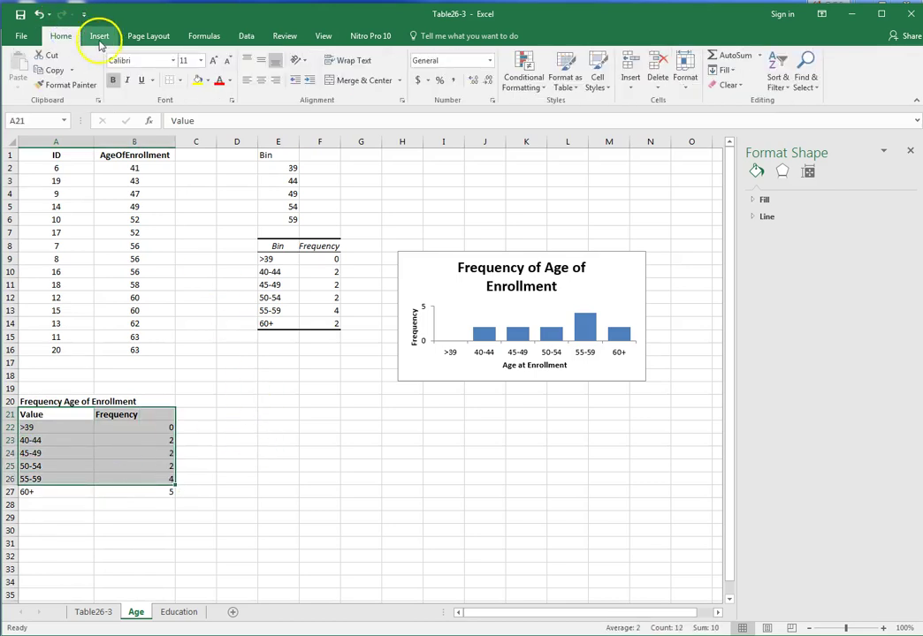
pyautogui.click(99, 36)
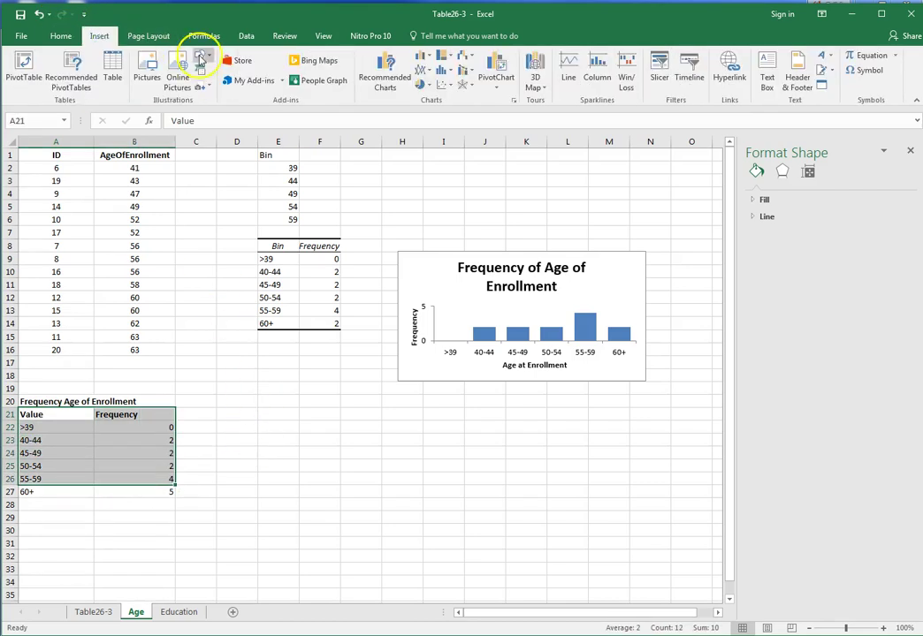
pyautogui.click(514, 103)
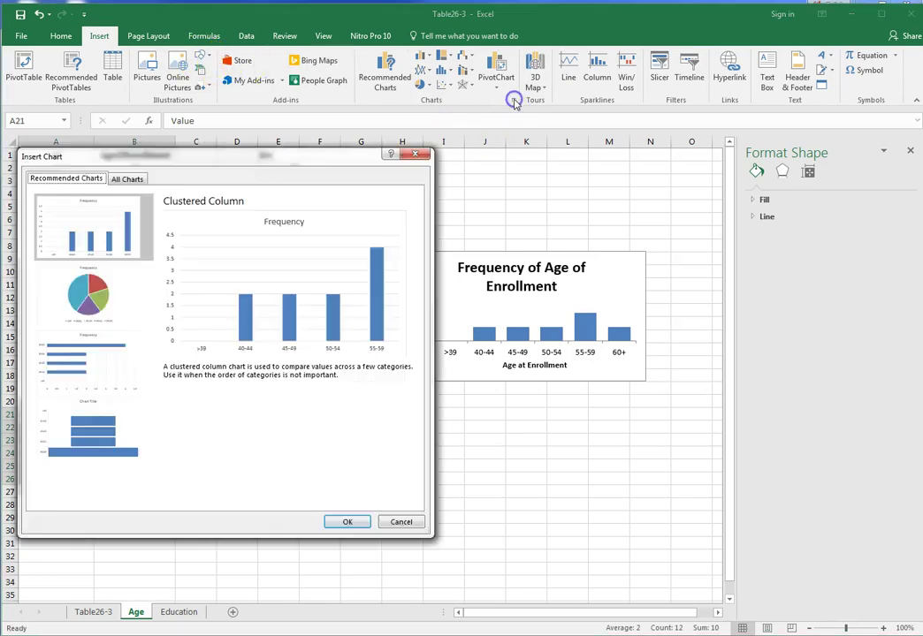
pyautogui.click(127, 179)
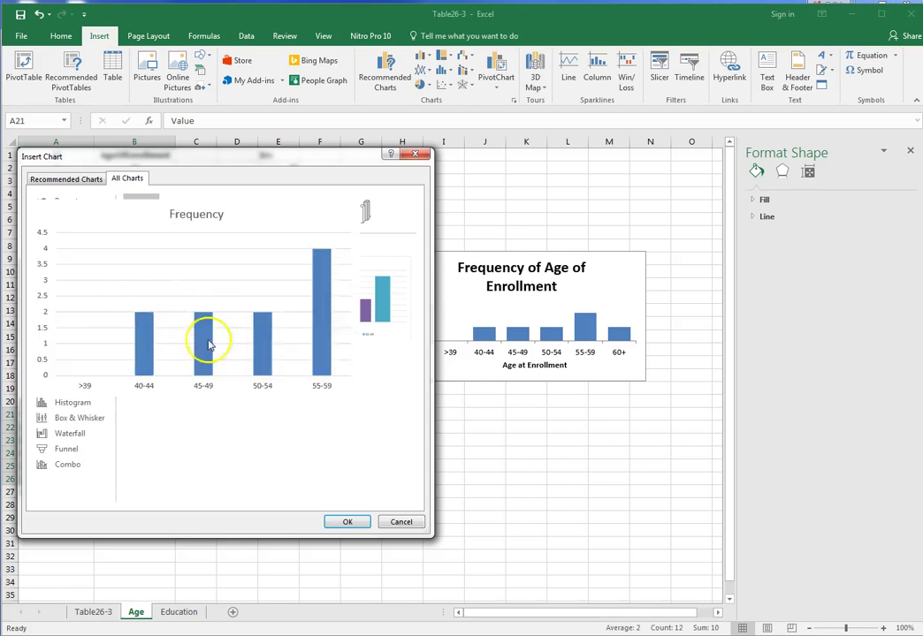
pyautogui.moveTo(131, 279)
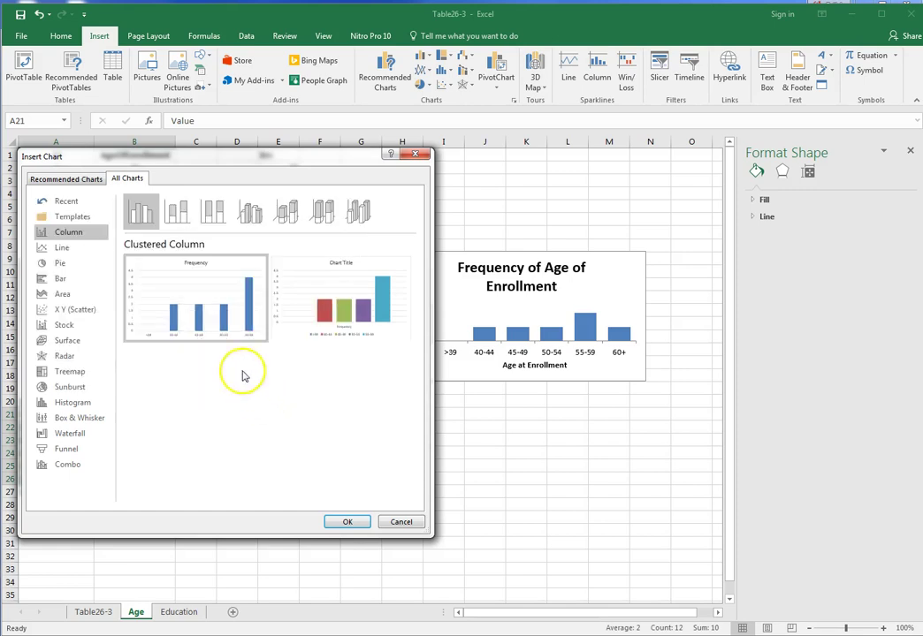
pyautogui.click(345, 522)
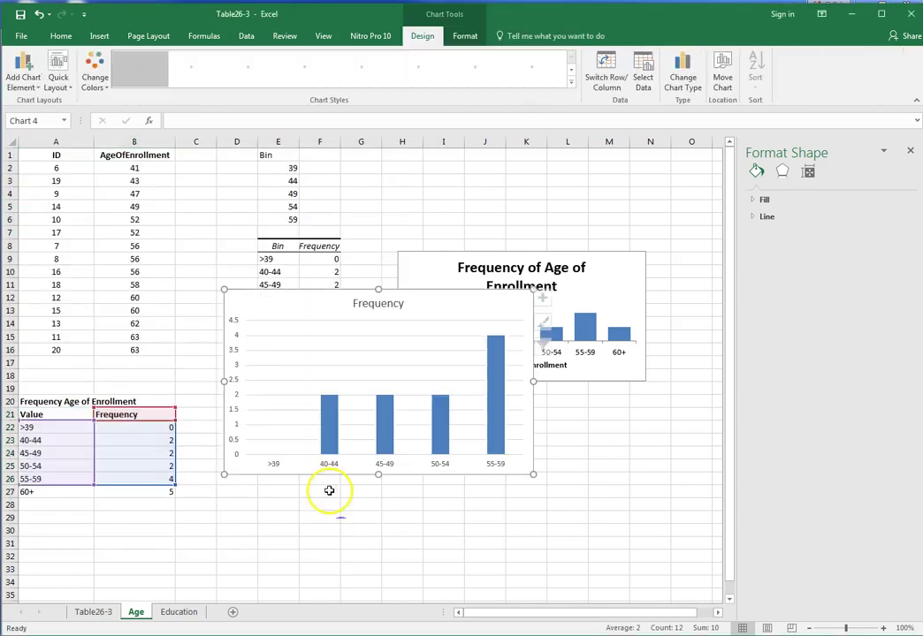
pyautogui.moveTo(319, 301); pyautogui.dragTo(316, 412)
pyautogui.scroll(-2, 344, 422)
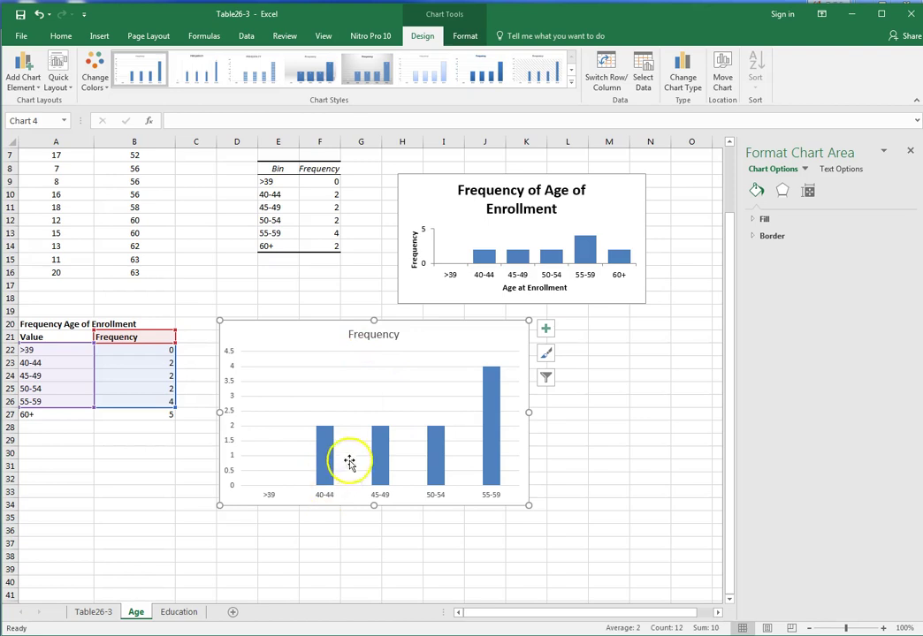
# Replace the column chart's title with "Age at Enrollment"
pyautogui.click(375, 336)
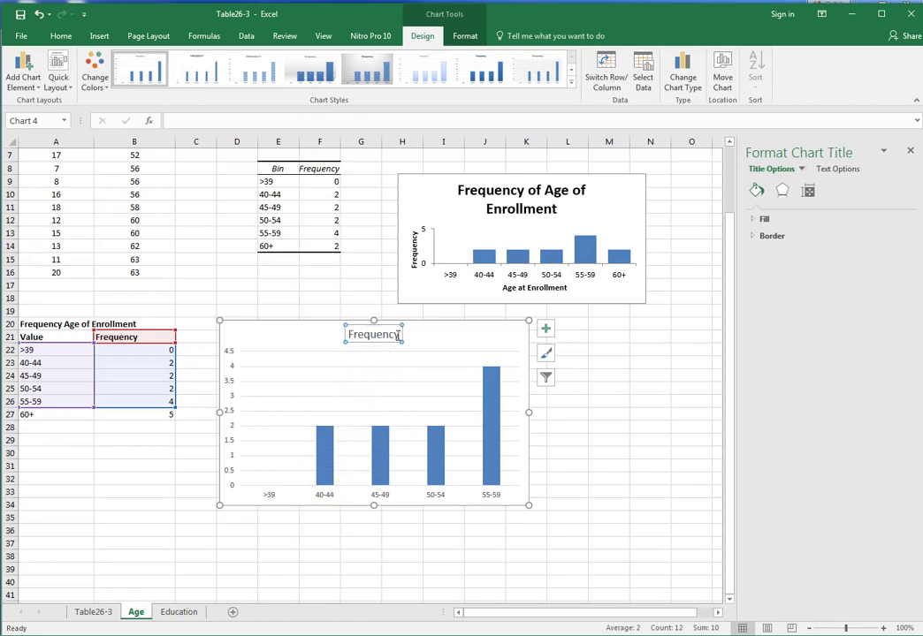
pyautogui.moveTo(399, 335); pyautogui.dragTo(351, 336)
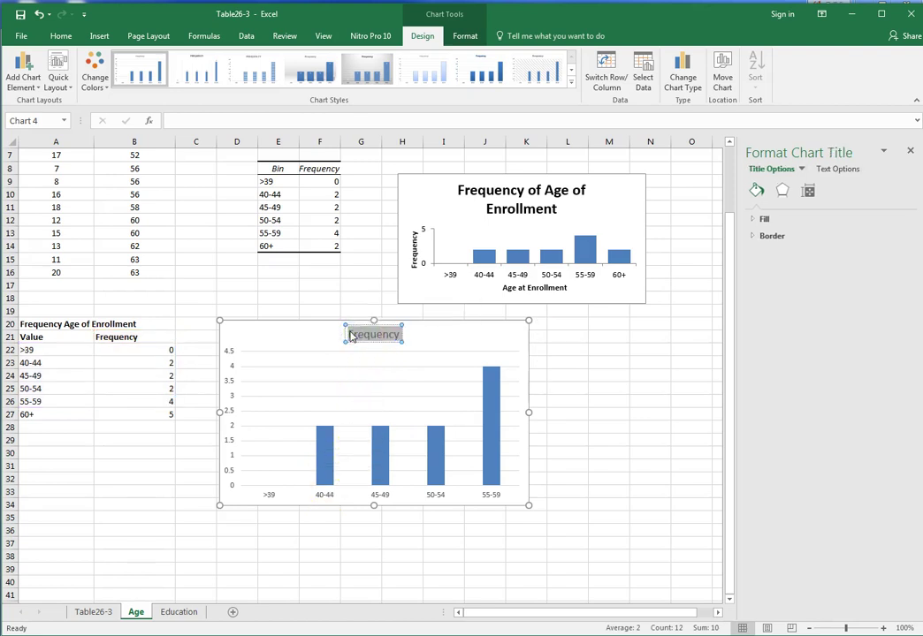
pyautogui.press('Delete')
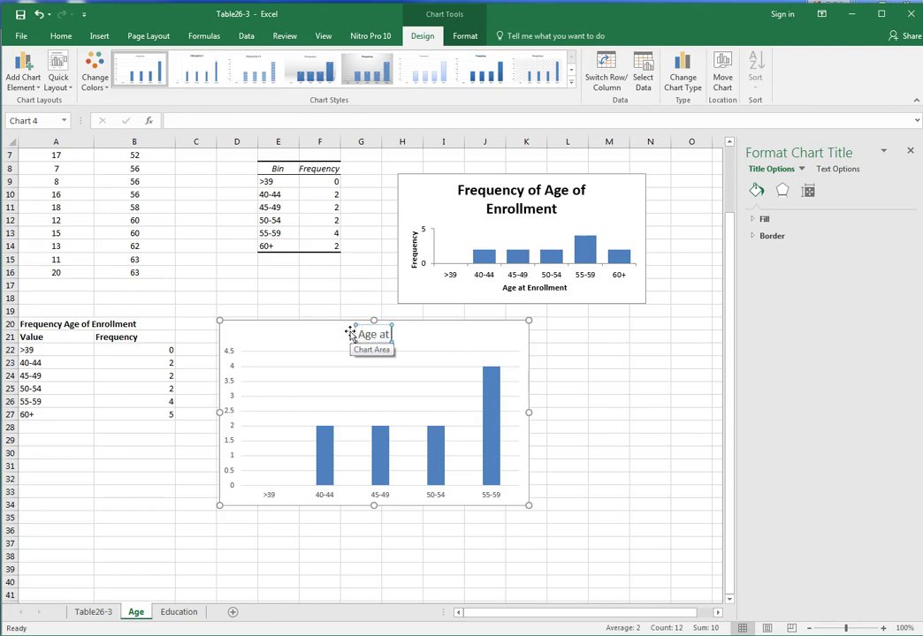
pyautogui.write('Age at Enroll')
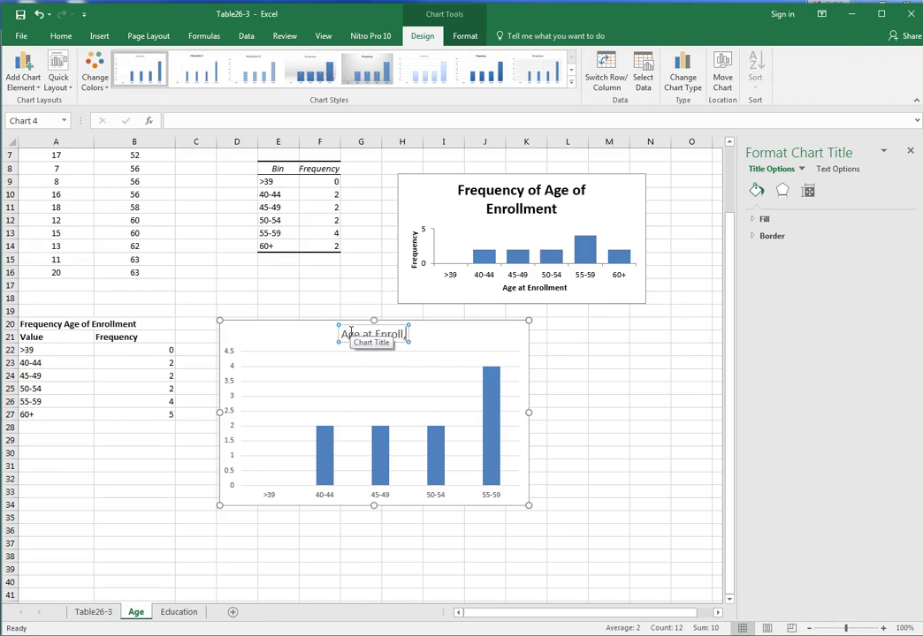
pyautogui.write('ment')
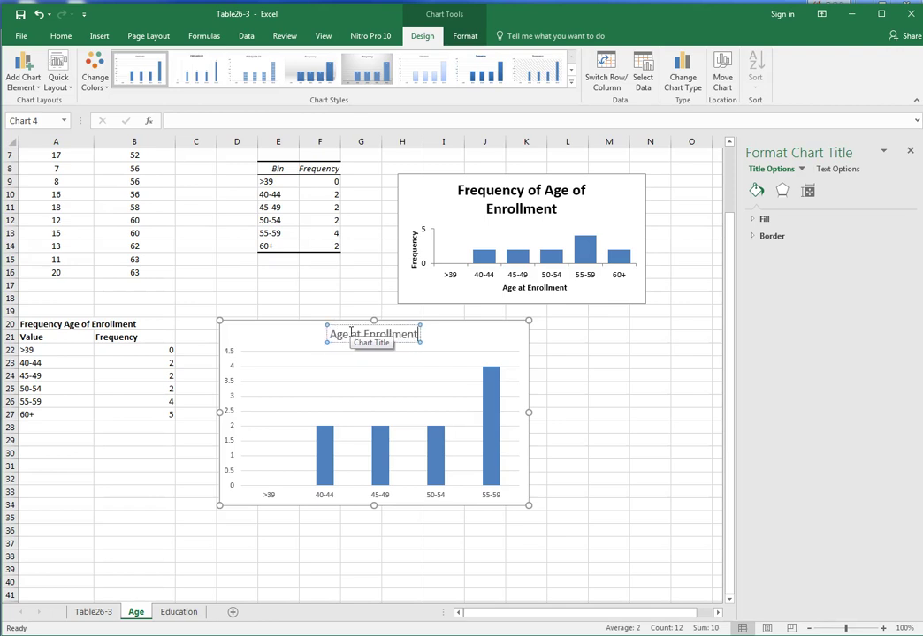
pyautogui.click(338, 337)
pyautogui.click(262, 334)
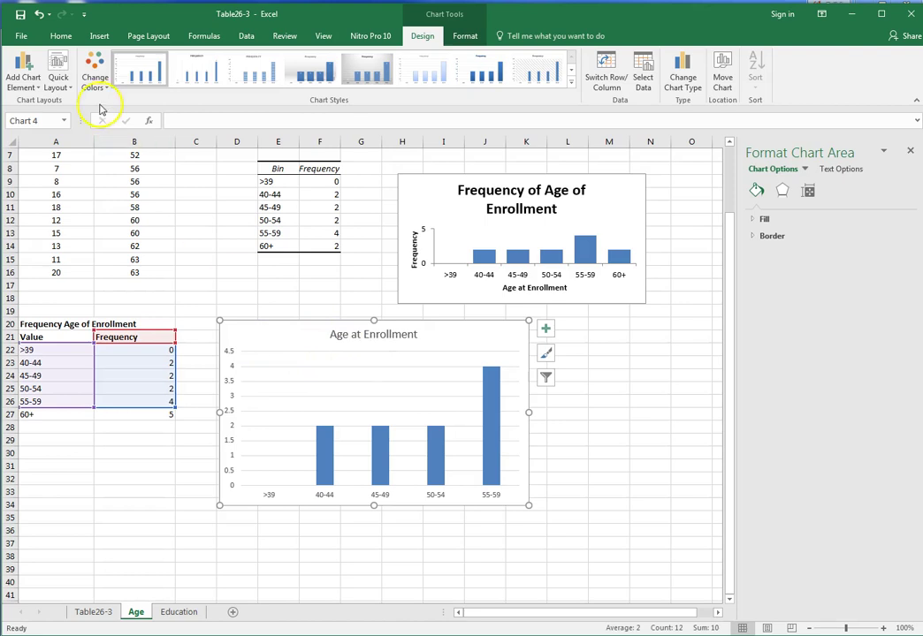
# Apply quick layout Layout 9 to the column chart to add axis titles and a legend
pyautogui.click(68, 88)
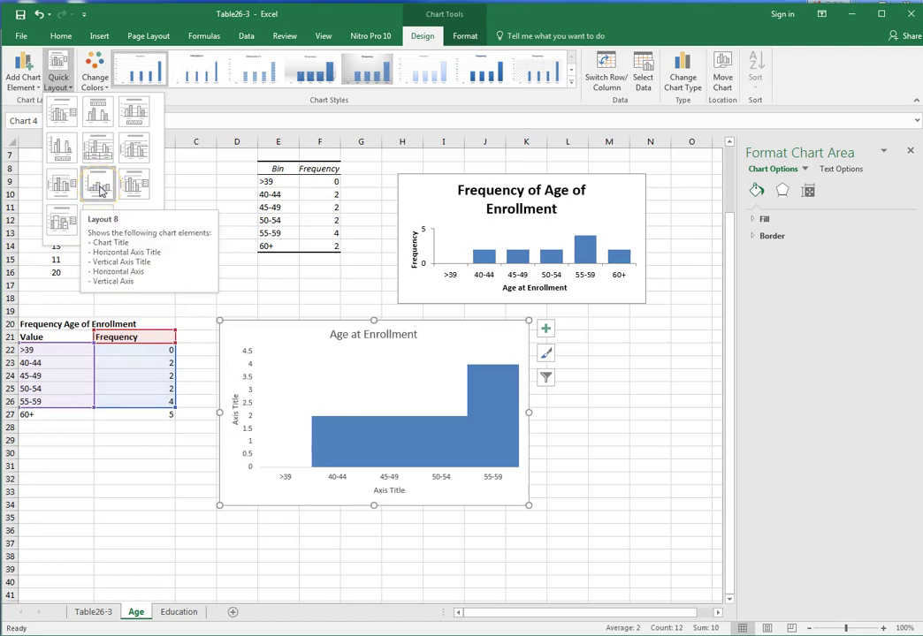
pyautogui.click(124, 124)
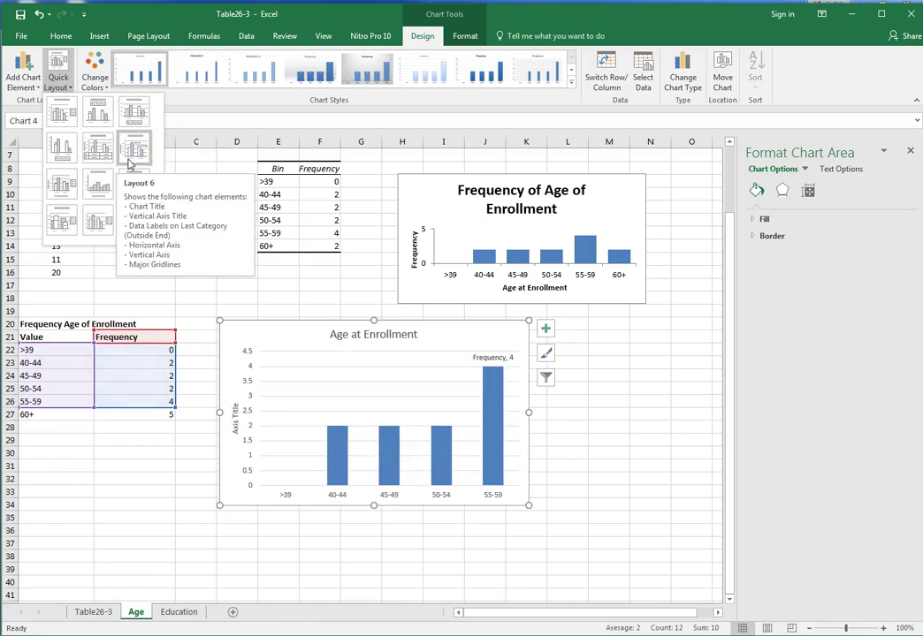
pyautogui.click(129, 188)
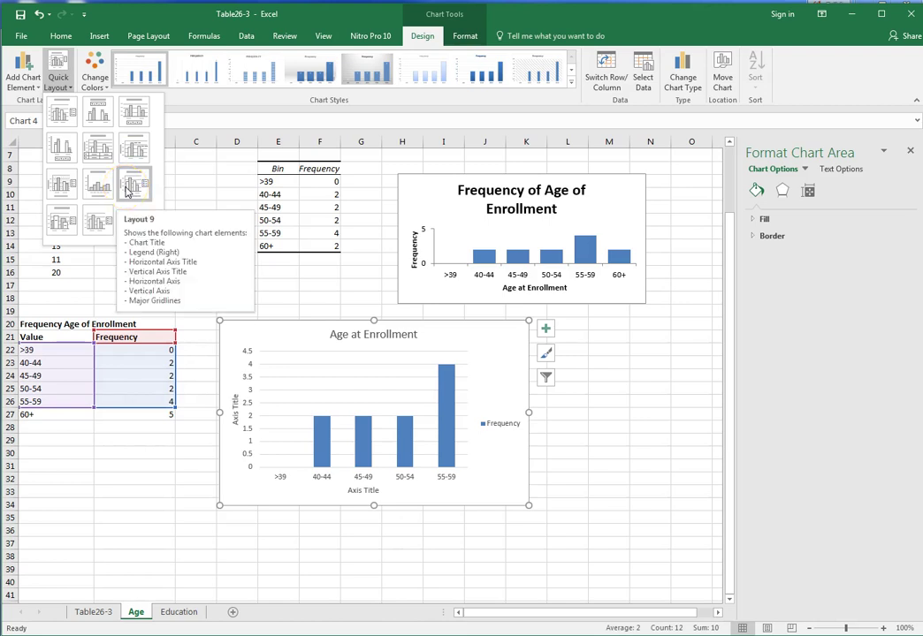
pyautogui.click(125, 185)
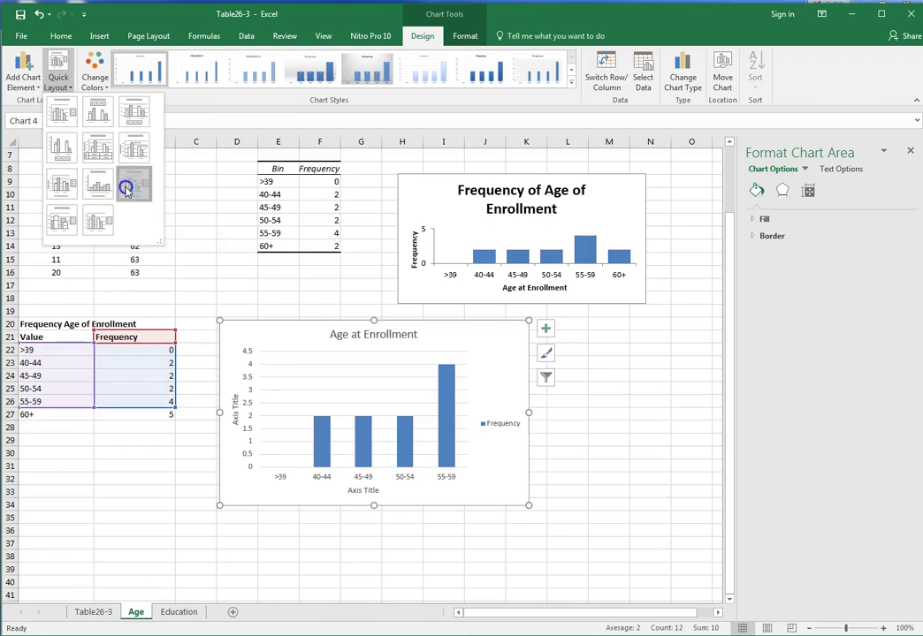
pyautogui.click(68, 84)
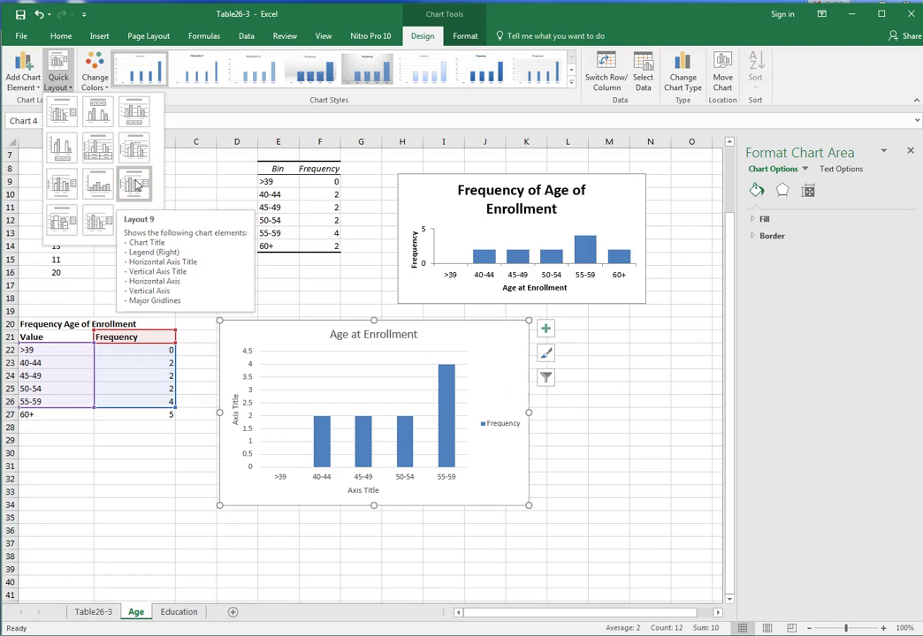
# Replace the column chart's horizontal axis title with "Age"
pyautogui.click(365, 499)
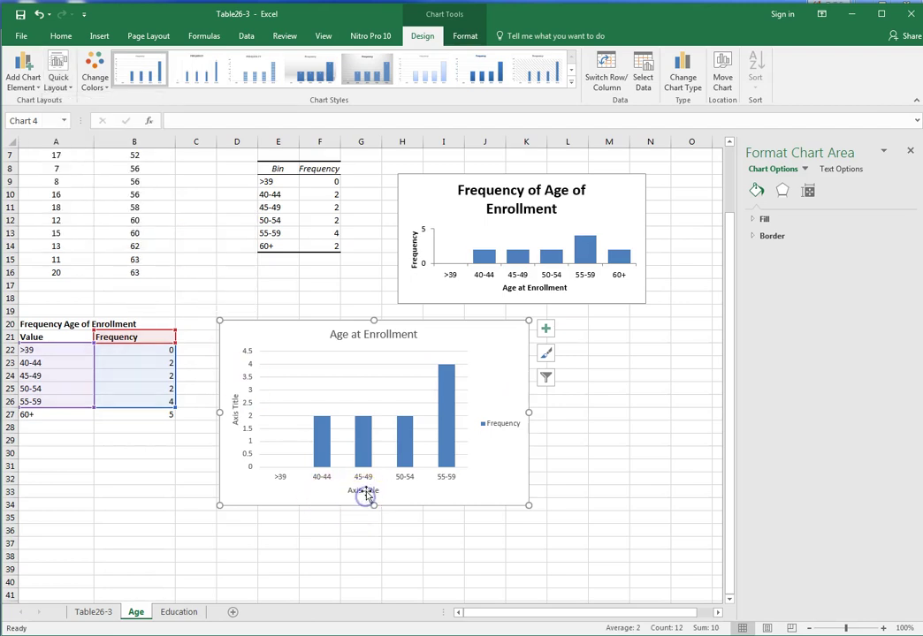
pyautogui.click(366, 496)
pyautogui.moveTo(379, 491); pyautogui.dragTo(345, 489)
pyautogui.write('Age')
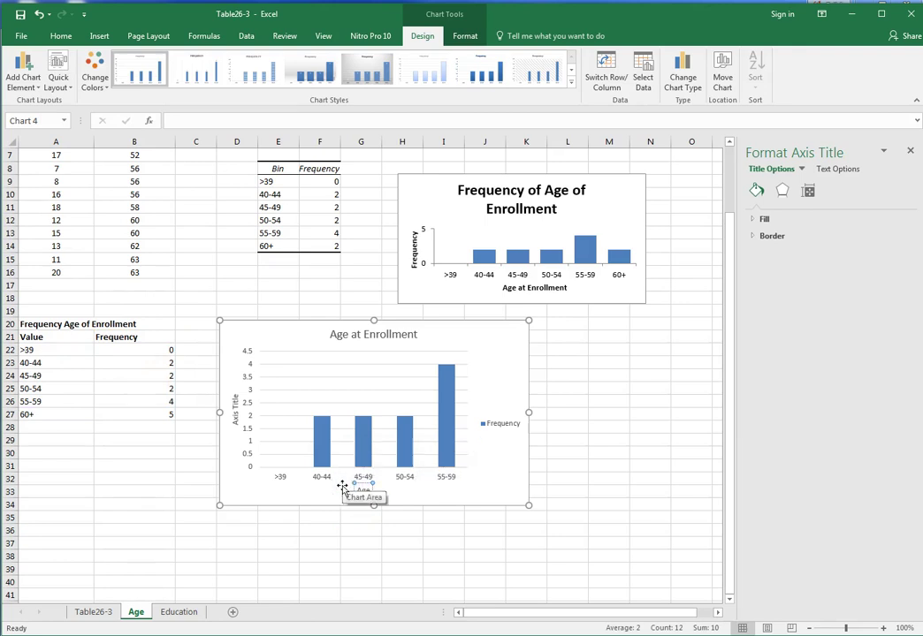
# Replace the column chart's vertical axis title with "Frequency" and delete its legend
pyautogui.click(232, 405)
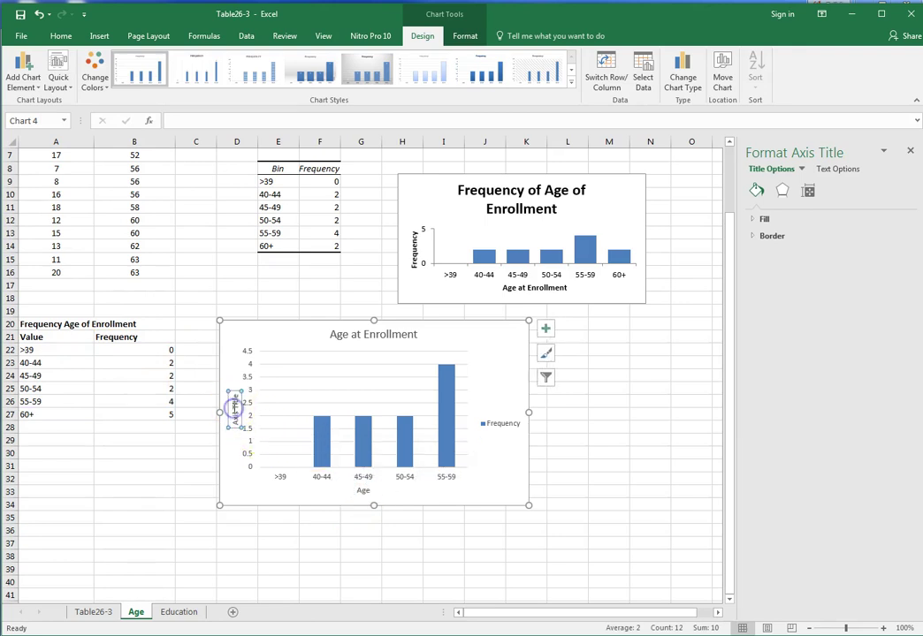
pyautogui.write('Fr')
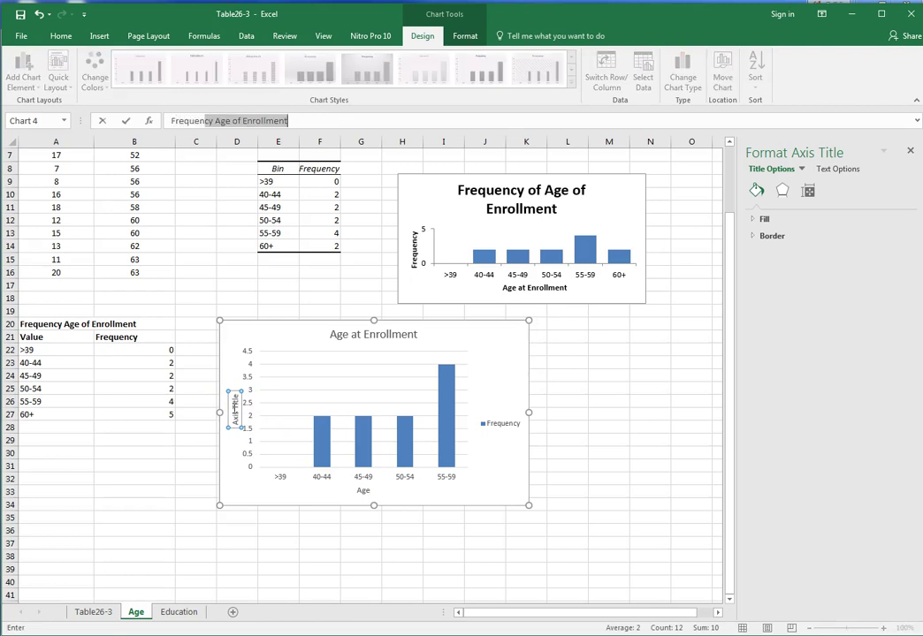
pyautogui.write('equency')
pyautogui.press('BackSpace')
pyautogui.press('BackSpace')
pyautogui.press('Return')
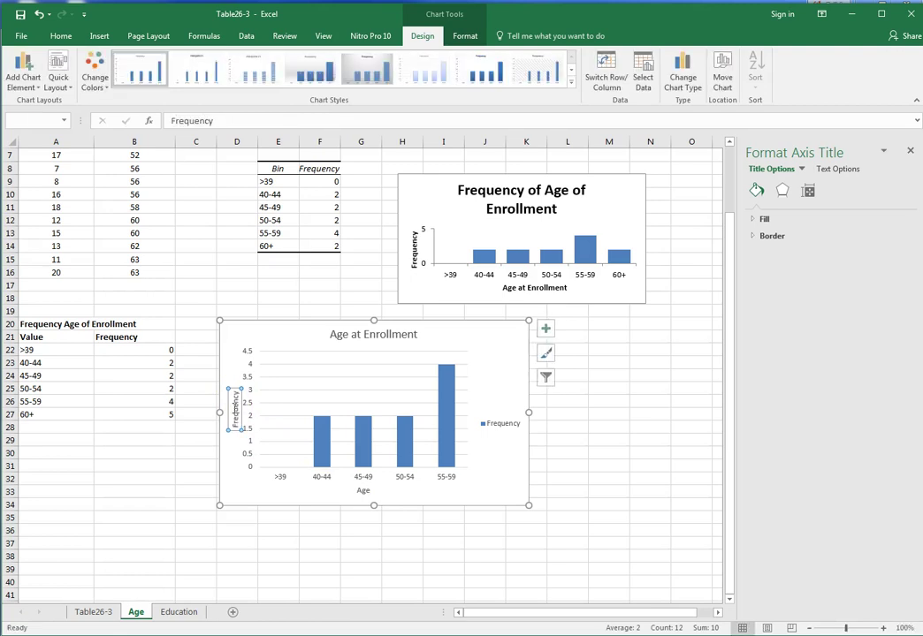
pyautogui.click(509, 424)
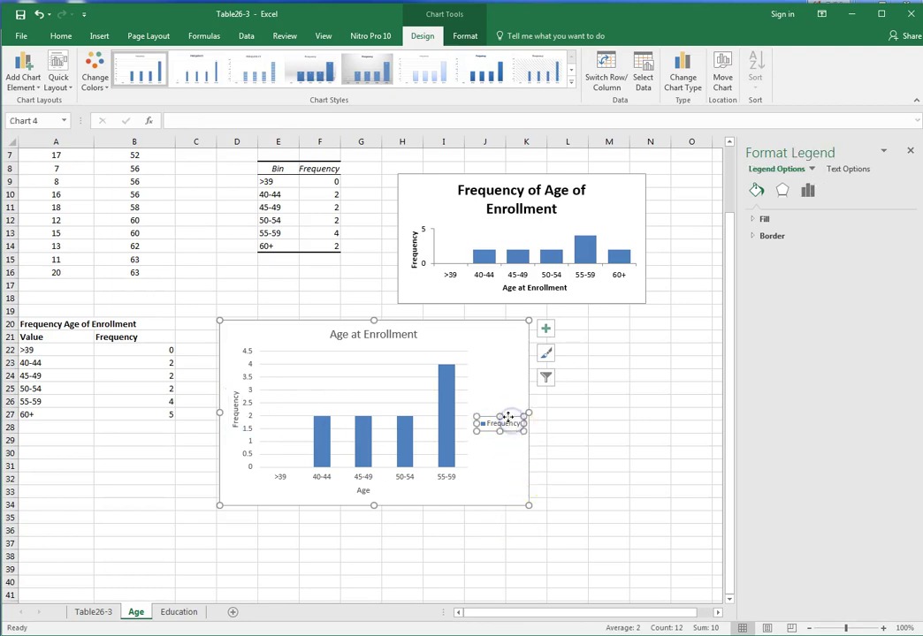
pyautogui.press('Delete')
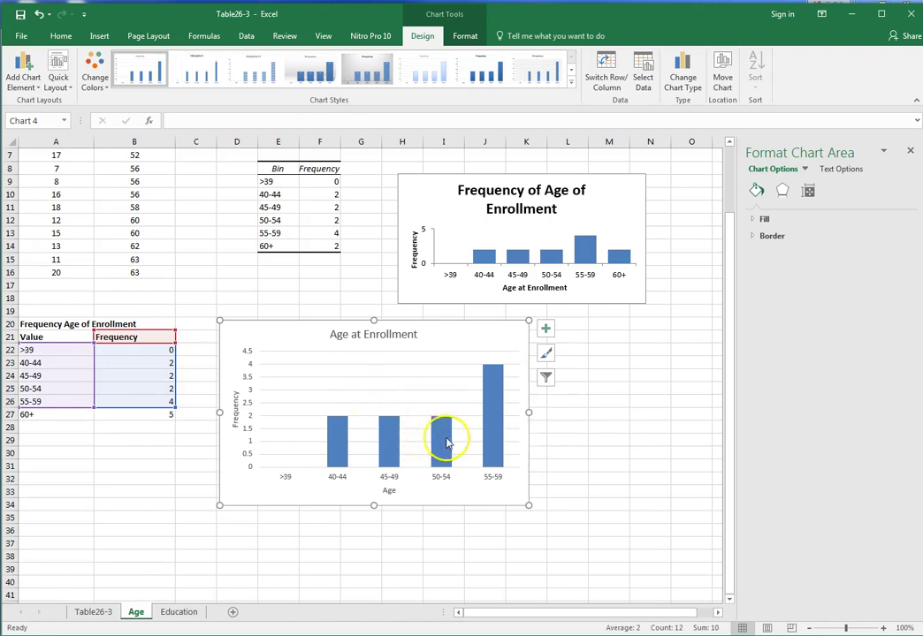
# Fill the column chart's Frequency data series with a light aqua theme color
pyautogui.rightClick(491, 427)
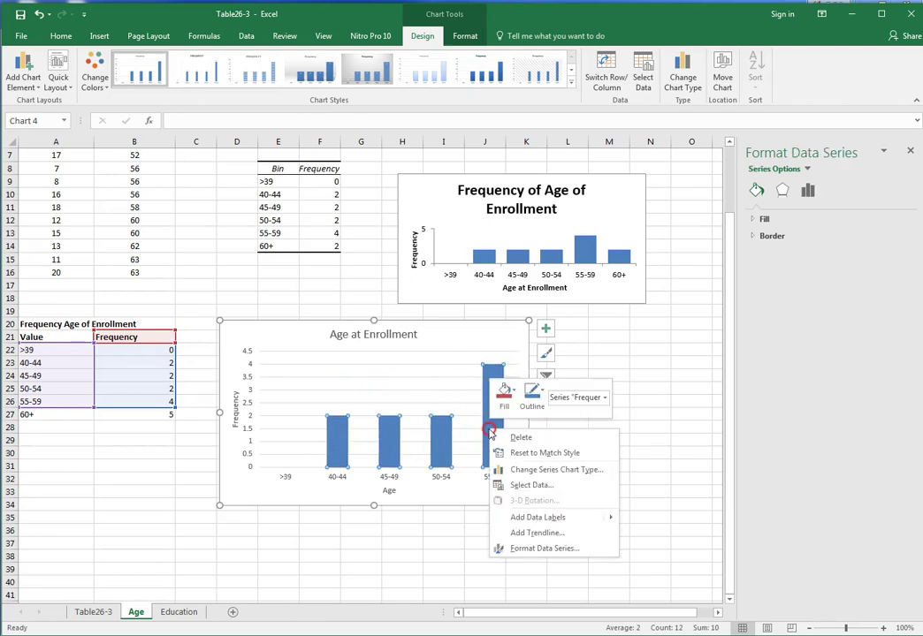
pyautogui.click(512, 402)
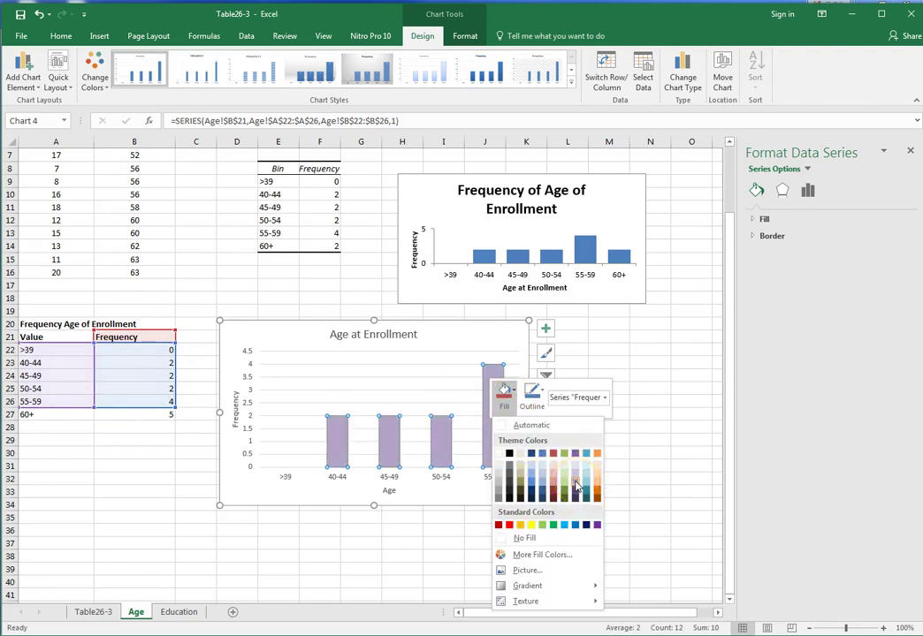
pyautogui.click(586, 486)
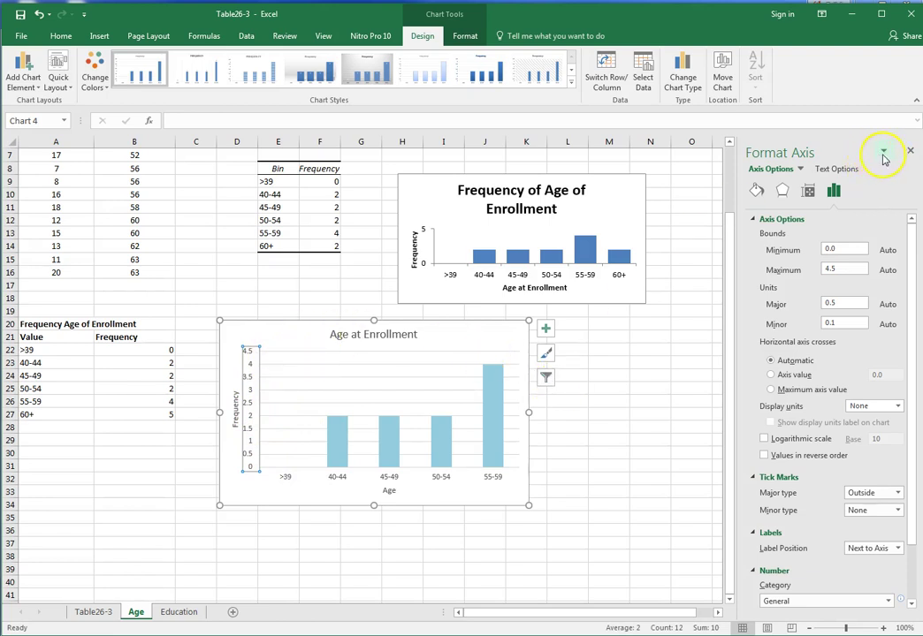
# Set the maximum bound of the column chart's vertical axis to 6
pyautogui.rightClick(509, 363)
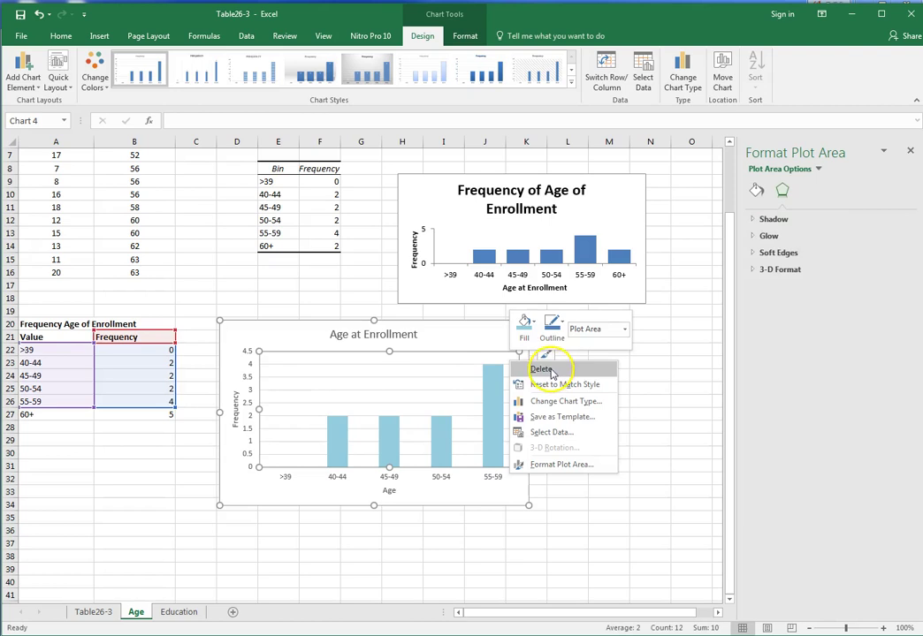
pyautogui.click(461, 403)
pyautogui.rightClick(450, 392)
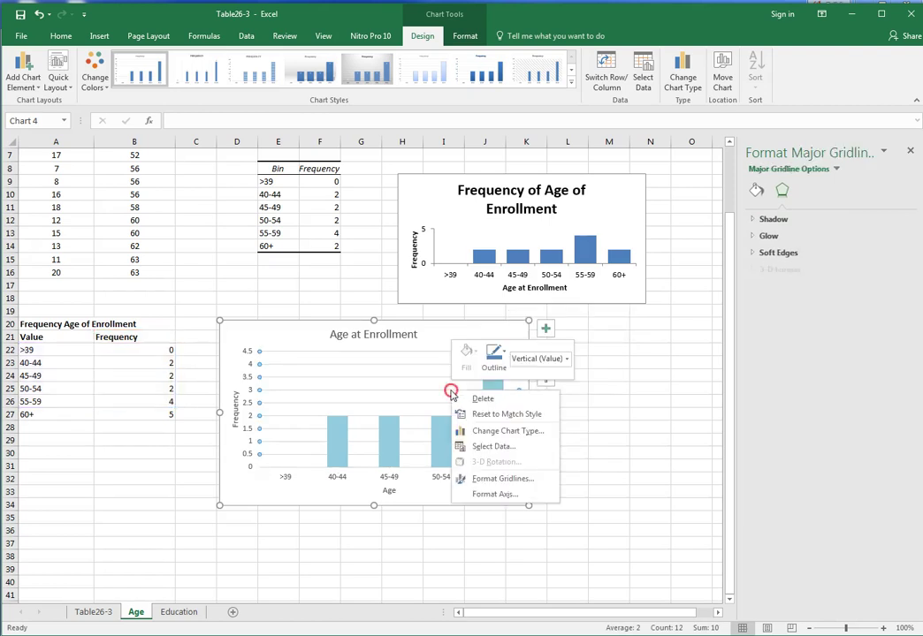
pyautogui.click(492, 495)
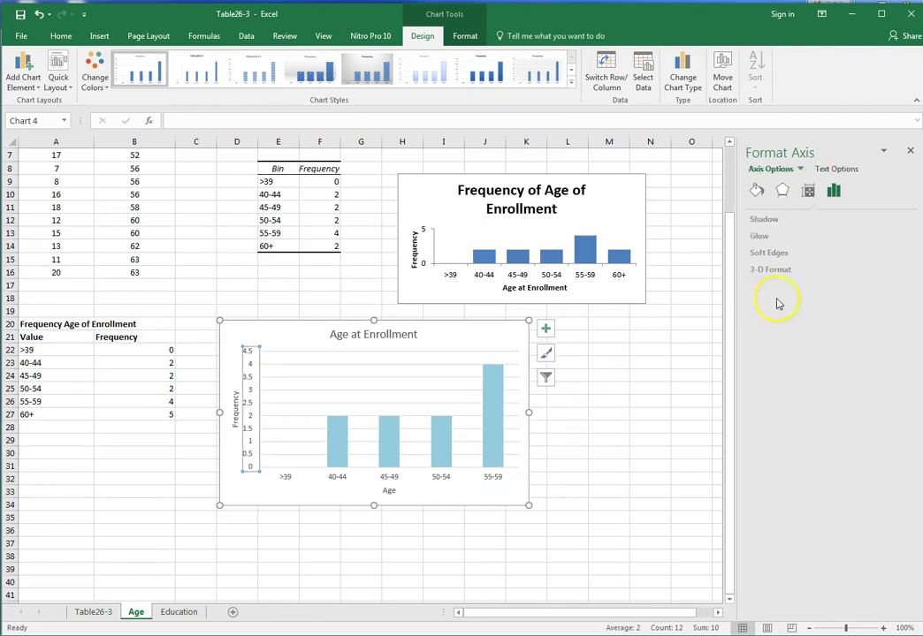
pyautogui.click(831, 192)
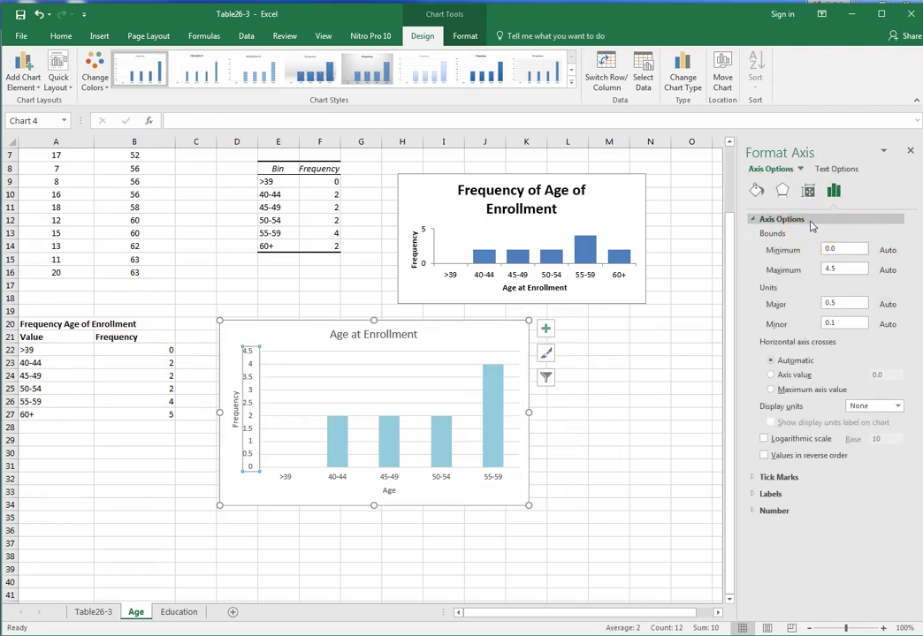
pyautogui.click(842, 237)
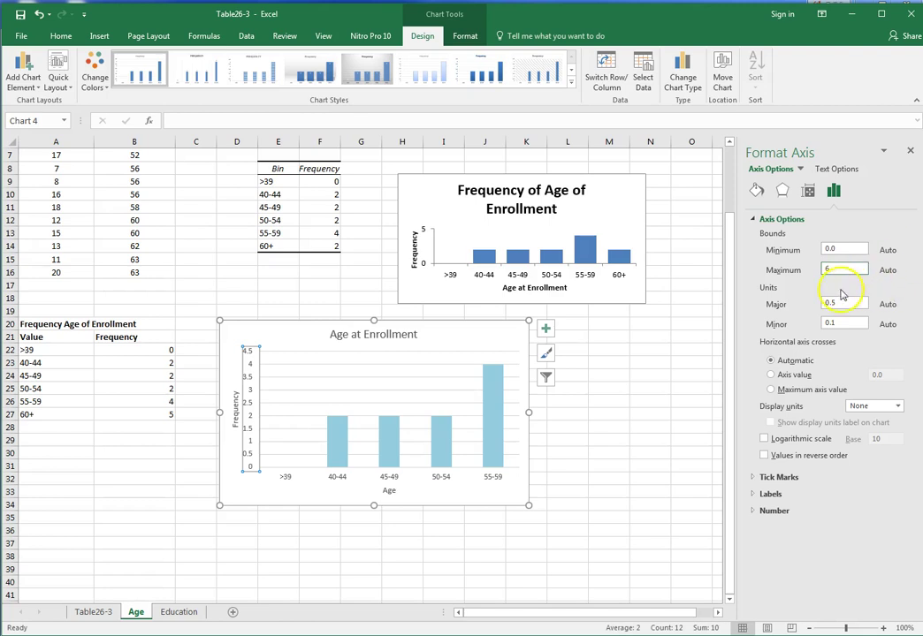
pyautogui.click(828, 303)
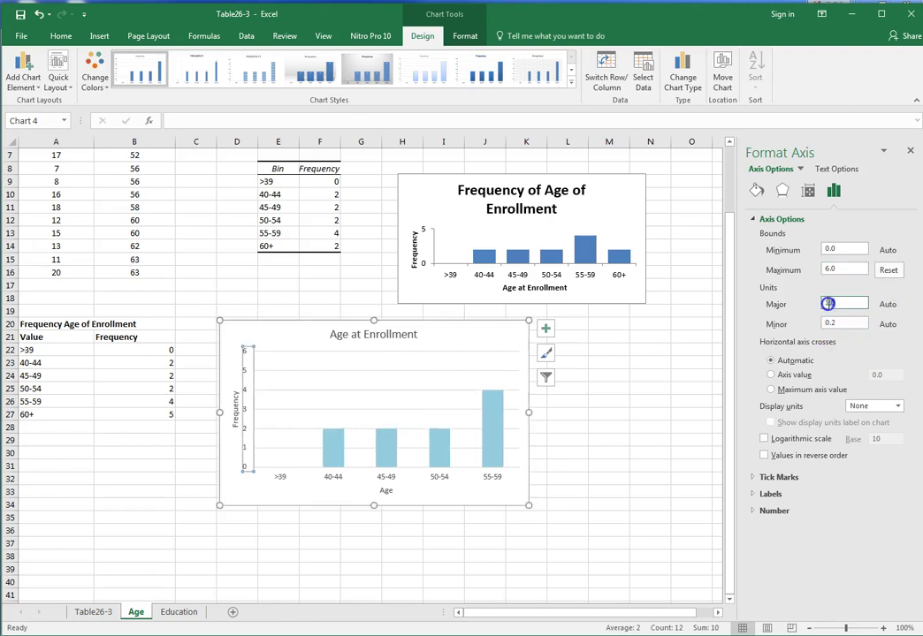
pyautogui.click(840, 322)
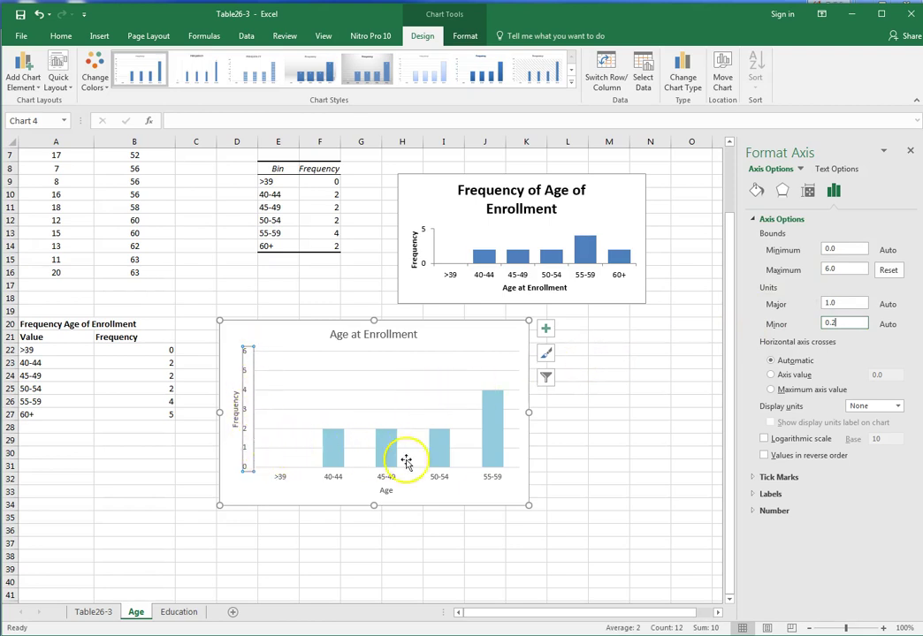
pyautogui.click(428, 492)
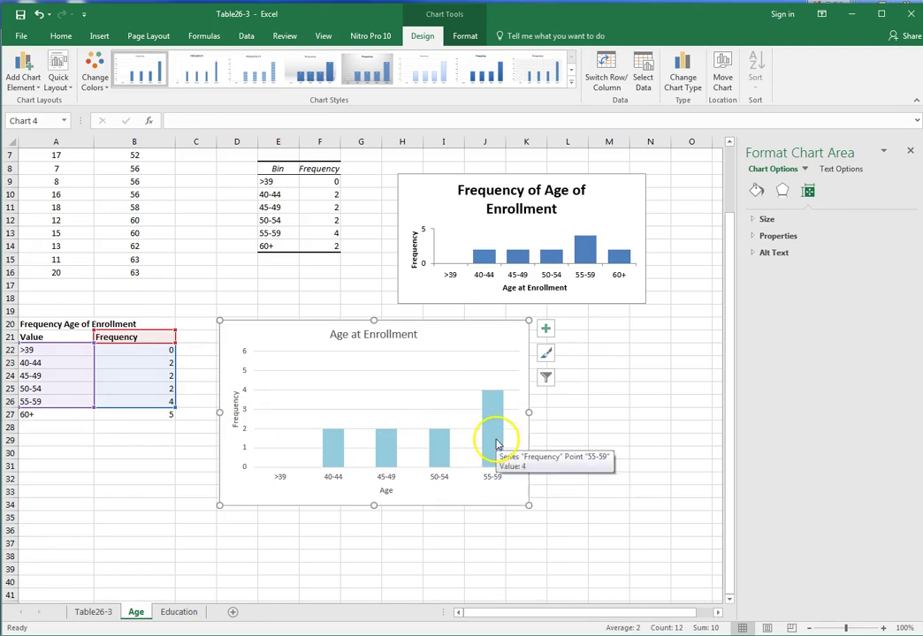
pyautogui.click(805, 169)
pyautogui.click(883, 154)
pyautogui.click(885, 155)
pyautogui.click(859, 169)
pyautogui.rightClick(492, 357)
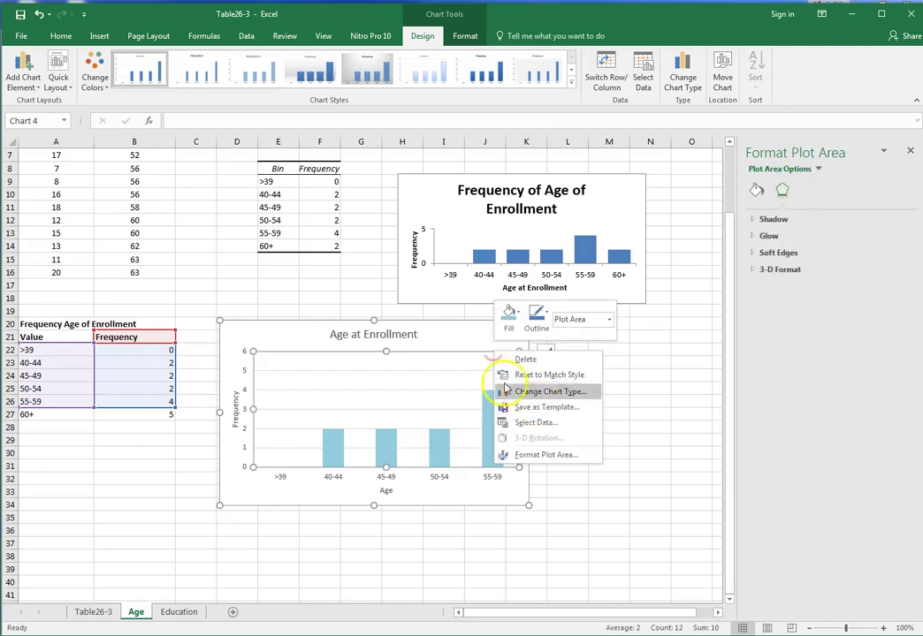
pyautogui.click(449, 387)
pyautogui.rightClick(437, 381)
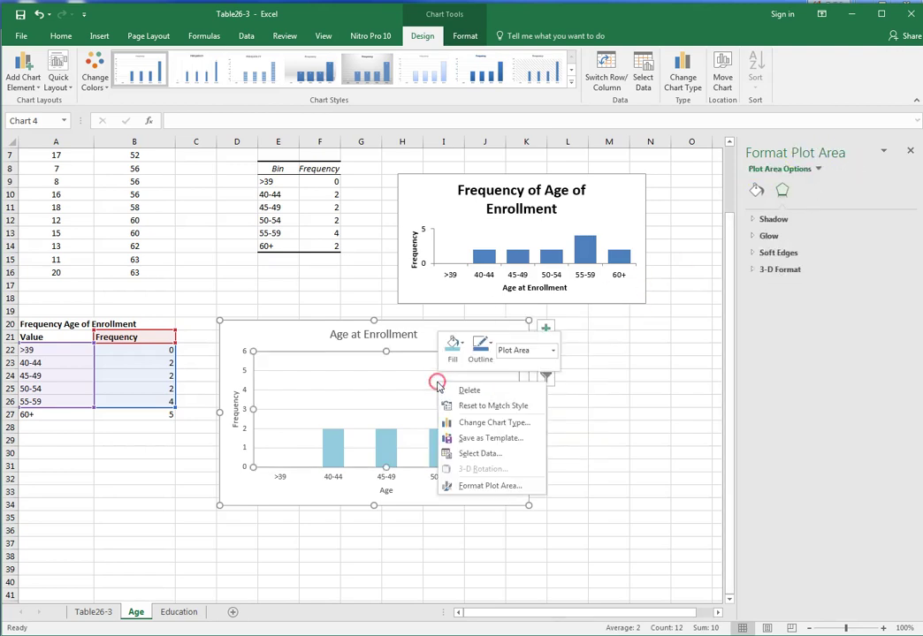
pyautogui.click(408, 500)
pyautogui.rightClick(420, 401)
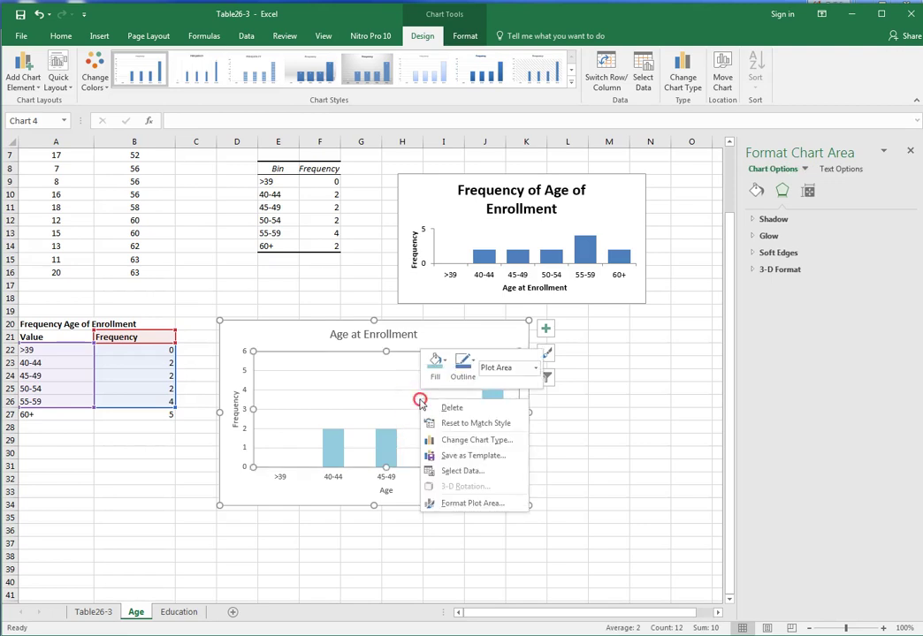
# Remove the major horizontal gridlines from the Age at Enrollment column chart by setting them to no line
pyautogui.click(402, 488)
pyautogui.rightClick(404, 486)
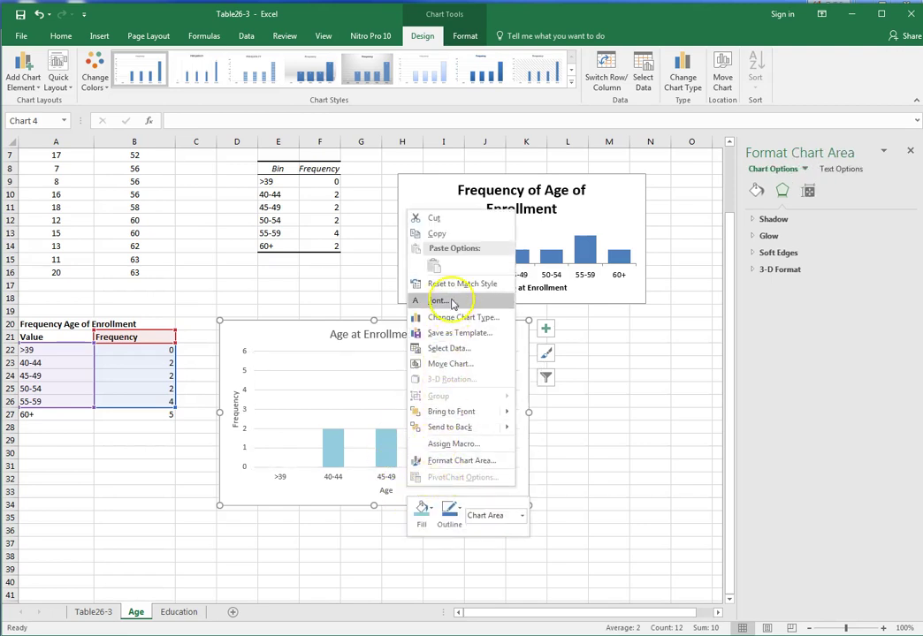
pyautogui.click(453, 461)
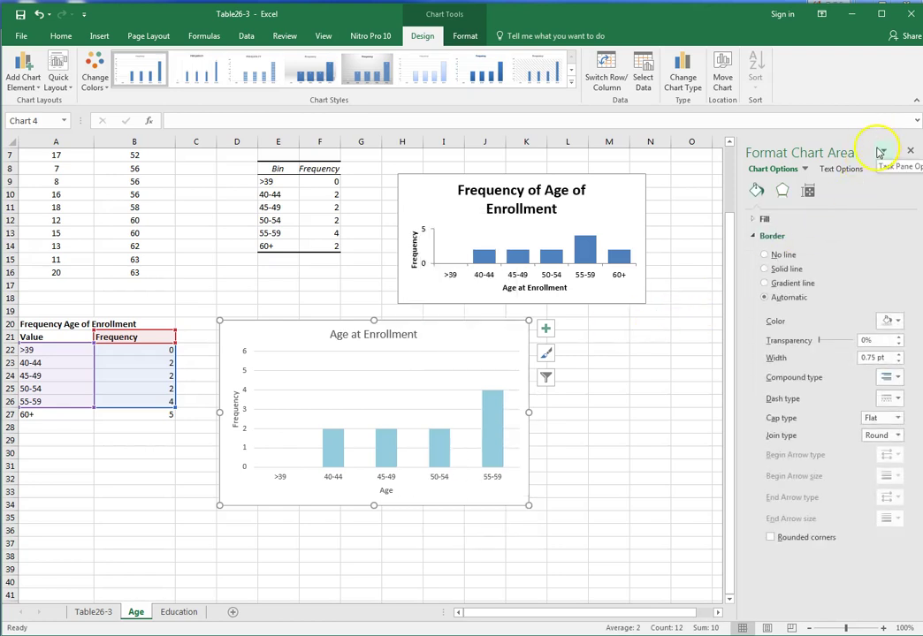
pyautogui.click(804, 169)
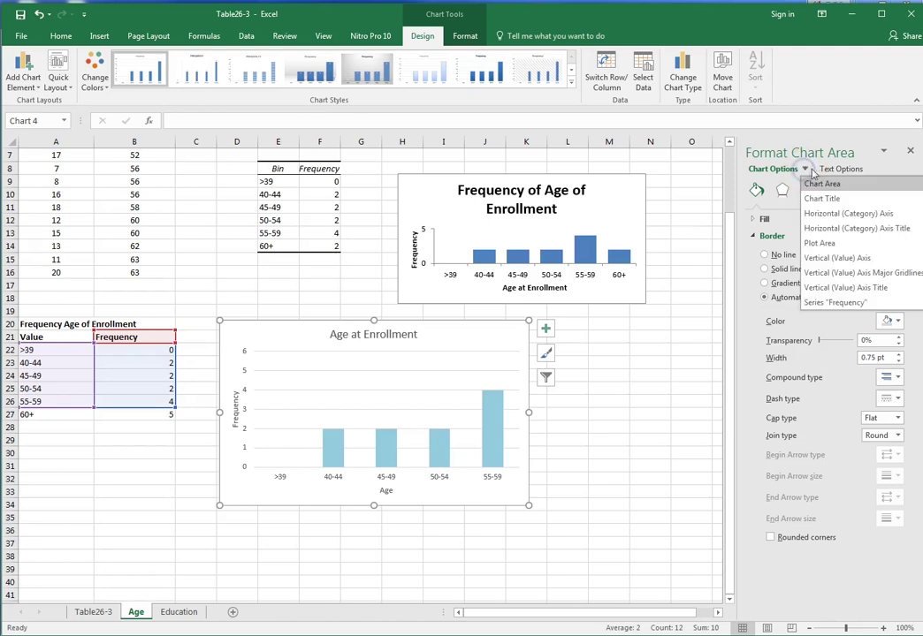
pyautogui.click(826, 272)
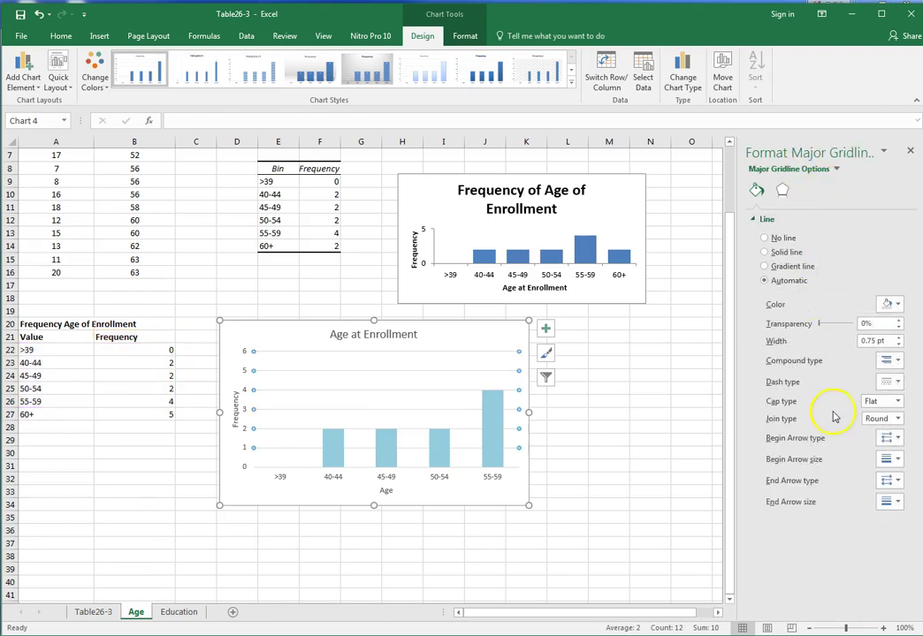
pyautogui.click(764, 238)
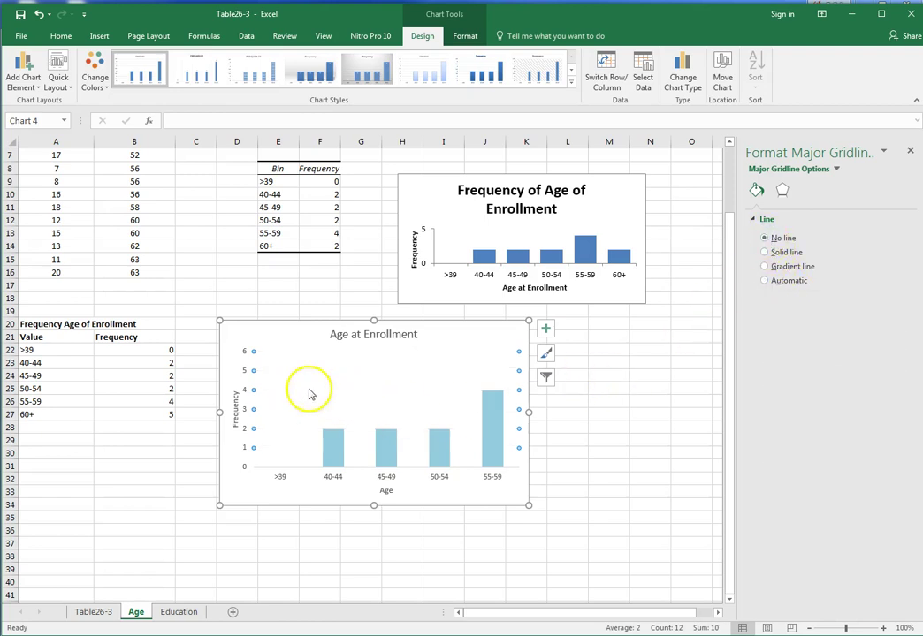
# Copy the column chart and paste it under question 1 in the Word document Exercise 26 Questions to be Graded
pyautogui.click(434, 493)
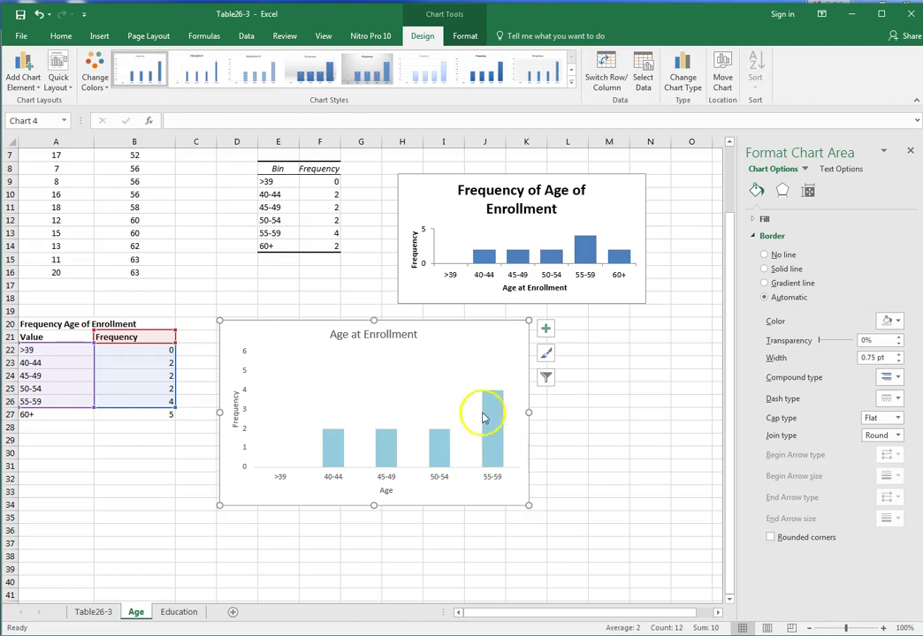
pyautogui.rightClick(470, 344)
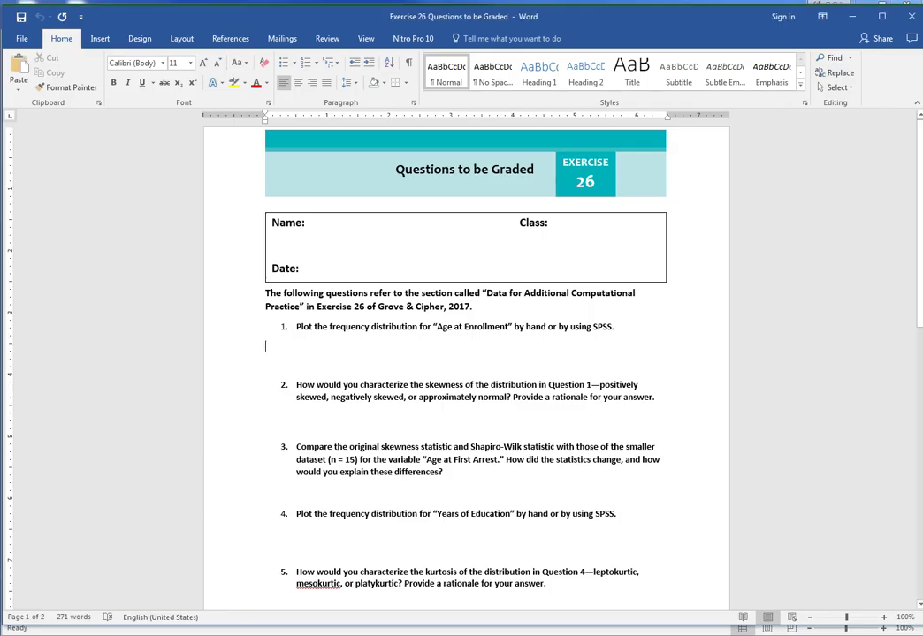
pyautogui.hotkey('ctrl', 'v')
pyautogui.click(319, 367)
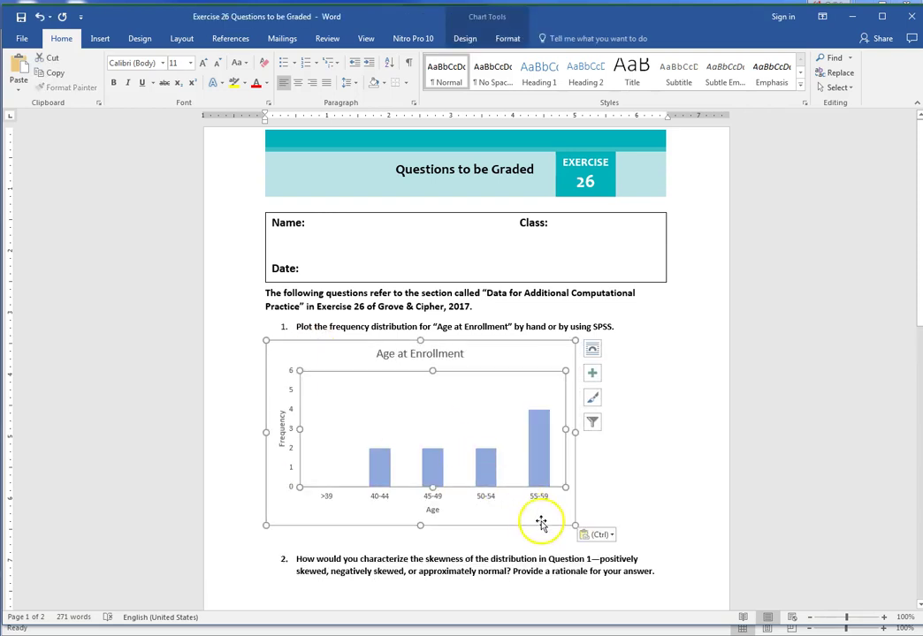
pyautogui.click(581, 530)
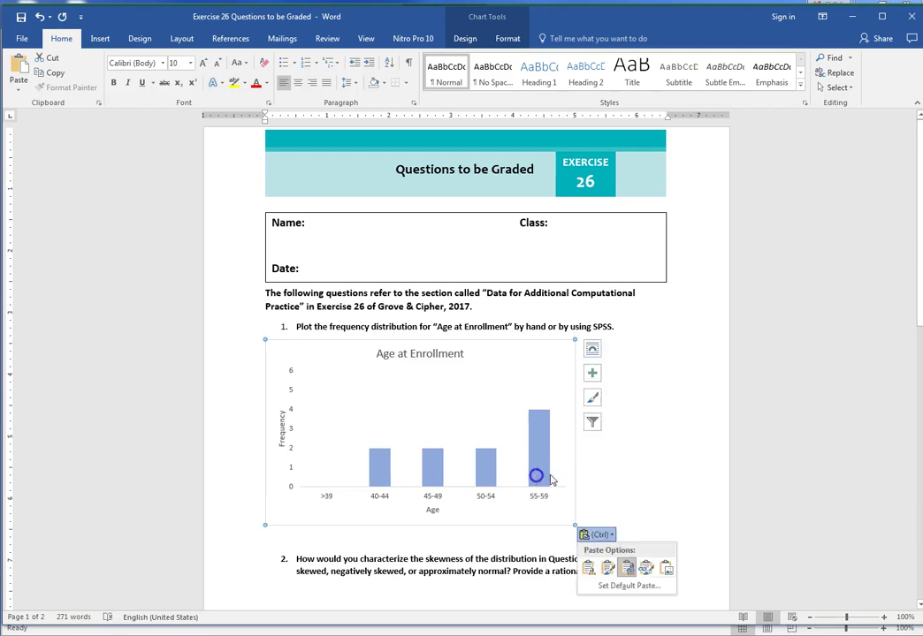
pyautogui.click(545, 493)
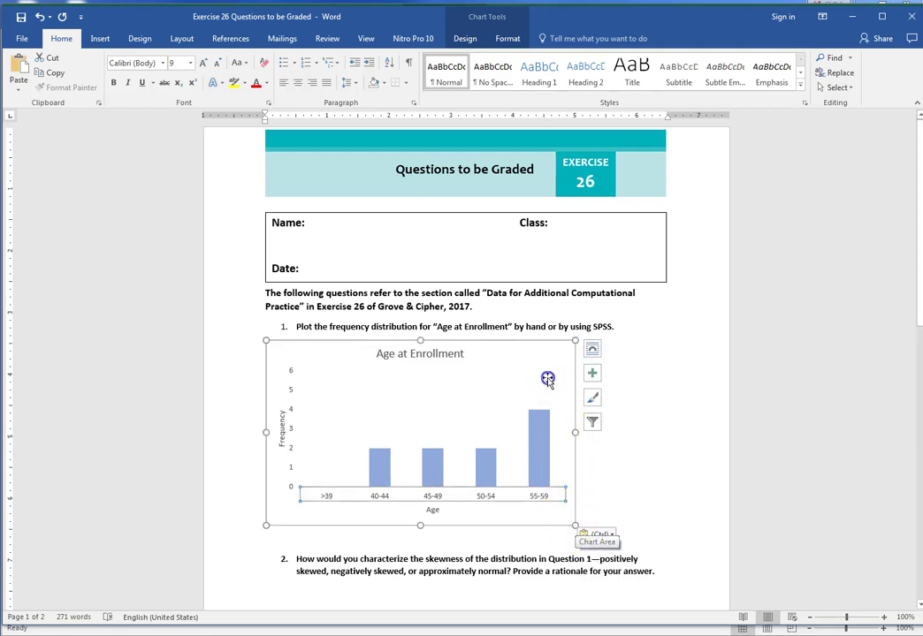
pyautogui.click(586, 533)
pyautogui.press('Escape')
# Shrink the pasted Age at Enrollment chart proportionally from its corner so it fits compactly under question 1
pyautogui.click(264, 340)
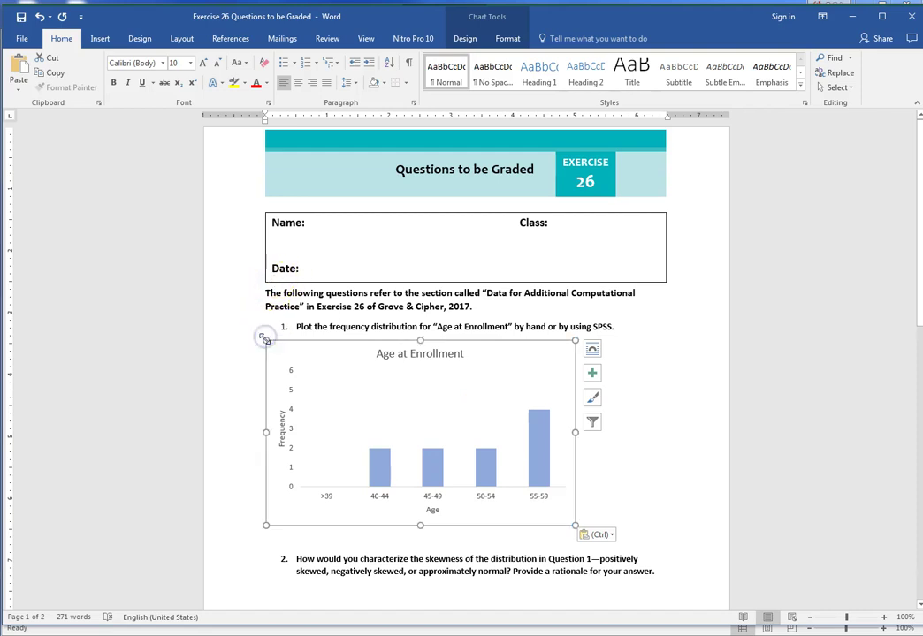
pyautogui.click(265, 333)
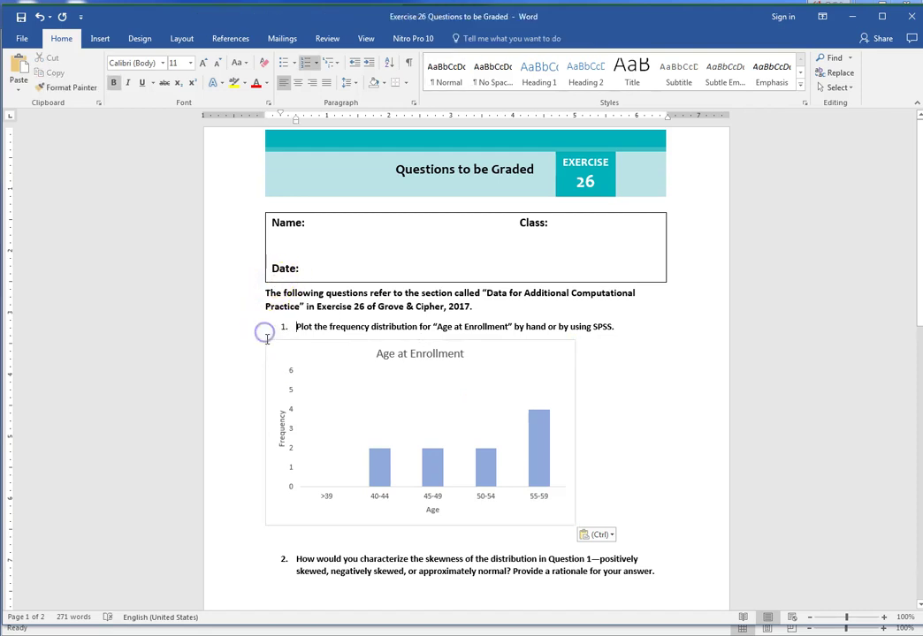
pyautogui.click(270, 344)
pyautogui.moveTo(270, 343); pyautogui.dragTo(305, 385)
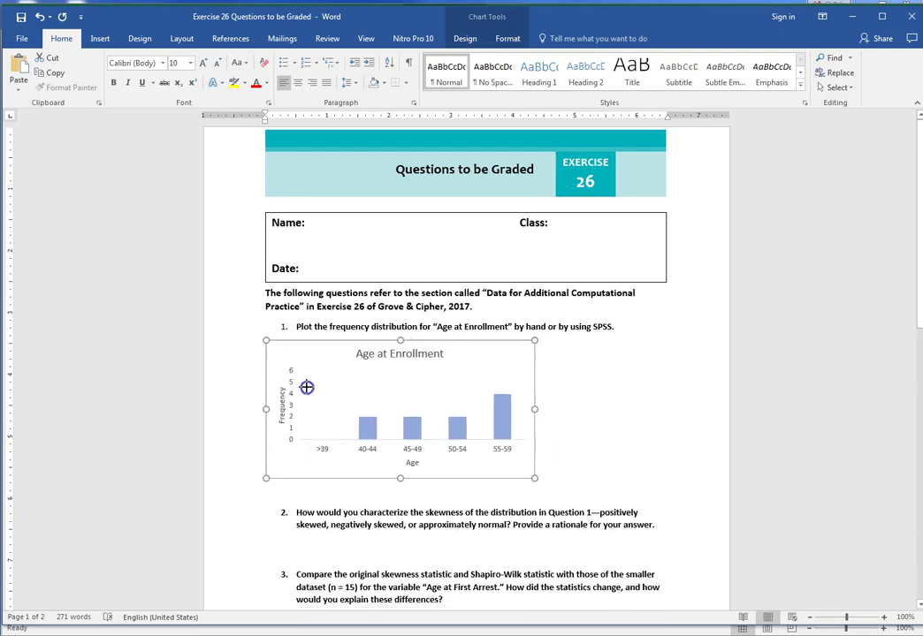
pyautogui.click(555, 472)
pyautogui.scroll(-2, 562, 486)
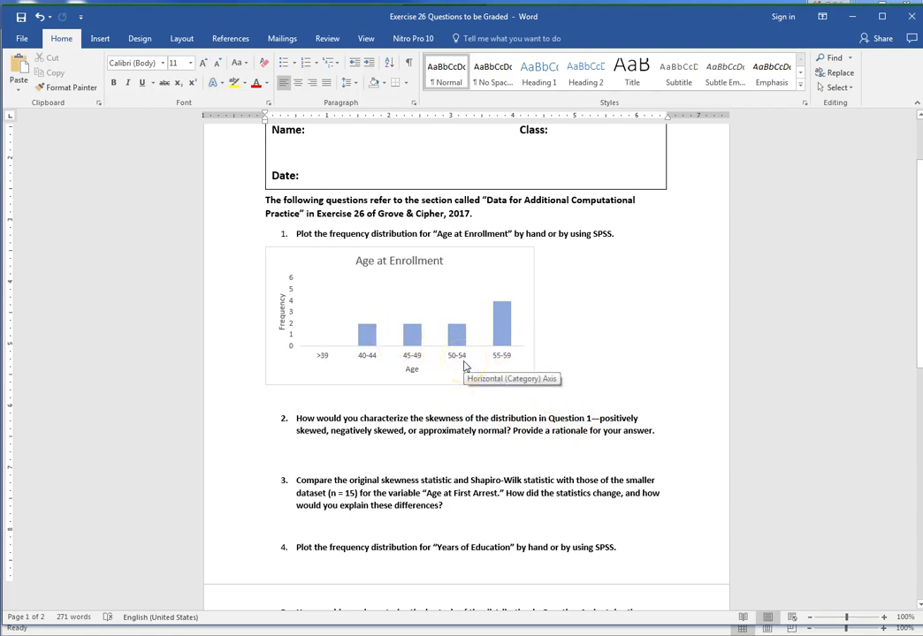
# Switch to the browser and view the Easy Histogram Maker page
pyautogui.click(410, 634)
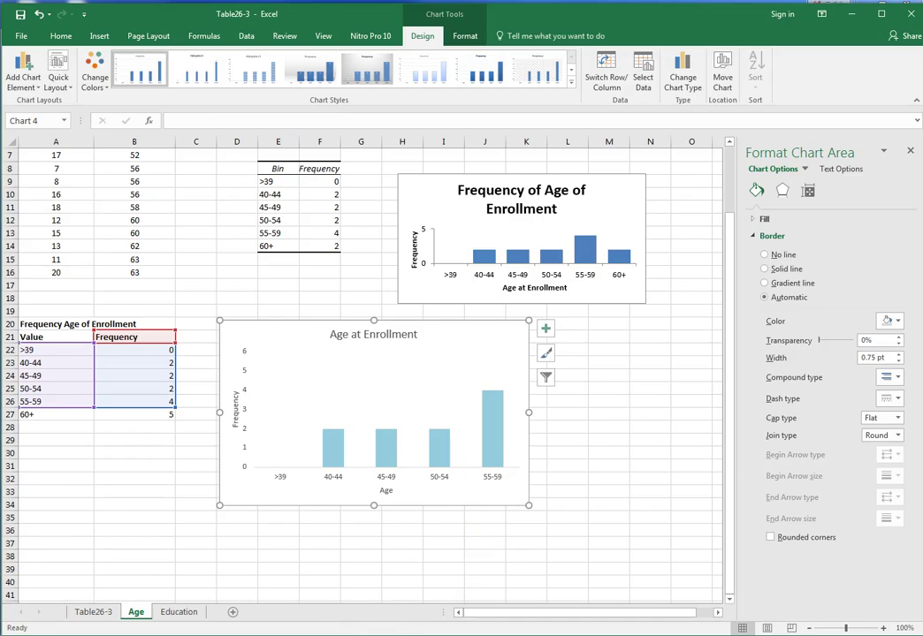
pyautogui.hotkey('alt', 'Tab')
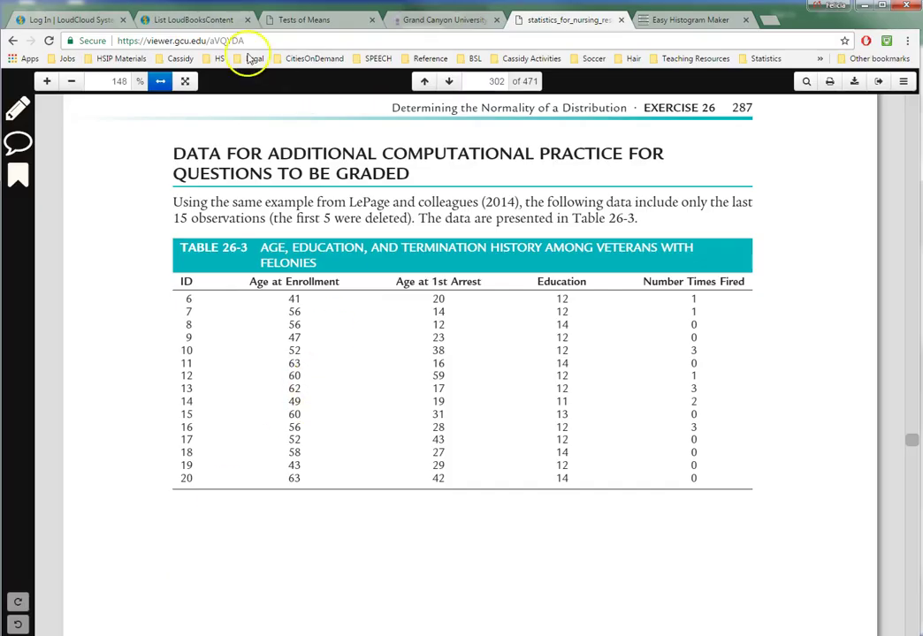
pyautogui.click(655, 21)
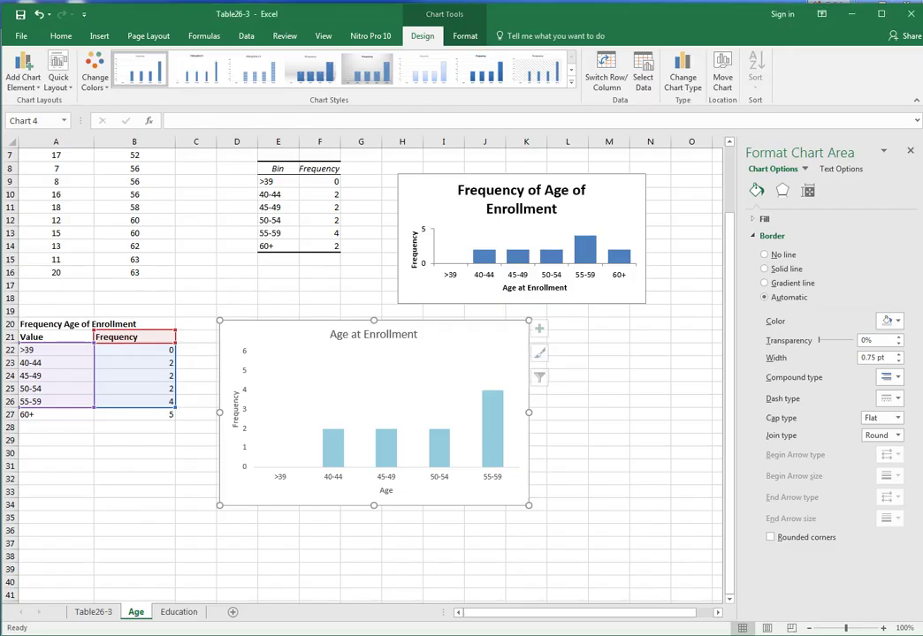
pyautogui.click(425, 530)
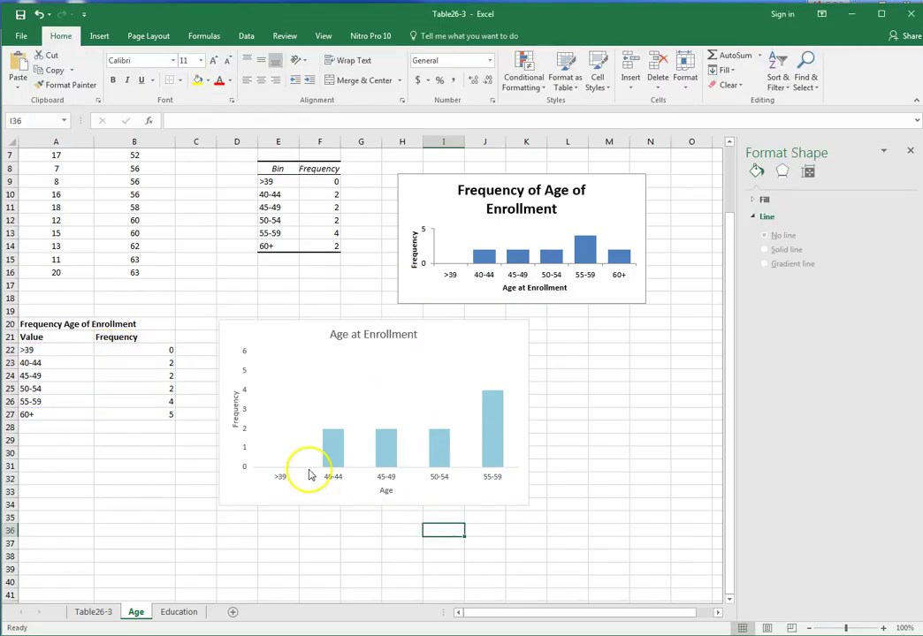
pyautogui.scroll(-1, 200, 498)
pyautogui.scroll(3, 192, 493)
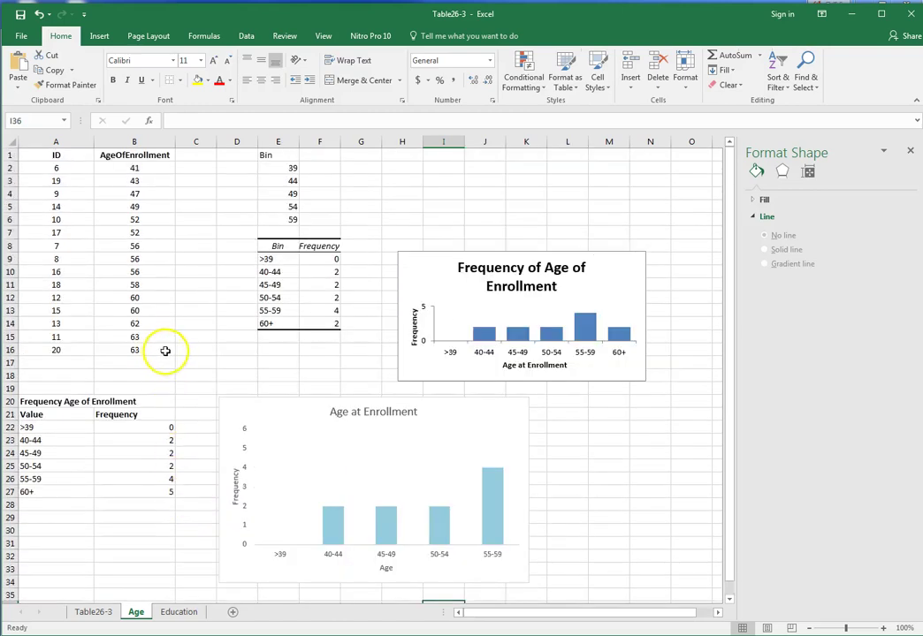
pyautogui.scroll(-2, 165, 351)
pyautogui.click(226, 539)
pyautogui.click(226, 531)
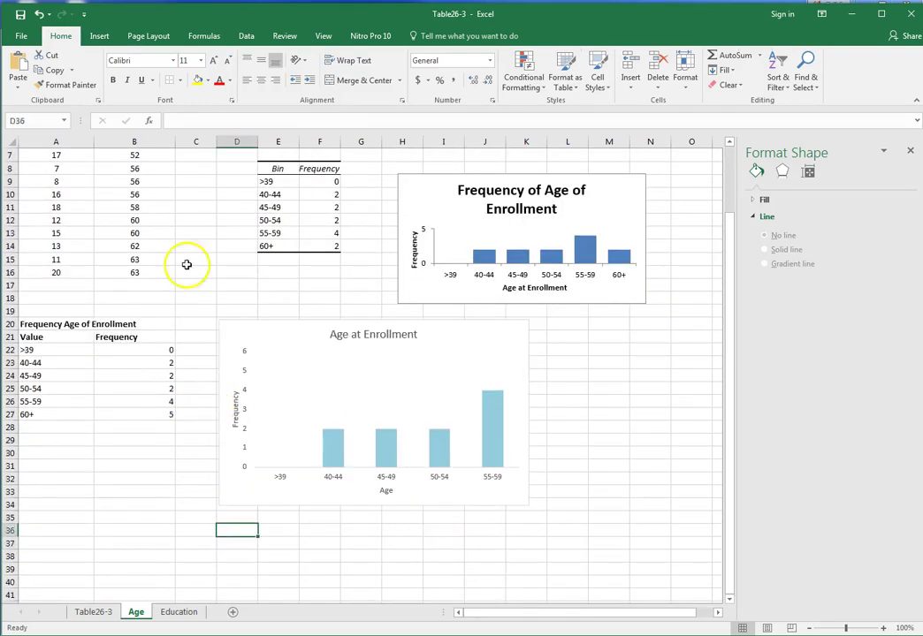
# Set up a Descriptive Statistics analysis on the AgeOfEnrollment data in B1:B16, grouped by columns with labels in the first row
pyautogui.click(246, 36)
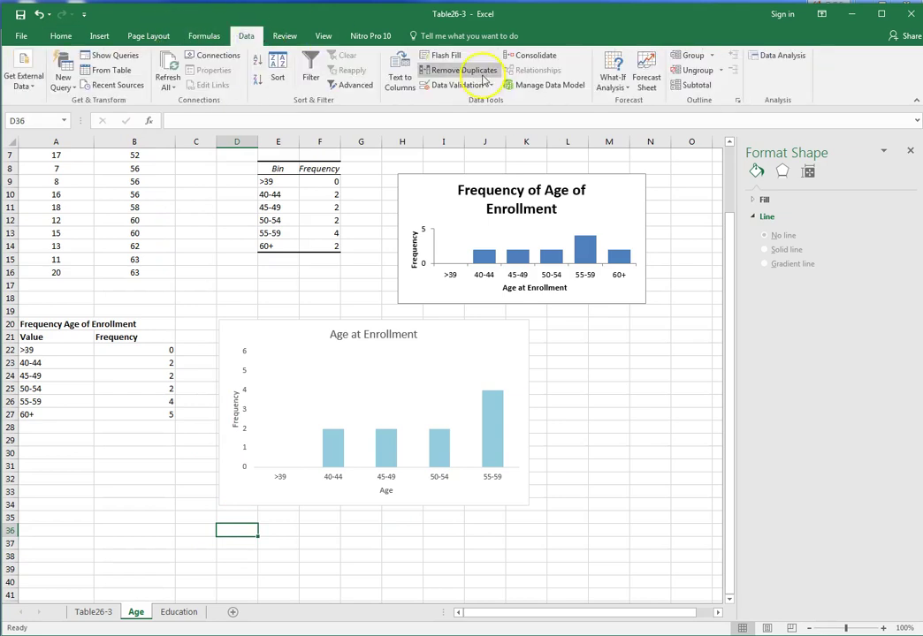
pyautogui.click(778, 56)
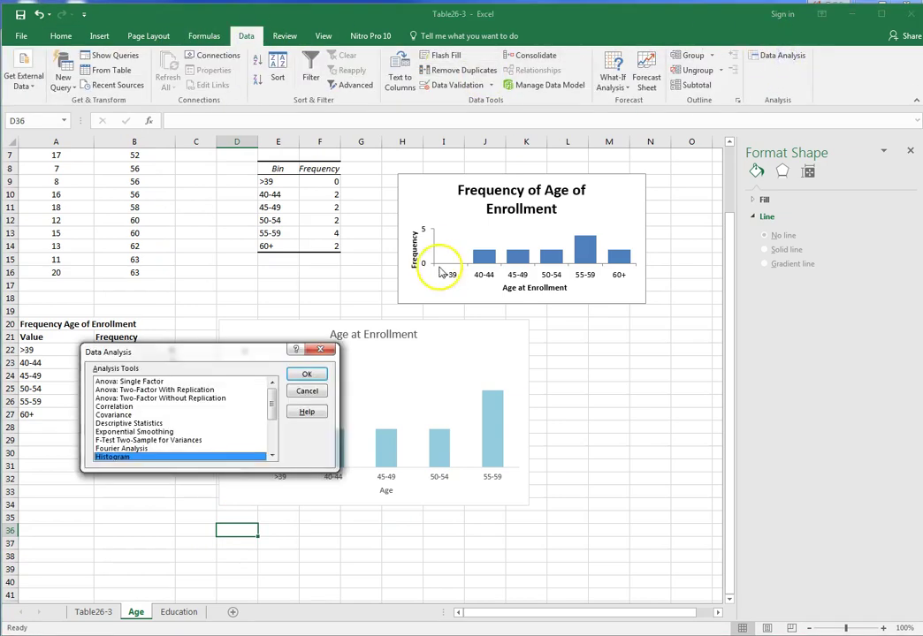
pyautogui.click(148, 425)
pyautogui.click(306, 376)
pyautogui.click(257, 327)
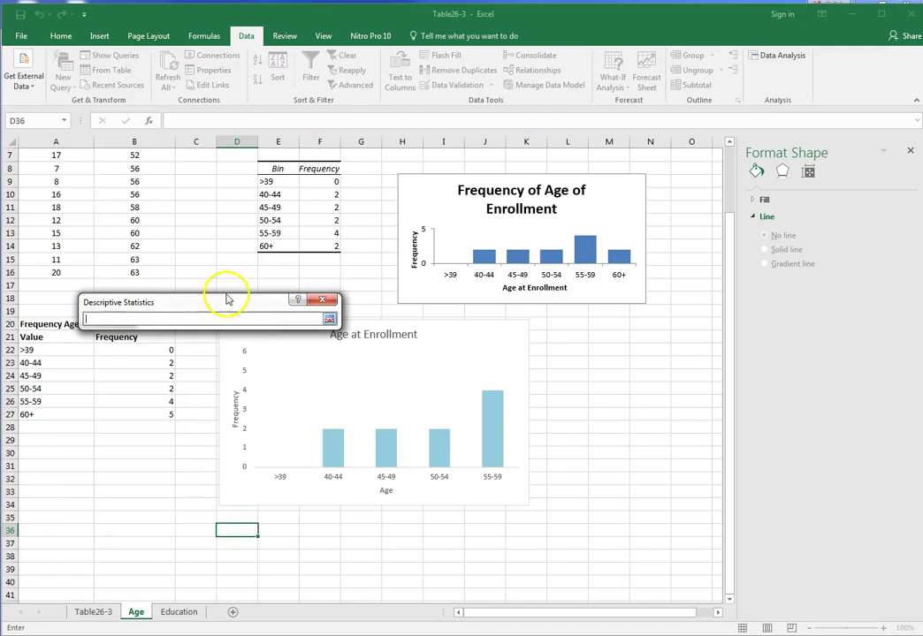
pyautogui.scroll(2, 216, 310)
pyautogui.click(146, 155)
pyautogui.moveTo(146, 155); pyautogui.dragTo(146, 351)
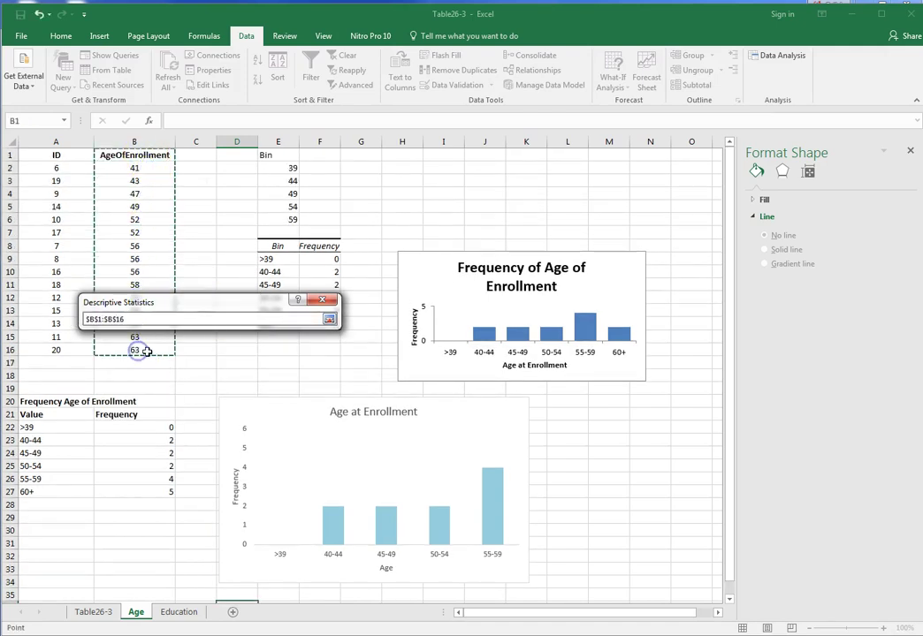
pyautogui.press('Return')
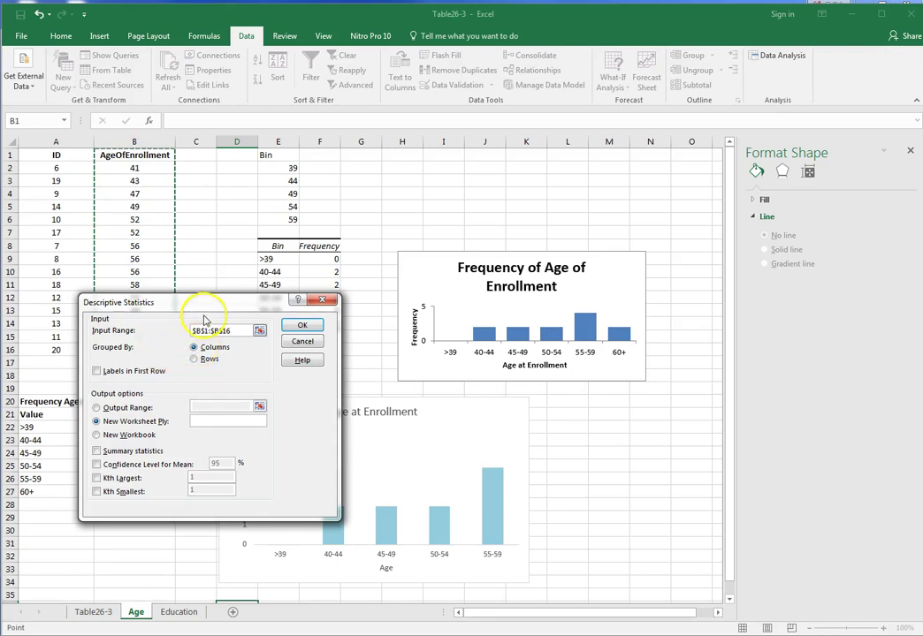
pyautogui.click(97, 371)
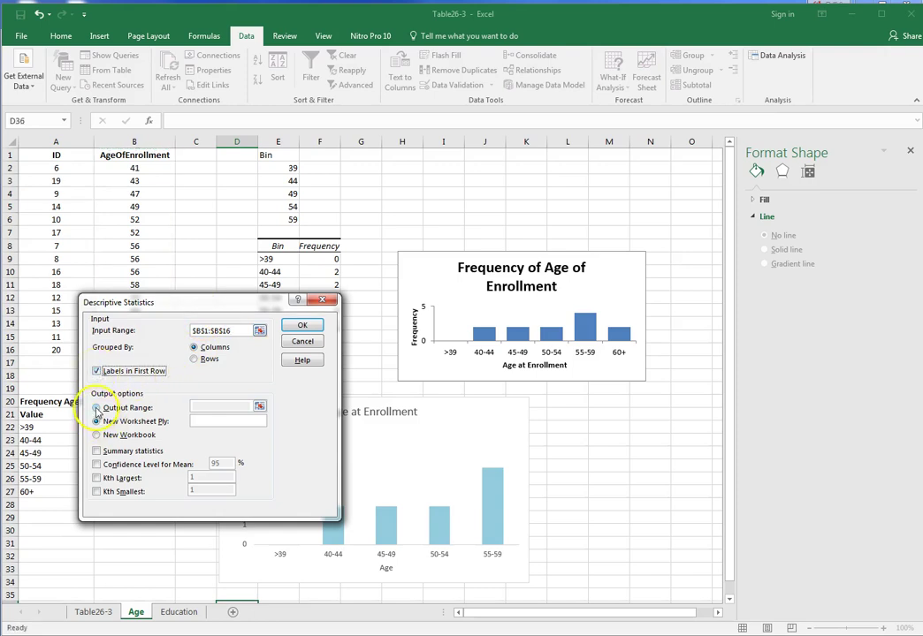
# Output the summary statistics to cell D36 of the Age sheet and run the Descriptive Statistics analysis
pyautogui.click(97, 408)
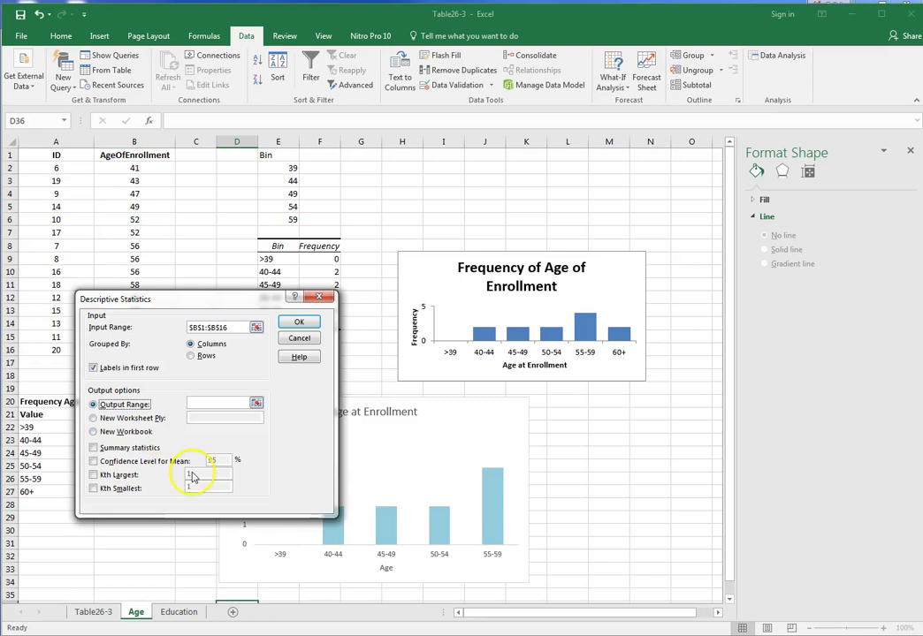
pyautogui.click(256, 403)
pyautogui.scroll(-3, 205, 478)
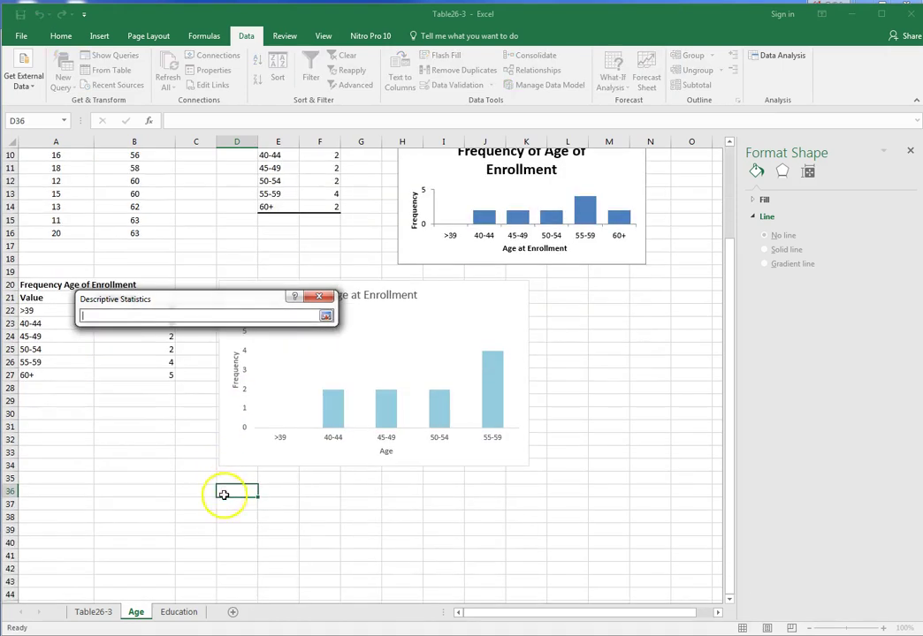
pyautogui.click(230, 492)
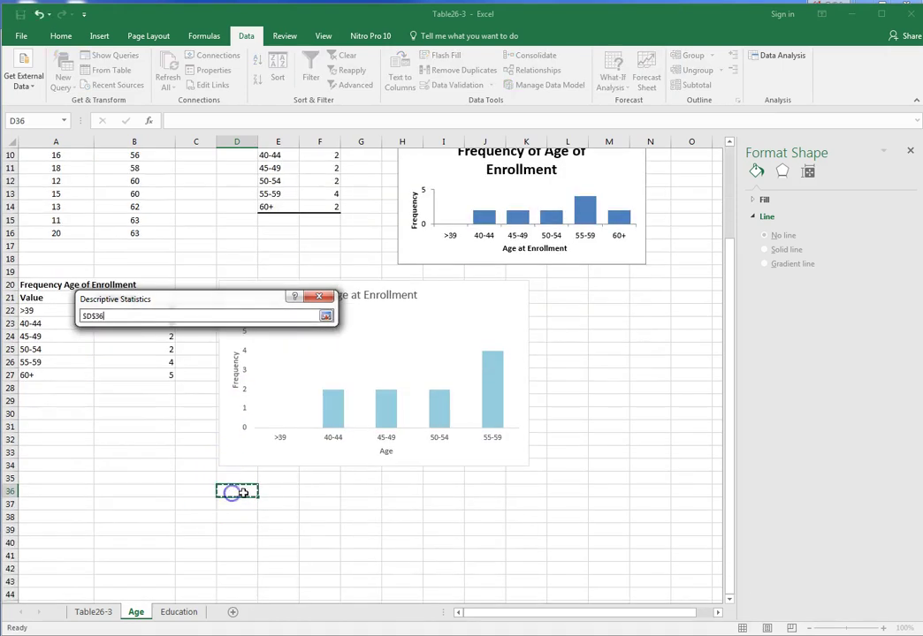
pyautogui.press('Return')
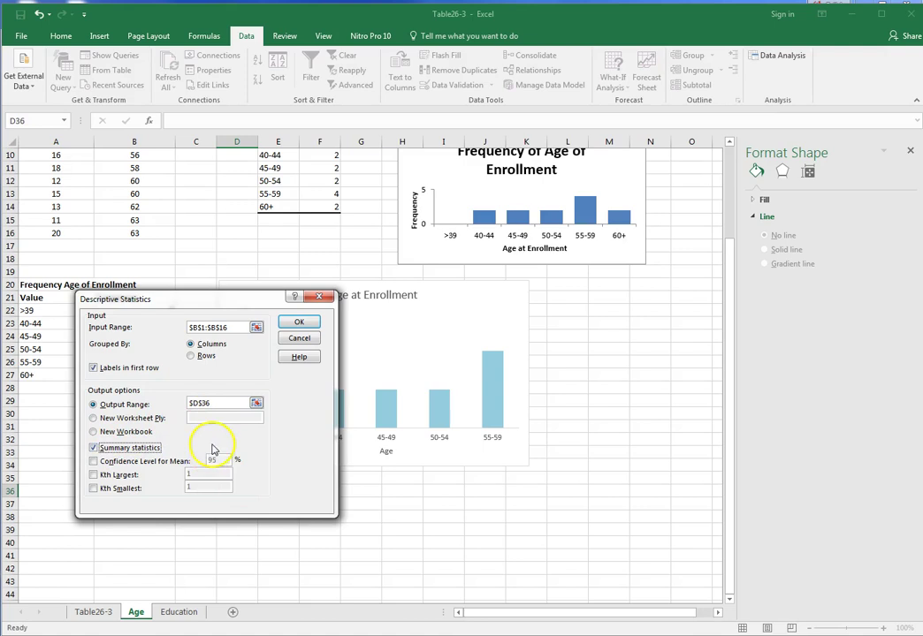
pyautogui.click(301, 325)
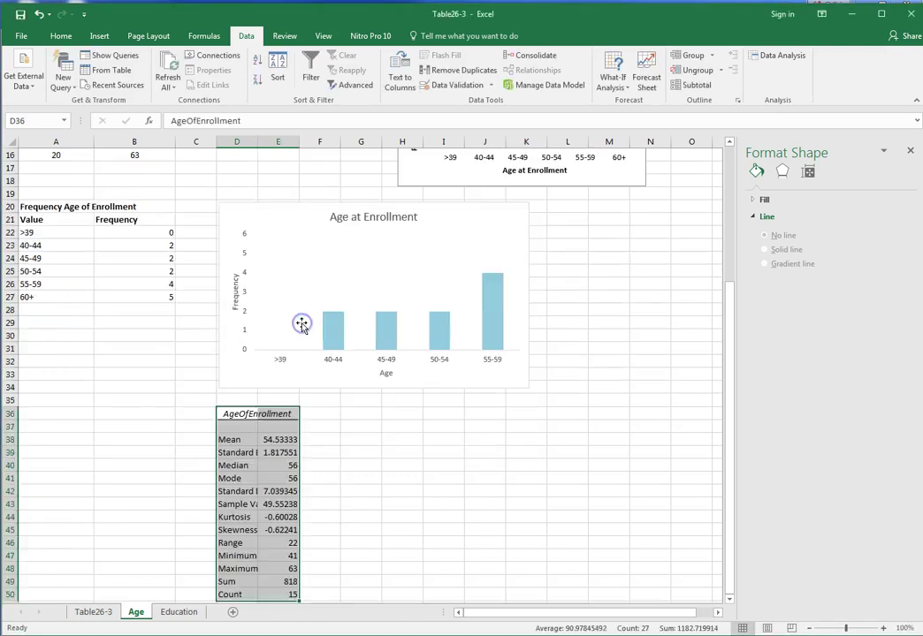
# Widen columns D and E so the statistic names and values in the AgeOfEnrollment table are fully readable
pyautogui.scroll(-1, 318, 451)
pyautogui.moveTo(256, 142); pyautogui.dragTo(379, 142)
pyautogui.click(403, 412)
# Examine the AgeOfEnrollment mean, median, mode, standard deviation, sample variance, kurtosis and skewness
pyautogui.click(298, 366)
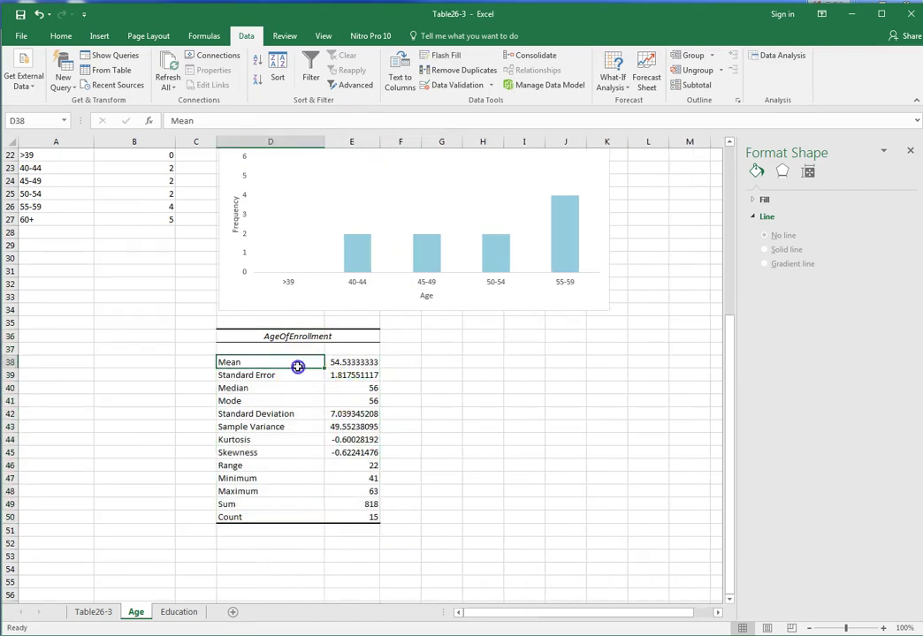
pyautogui.click(298, 388)
pyautogui.click(298, 402)
pyautogui.click(298, 415)
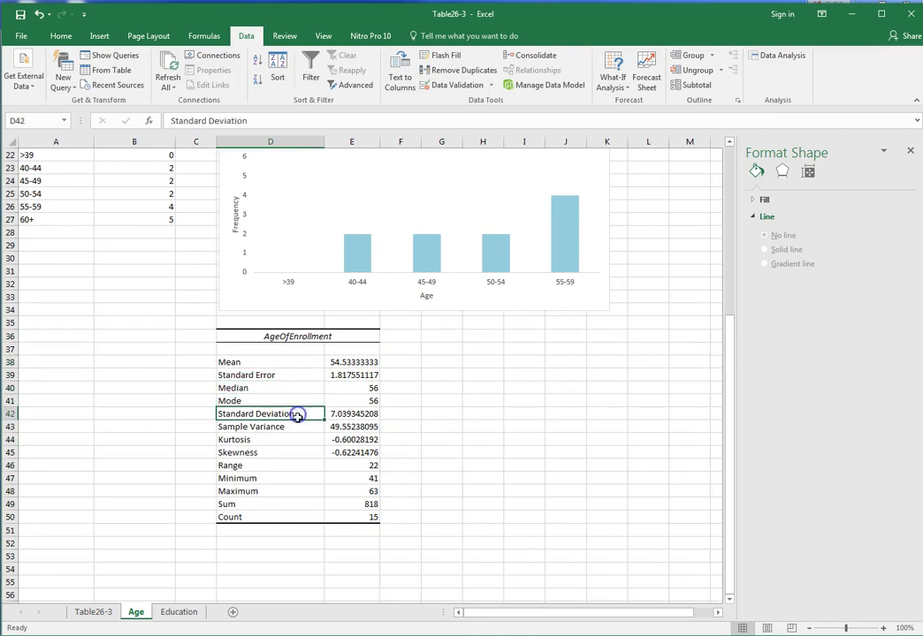
pyautogui.click(255, 426)
pyautogui.click(256, 441)
pyautogui.click(256, 455)
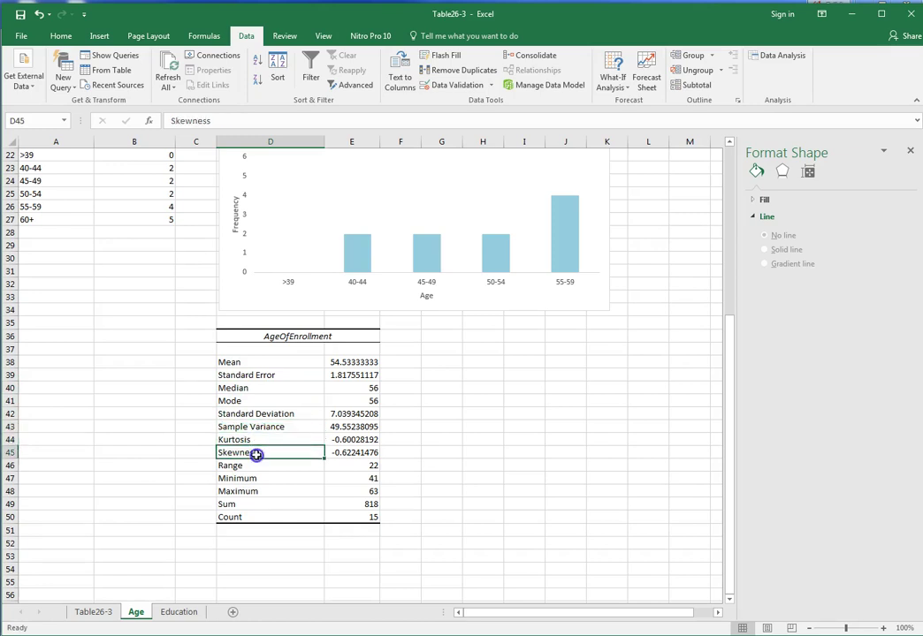
pyautogui.click(293, 413)
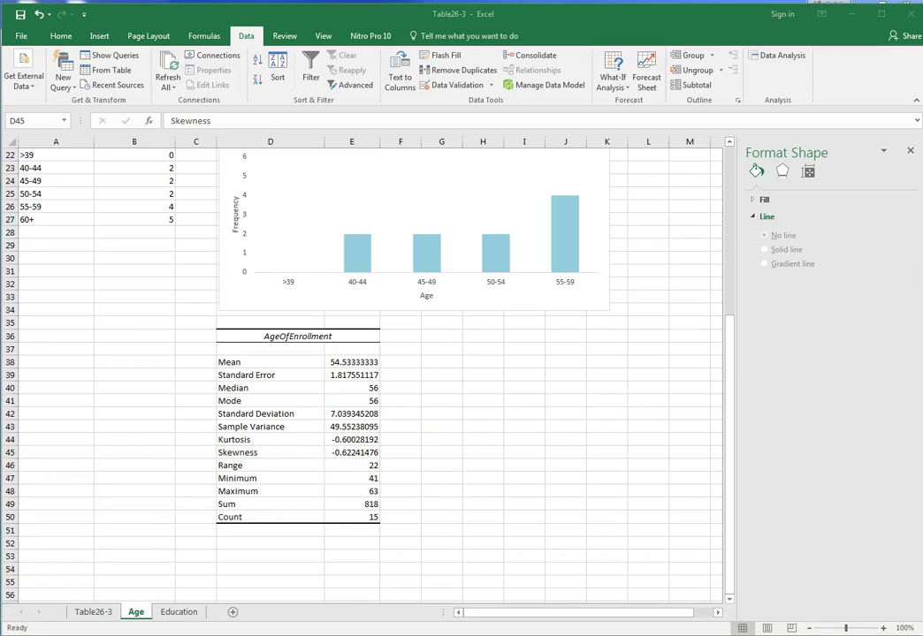
# Switch to the Biostats_data distribution presentation in PowerPoint and review the Normal Distribution and Distribution of Data slides
pyautogui.moveTo(701, 95); pyautogui.dragTo(319, 55)
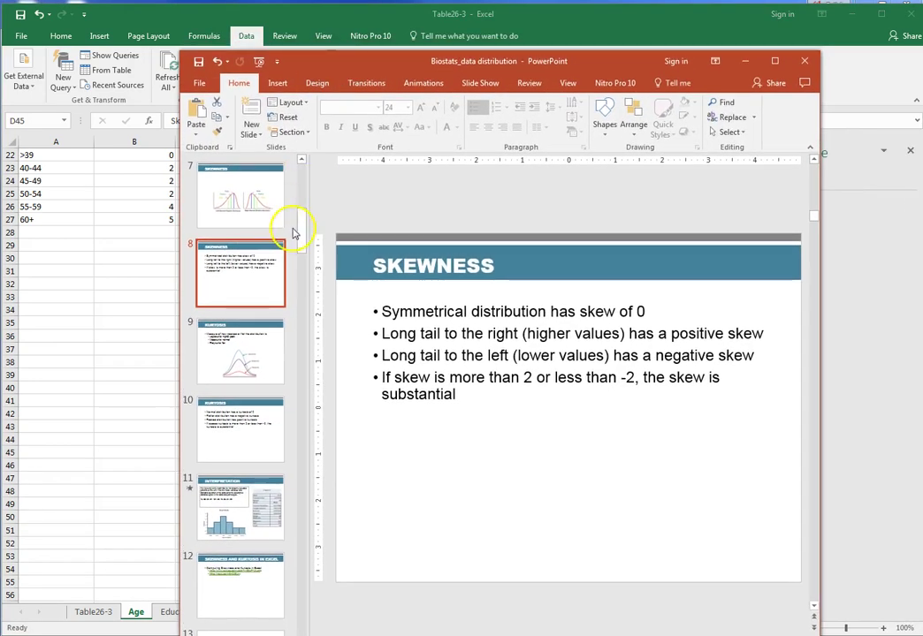
pyautogui.scroll(5, 303, 193)
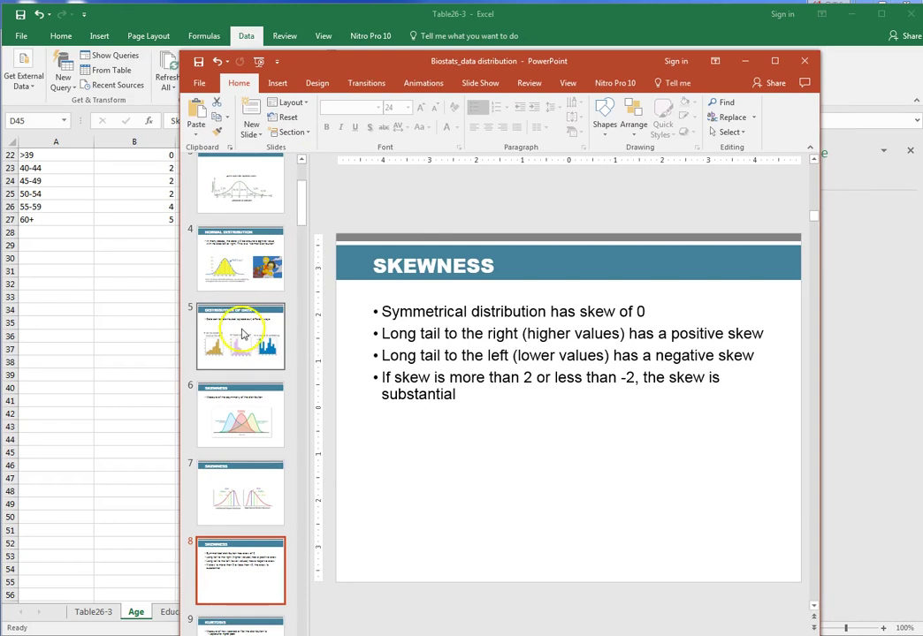
pyautogui.click(237, 282)
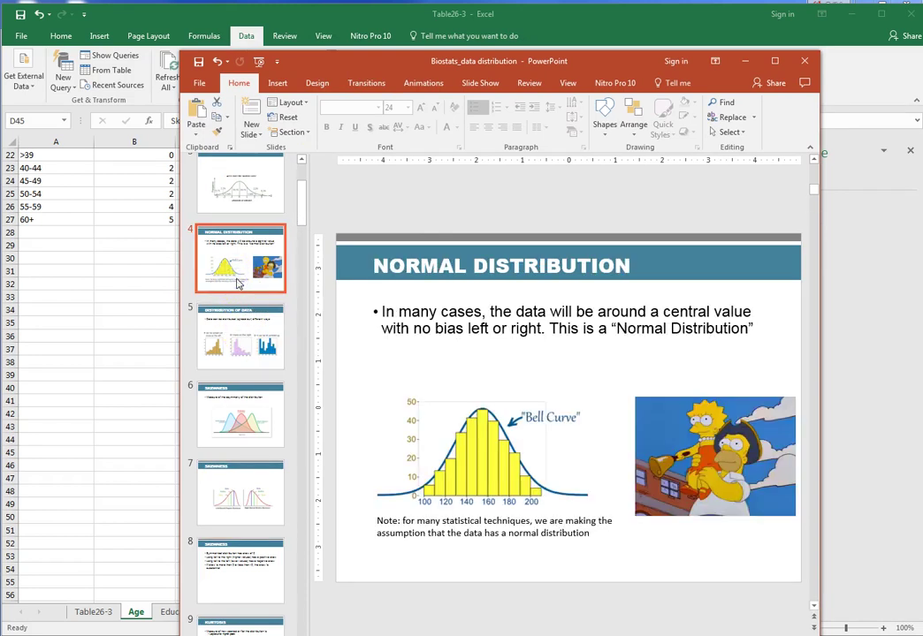
pyautogui.click(232, 338)
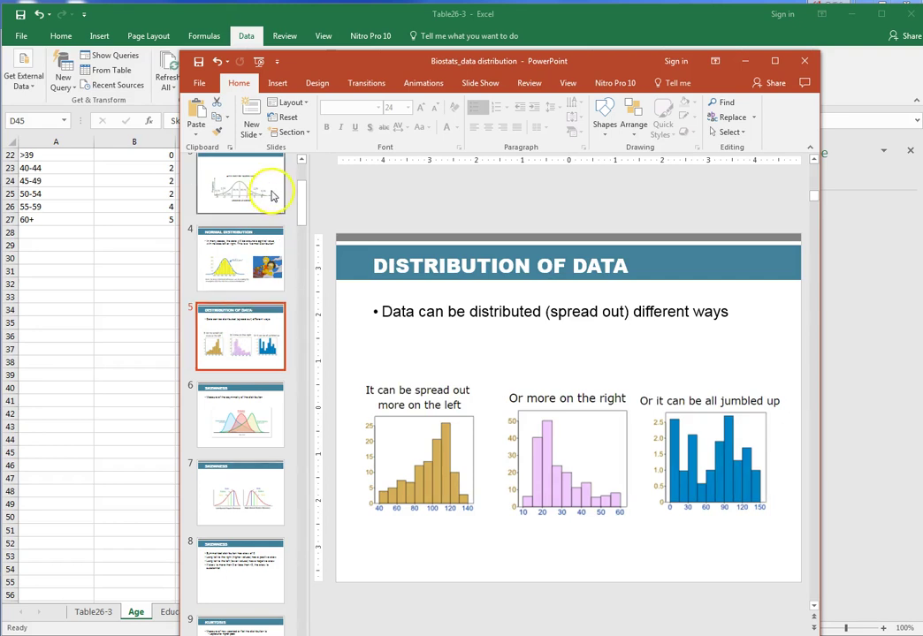
# Return to Excel and compare the shape of the Age at Enrollment chart with the skewness and kurtosis in the AgeOfEnrollment table
pyautogui.click(138, 289)
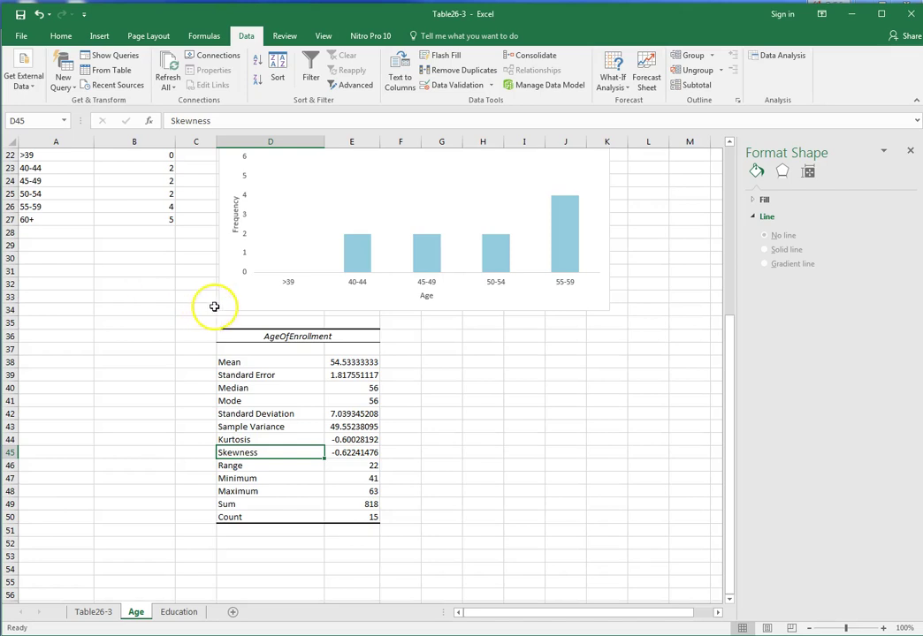
pyautogui.scroll(2, 346, 294)
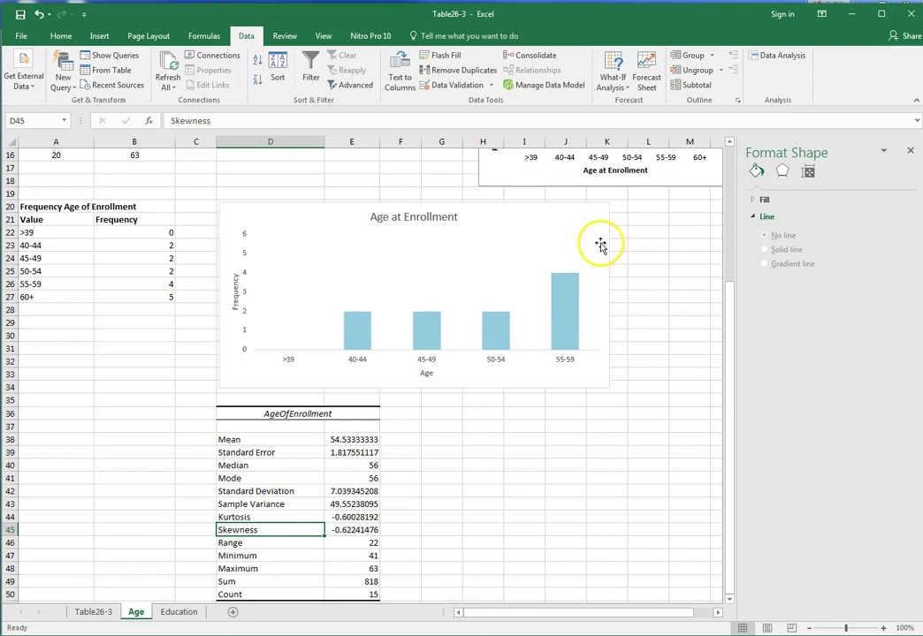
pyautogui.scroll(-1, 457, 432)
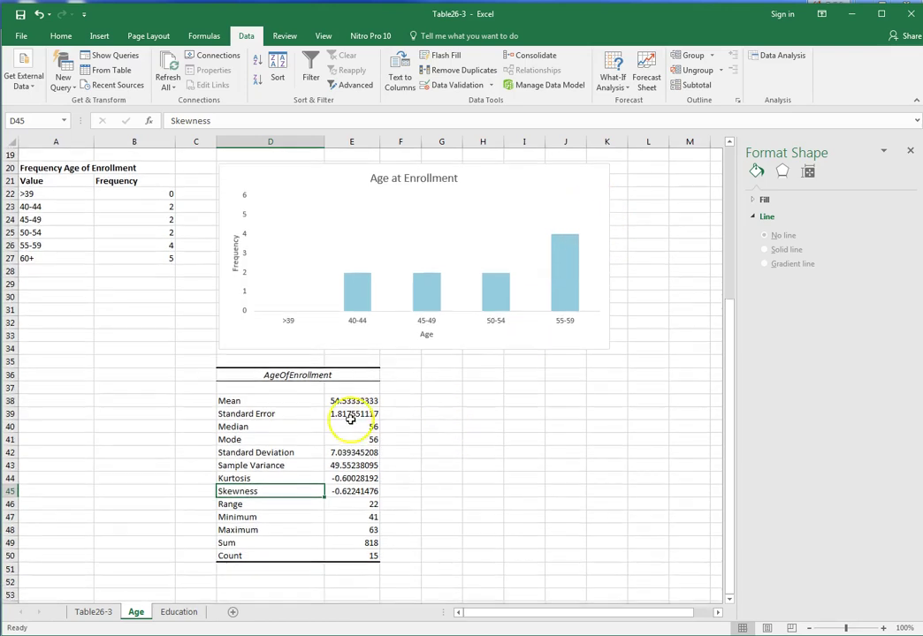
pyautogui.click(345, 478)
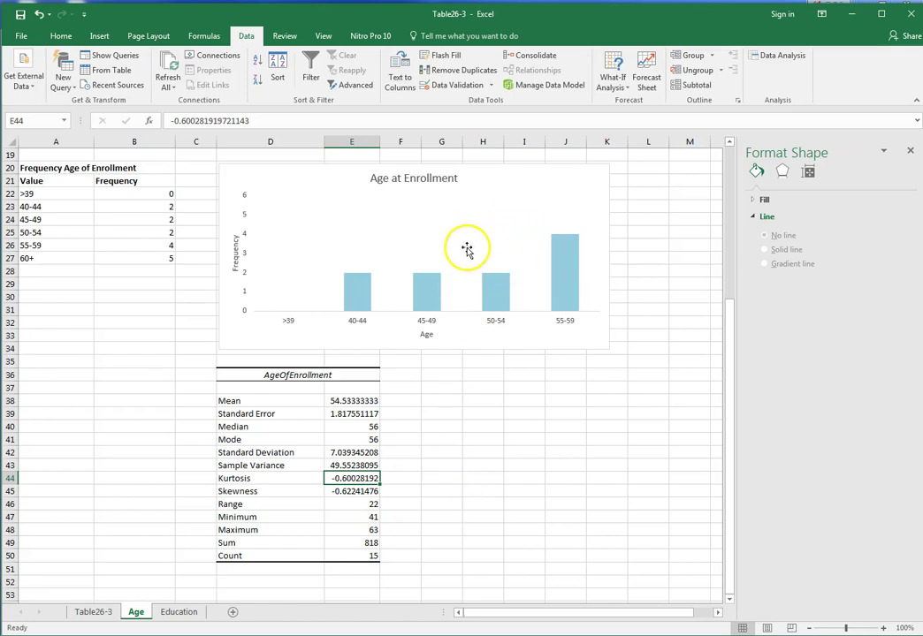
pyautogui.click(249, 289)
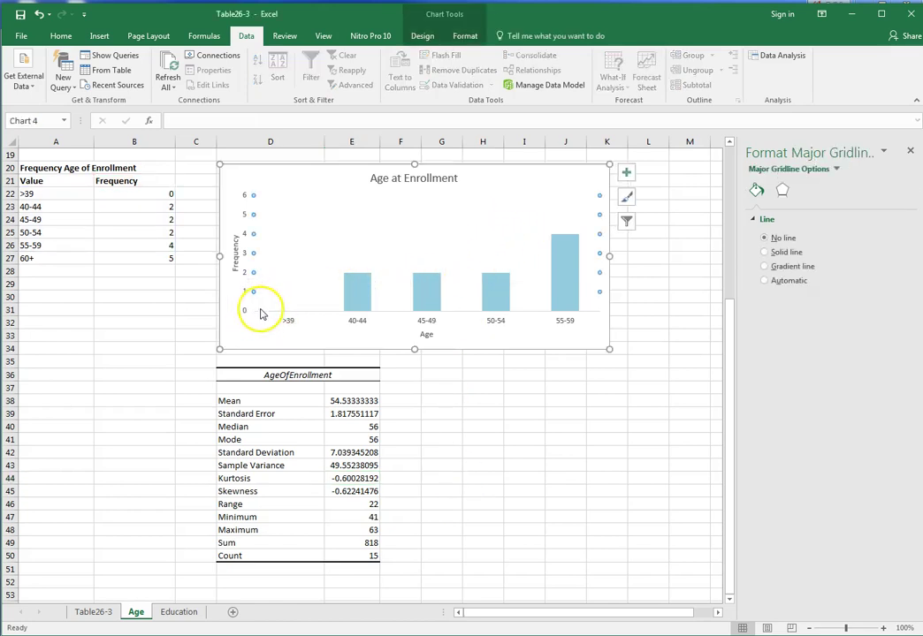
pyautogui.click(511, 415)
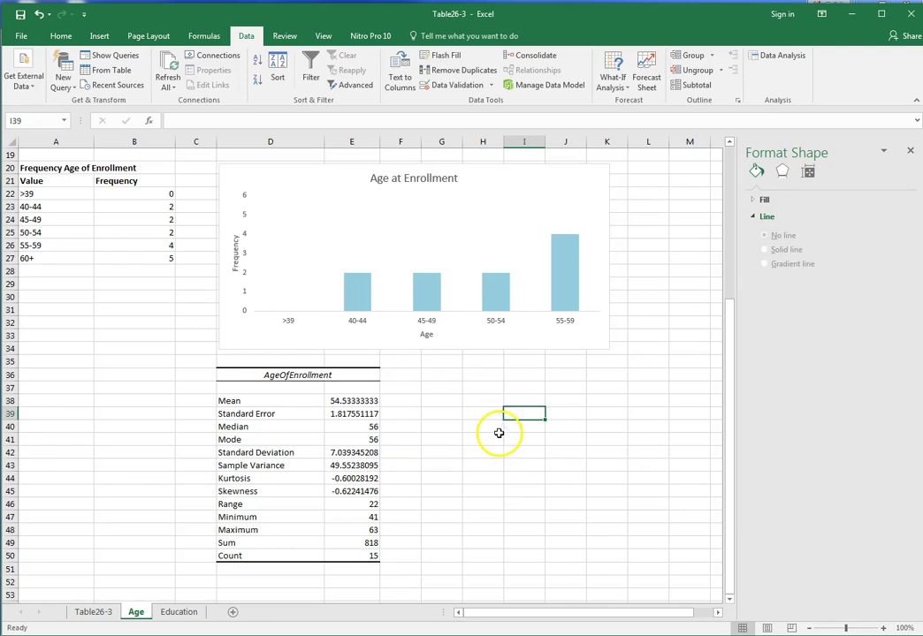
# Review the skewness and kurtosis interpretation rules in the PowerPoint slides and check them against the AgeOfEnrollment statistics in Excel
pyautogui.hotkey('alt', 'Tab')
pyautogui.click(244, 560)
pyautogui.scroll(-1, 248, 561)
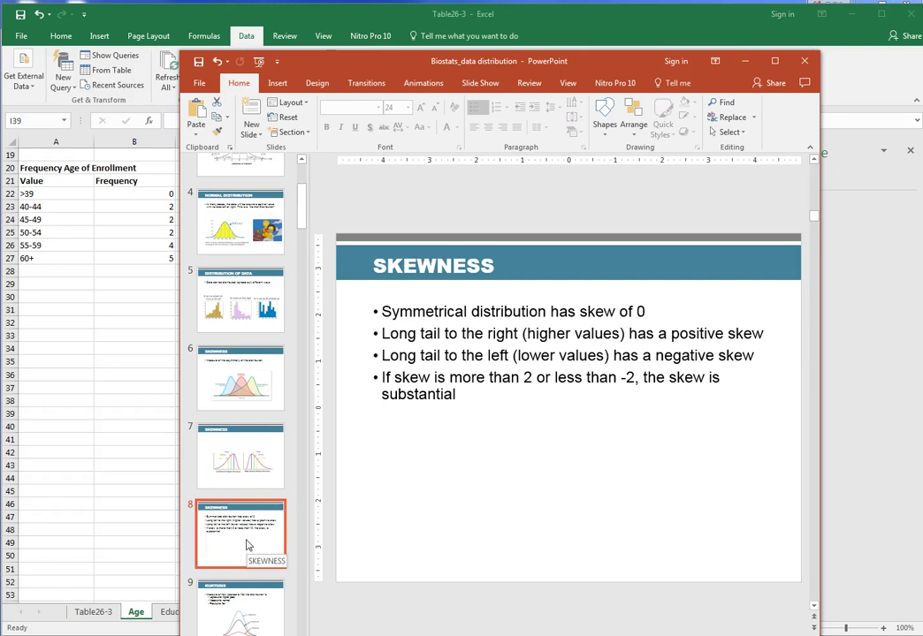
pyautogui.scroll(-6, 245, 530)
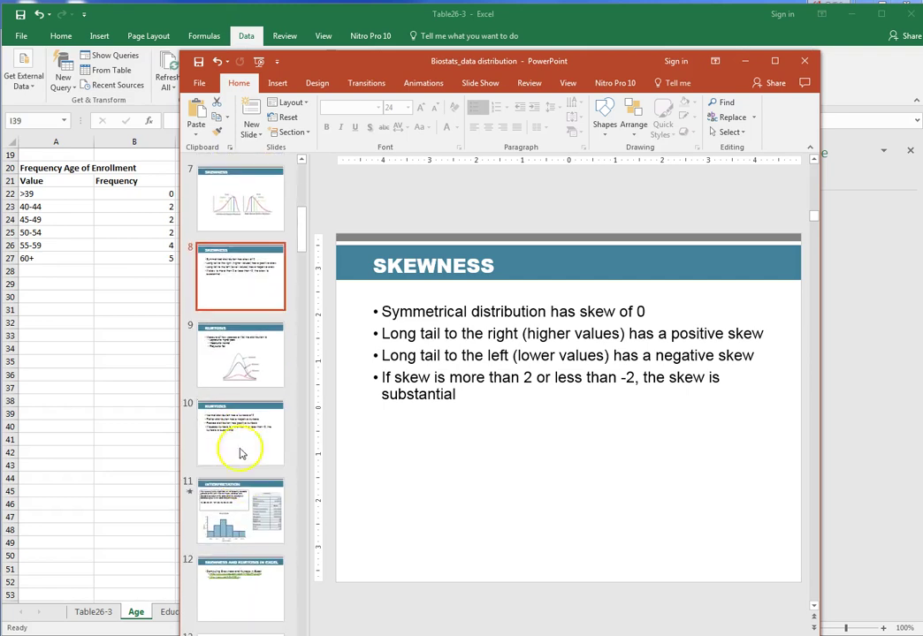
pyautogui.click(244, 440)
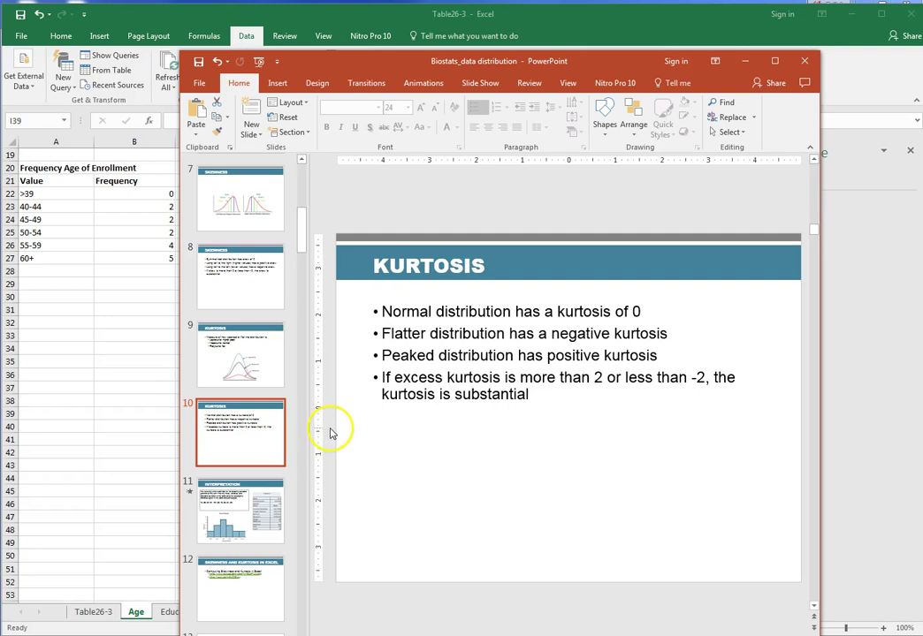
pyautogui.click(133, 438)
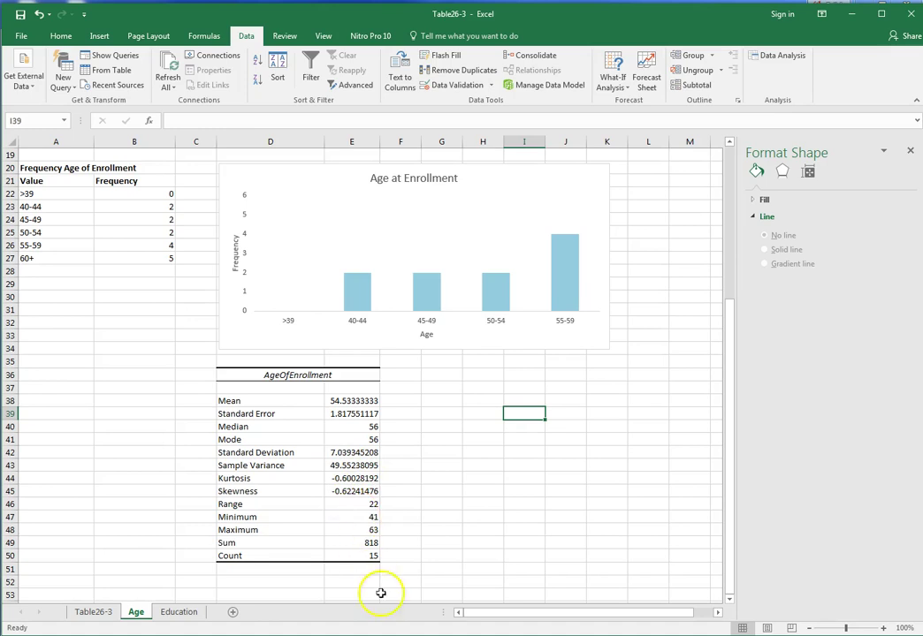
# Switch to the Exercise 26 document in Word and read through questions 2 to 10
pyautogui.hotkey('alt', 'Tab')
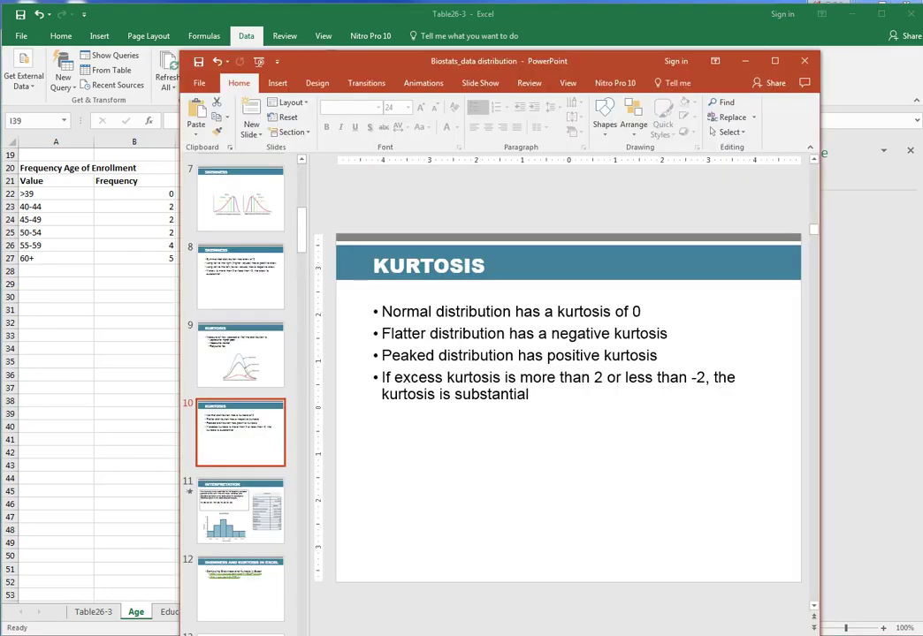
pyautogui.hotkey('alt', 'Tab')
pyautogui.scroll(-1, 443, 500)
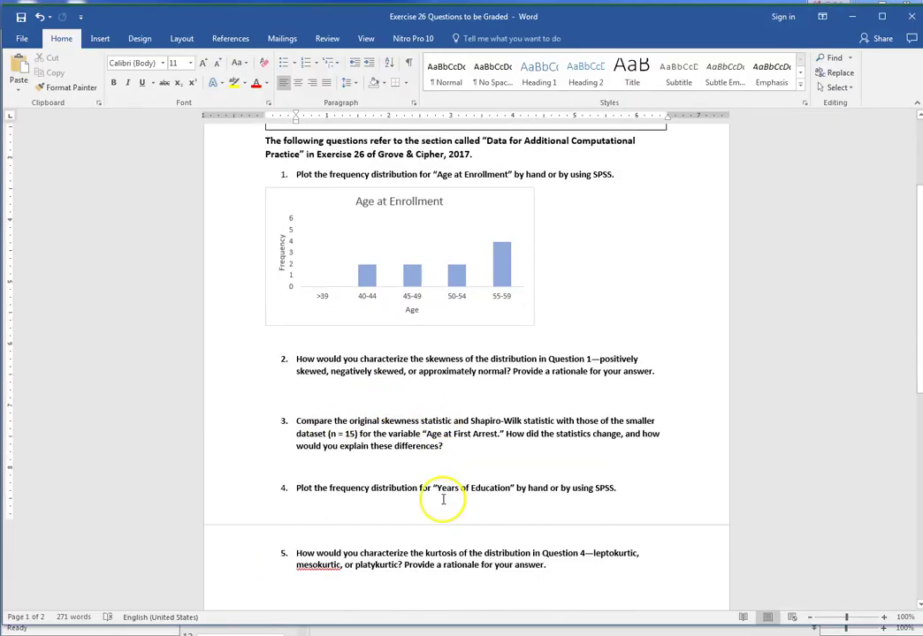
pyautogui.scroll(-2, 443, 500)
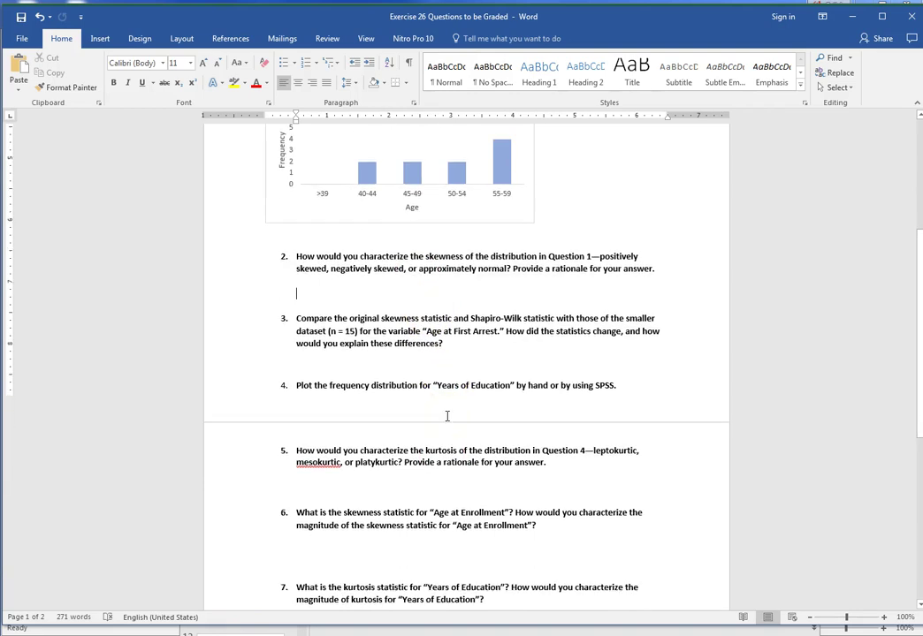
pyautogui.scroll(-1, 447, 416)
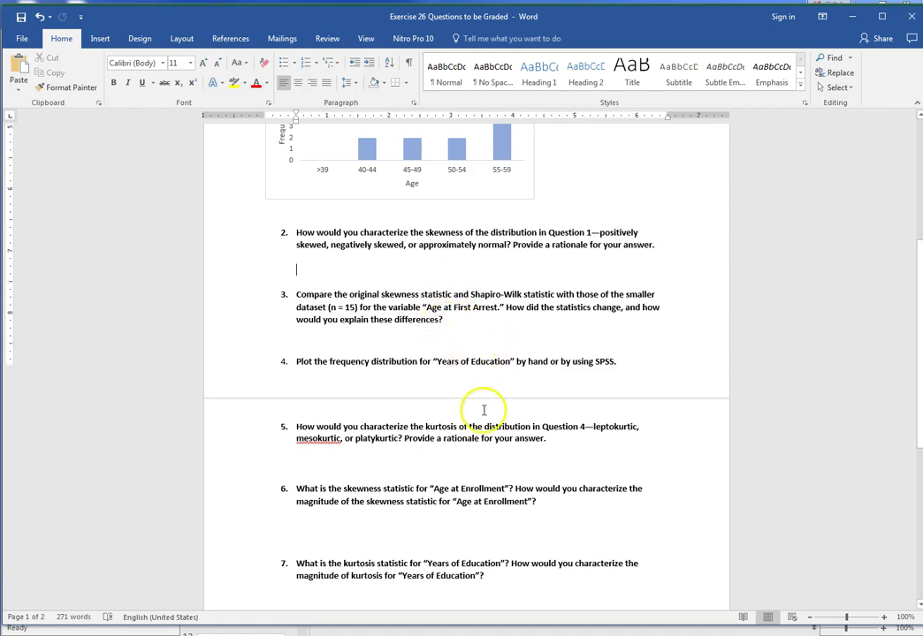
pyautogui.scroll(-2, 483, 404)
pyautogui.scroll(-2, 483, 404)
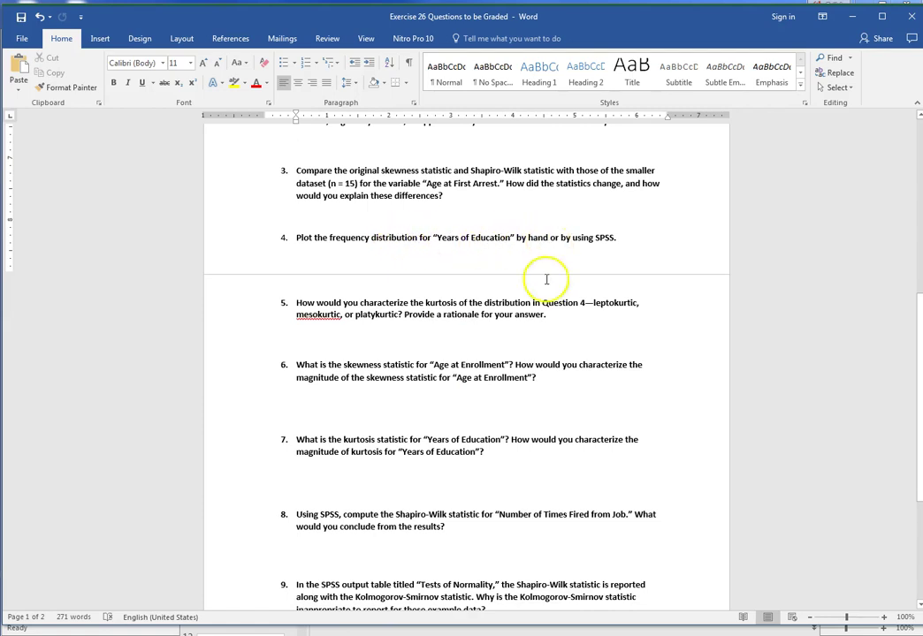
pyautogui.scroll(-3, 546, 365)
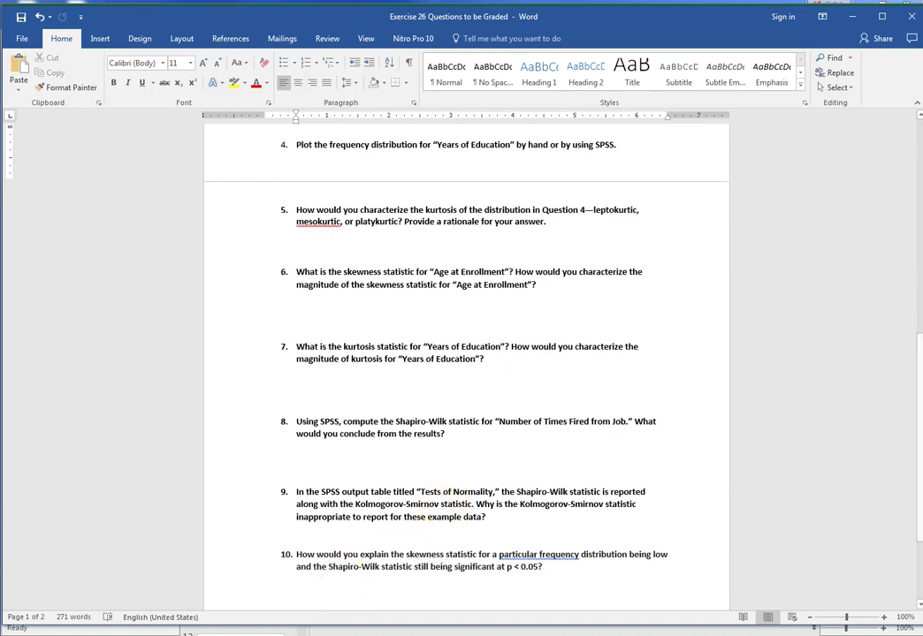
# Switch back to the Table26-3 workbook in Excel and open the Education sheet
pyautogui.click(315, 631)
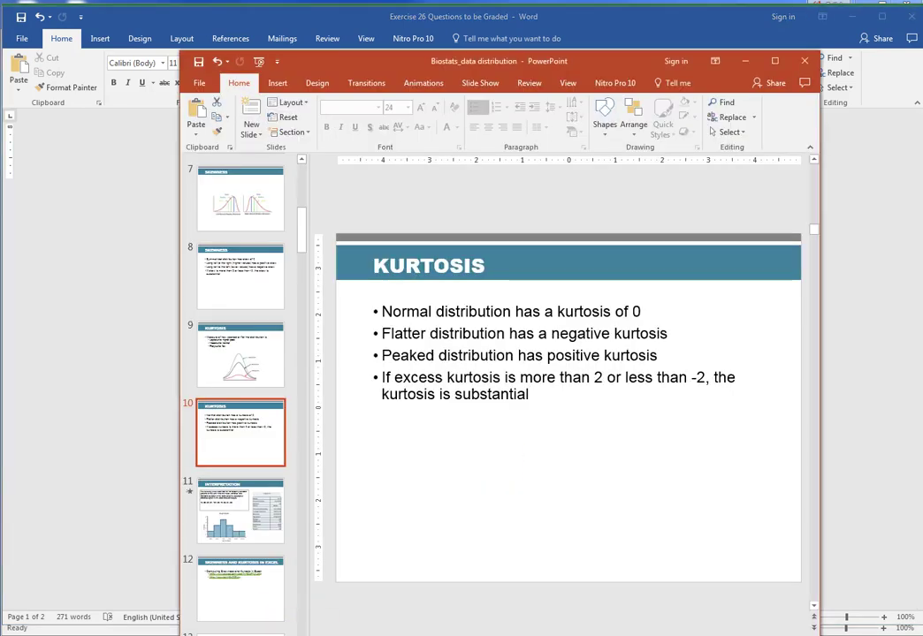
pyautogui.click(282, 631)
pyautogui.click(179, 611)
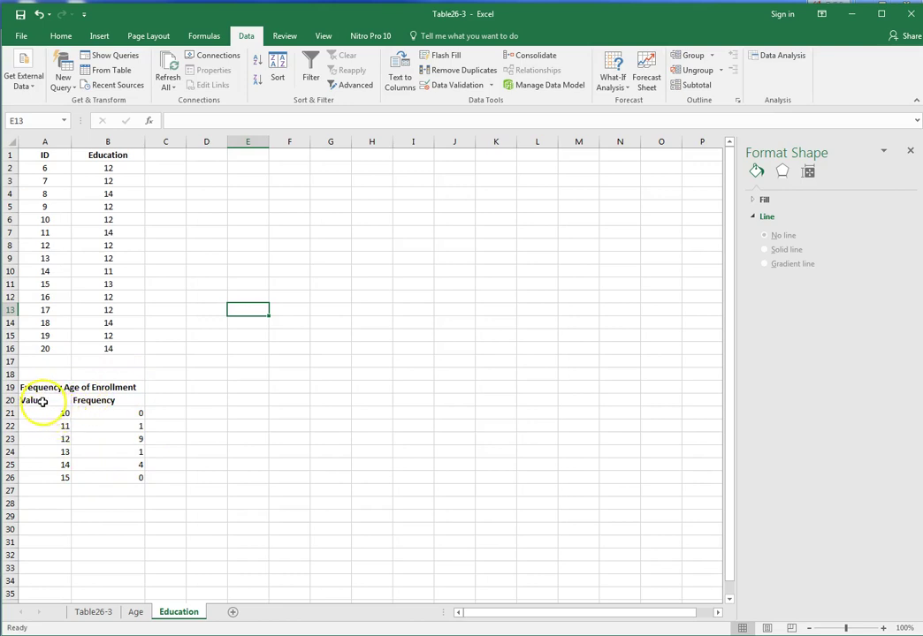
# Try out a clustered column chart of Frequency by Value built from A20:B24, and delete it from the sheet
pyautogui.moveTo(42, 400); pyautogui.dragTo(120, 465)
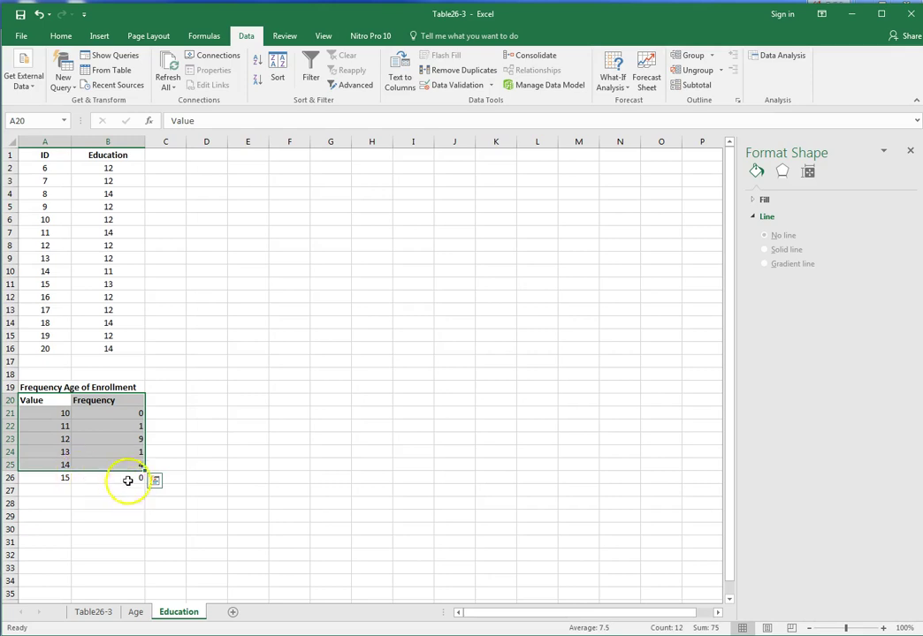
pyautogui.click(88, 460)
pyautogui.moveTo(42, 400); pyautogui.dragTo(127, 455)
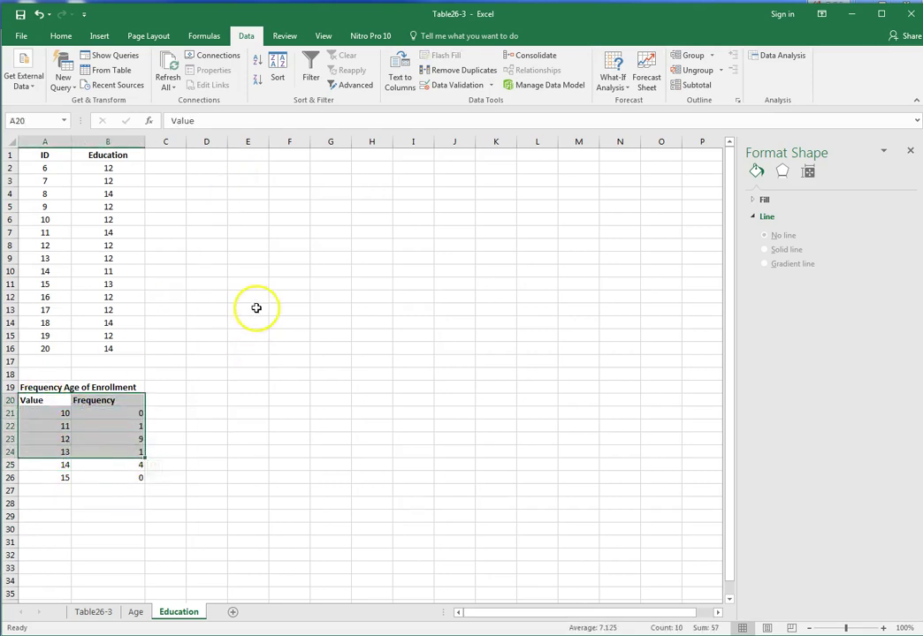
pyautogui.click(100, 36)
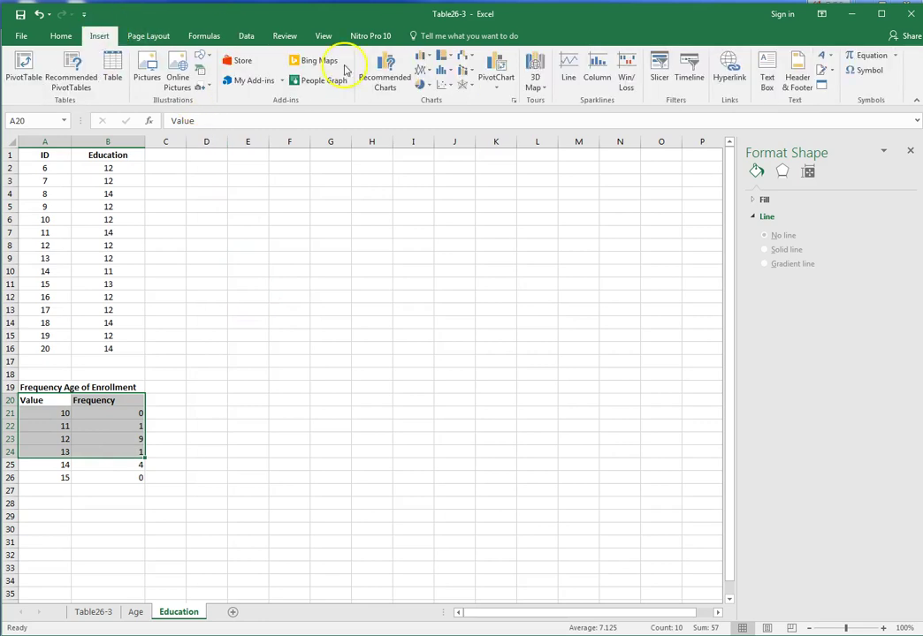
pyautogui.click(514, 101)
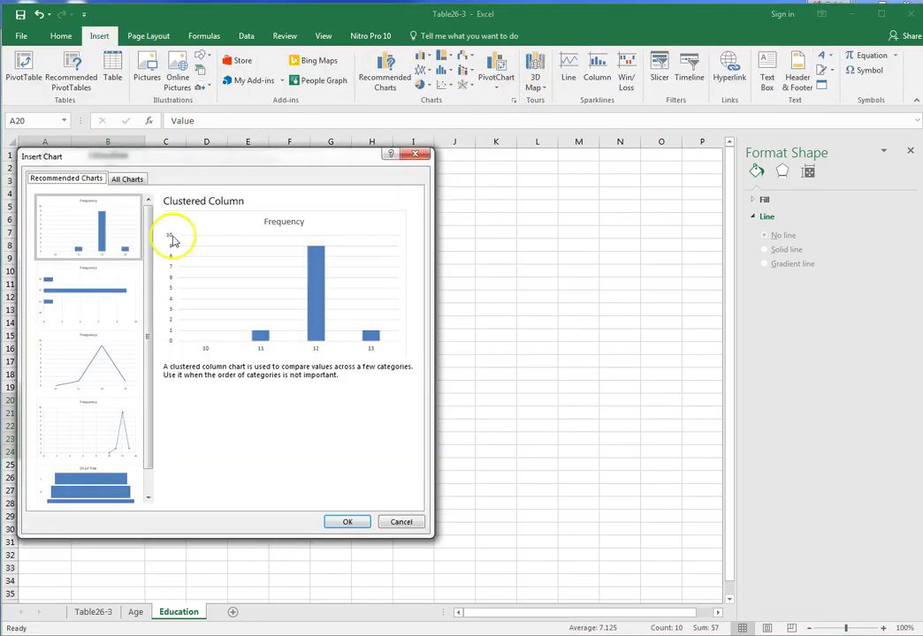
pyautogui.click(125, 179)
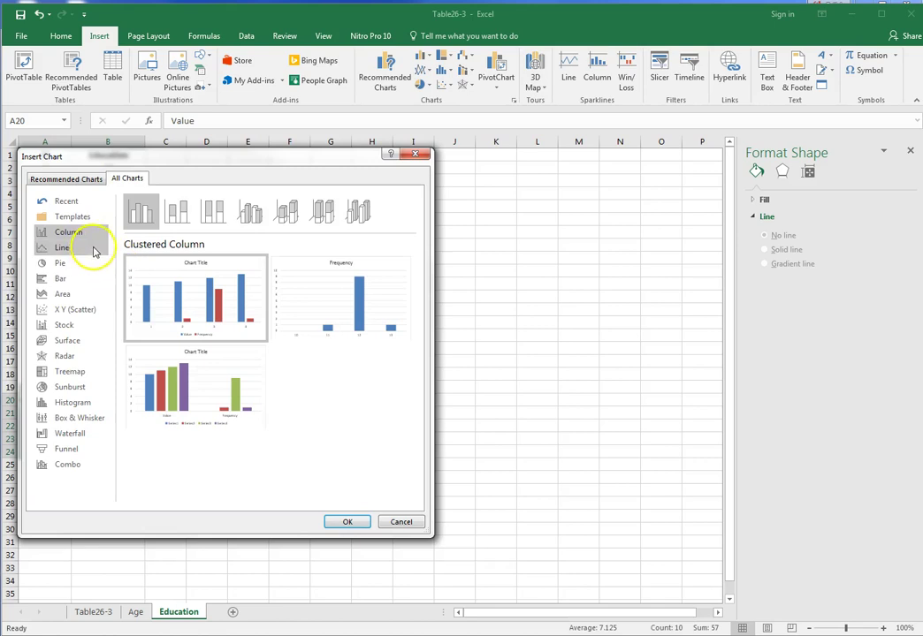
pyautogui.moveTo(173, 291)
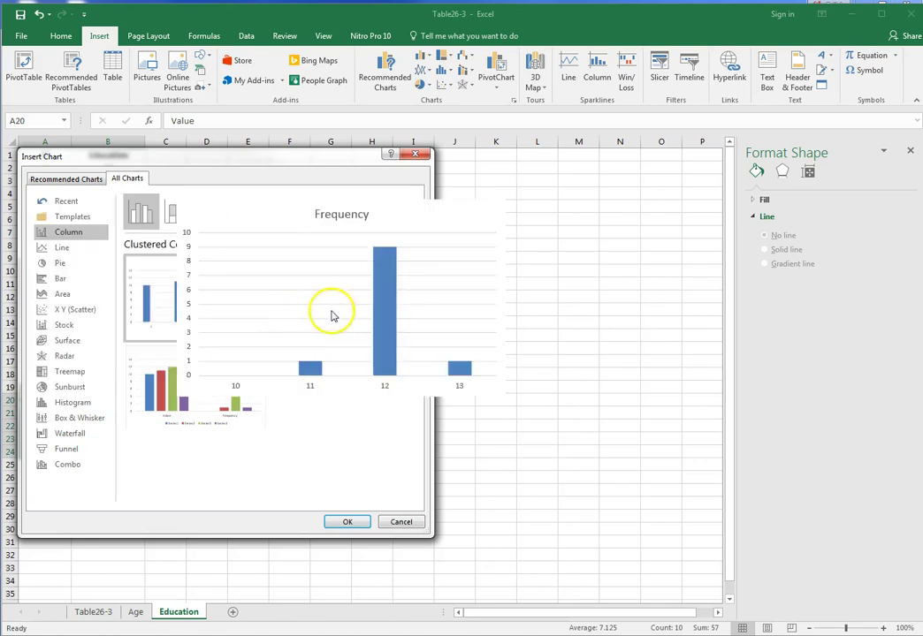
pyautogui.click(357, 308)
pyautogui.click(352, 317)
pyautogui.click(348, 522)
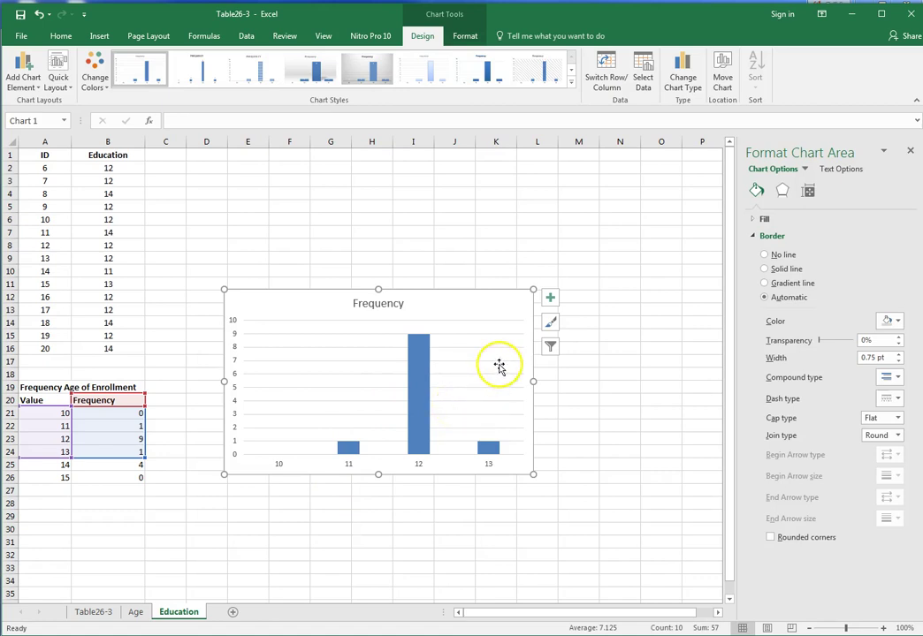
pyautogui.rightClick(456, 306)
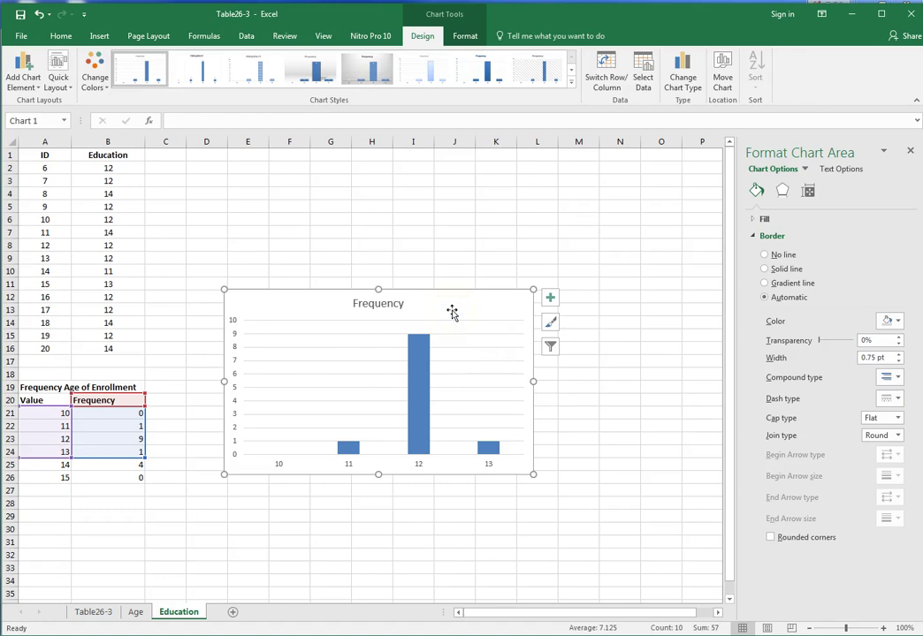
pyautogui.press('Delete')
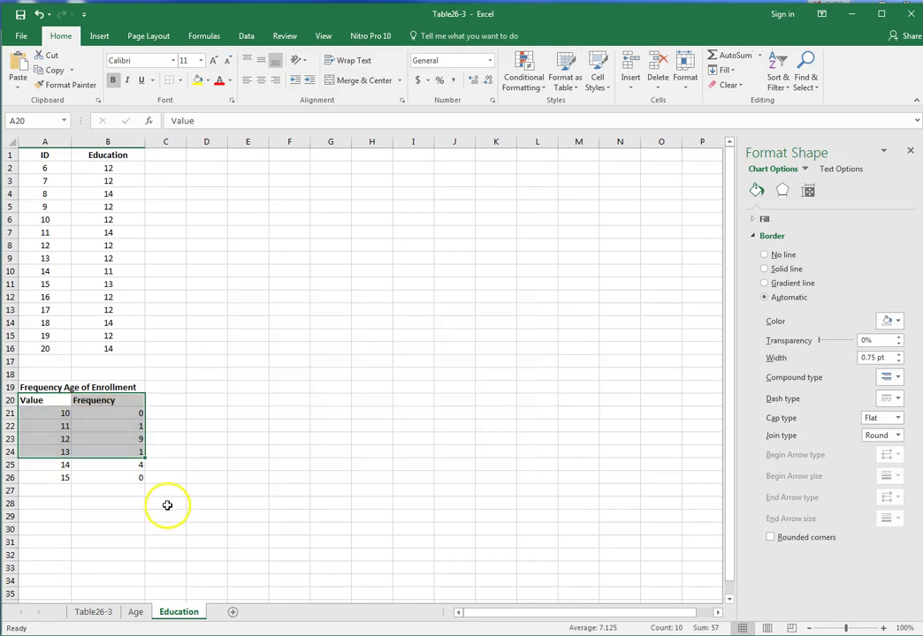
# Retitle the frequency table in A19 as "Frequency Years of Education" and return to question 4 in the Word document
pyautogui.click(73, 387)
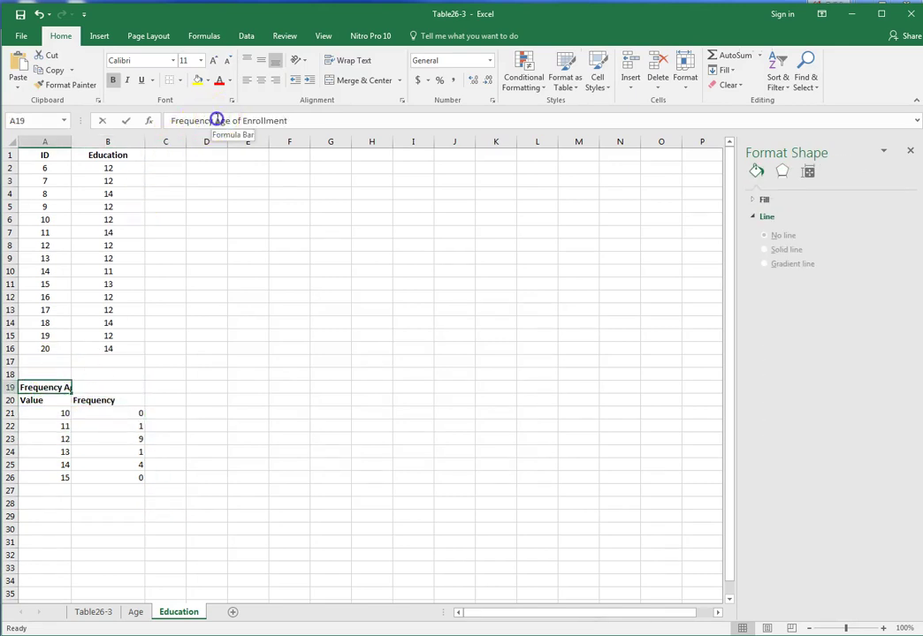
pyautogui.moveTo(216, 120); pyautogui.dragTo(283, 126)
pyautogui.write('Years')
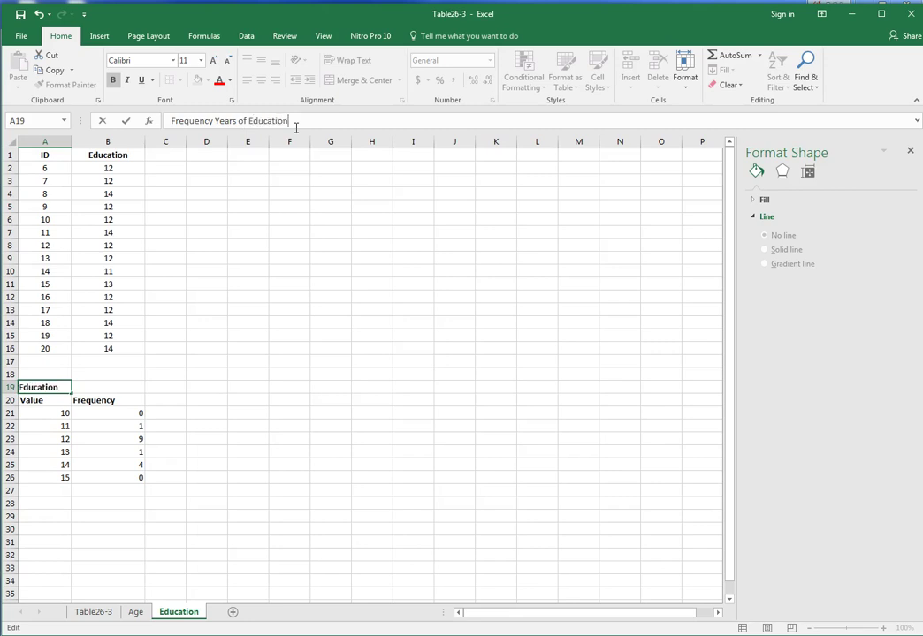
pyautogui.click(358, 423)
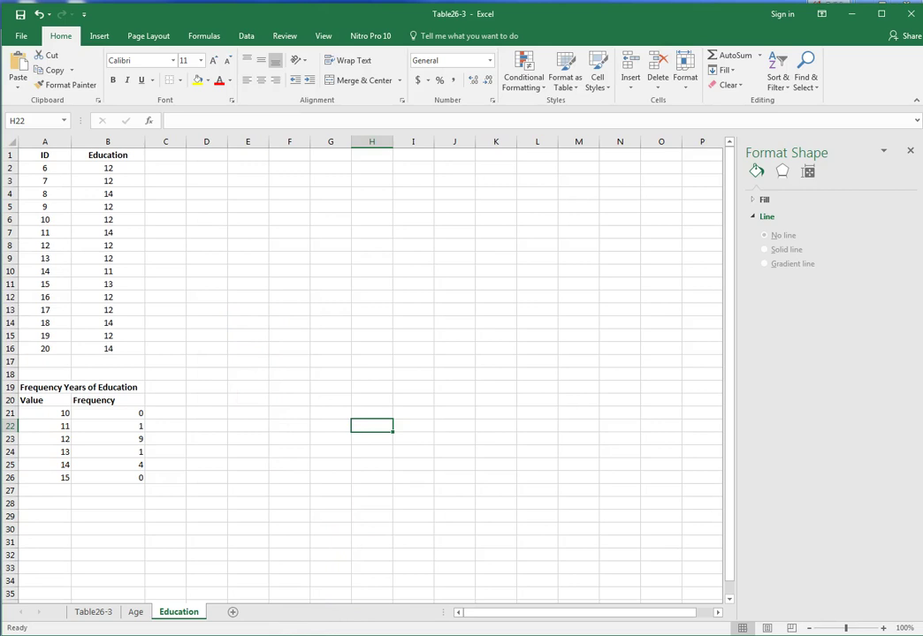
pyautogui.hotkey('alt', 'Tab')
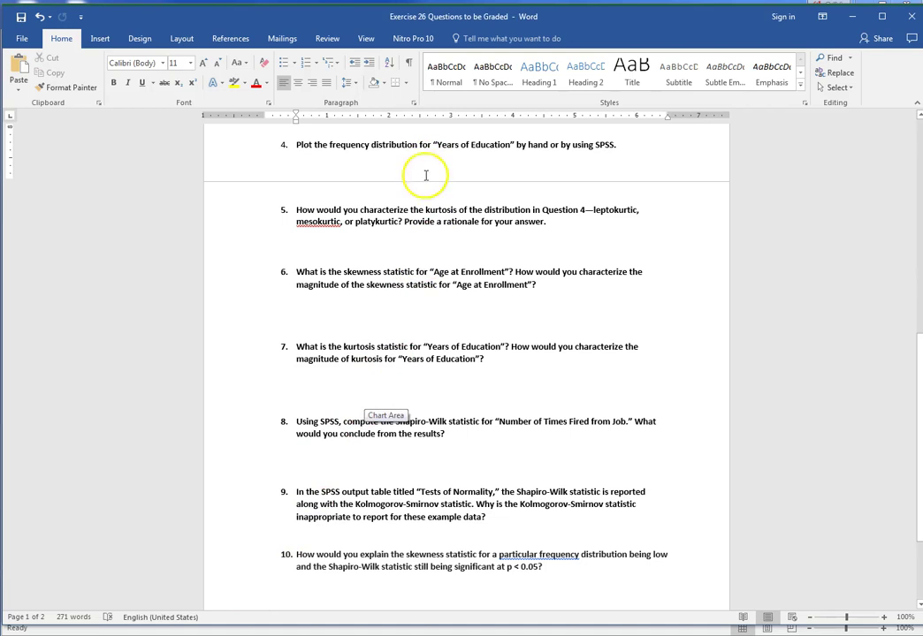
# Switch to the Age sheet in Excel and check the Kurtosis row of the AgeOfEnrollment statistics for question 5
pyautogui.click(430, 233)
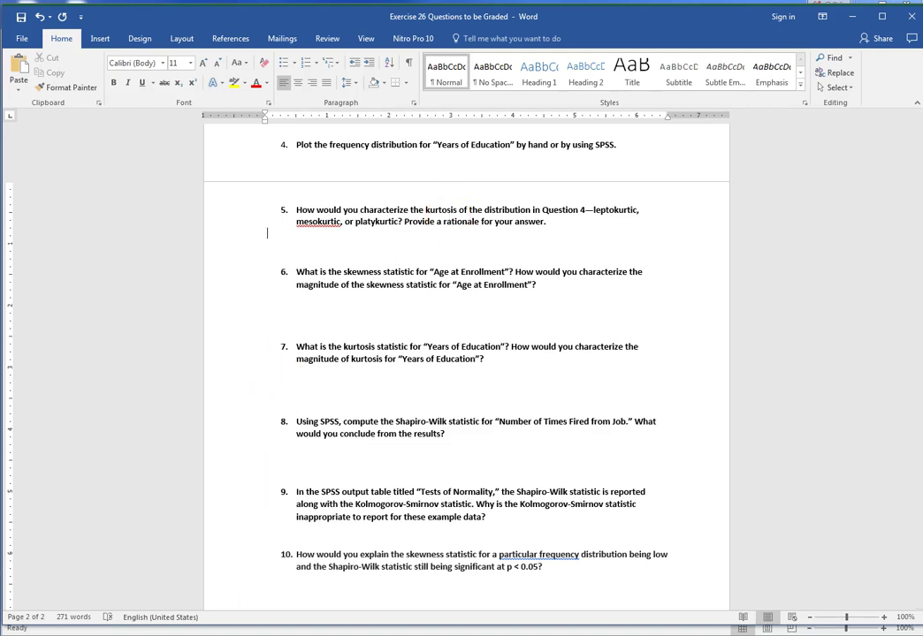
pyautogui.hotkey('alt', 'Tab')
pyautogui.click(138, 611)
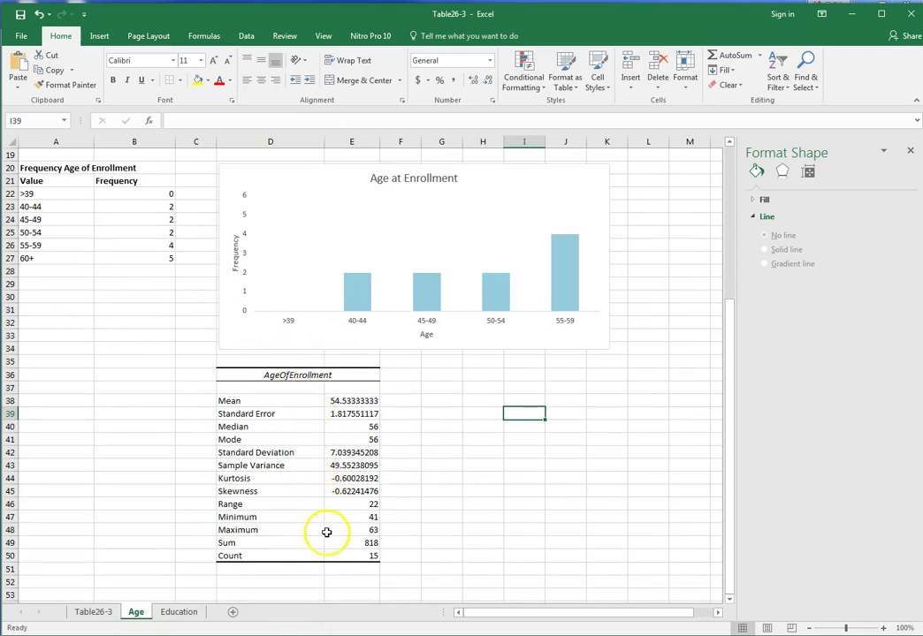
pyautogui.moveTo(296, 479); pyautogui.dragTo(343, 482)
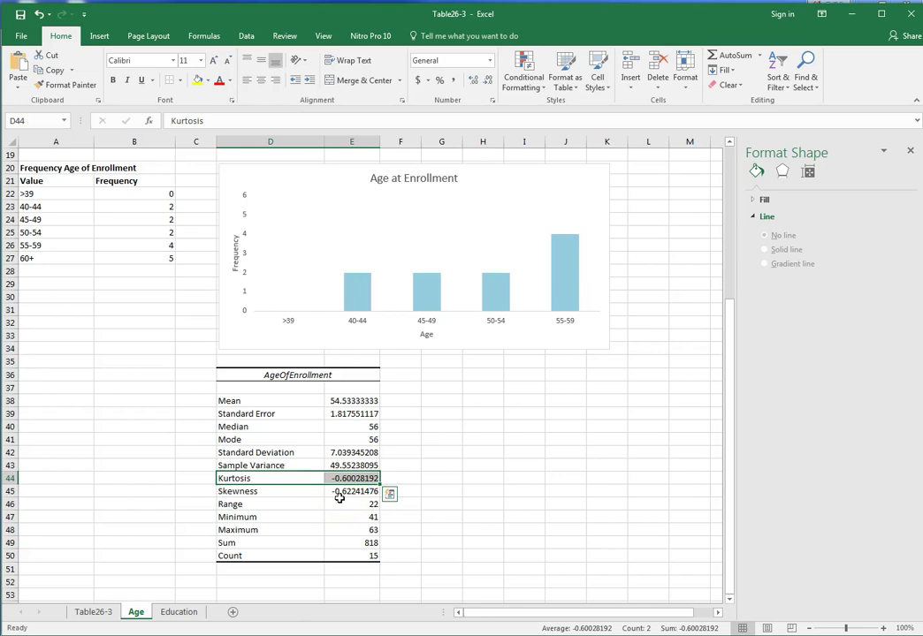
# Switch to the Biostats_data distribution presentation in PowerPoint and review the kurtosis definitions and rules on slides 9 and 10
pyautogui.hotkey('alt', 'Tab')
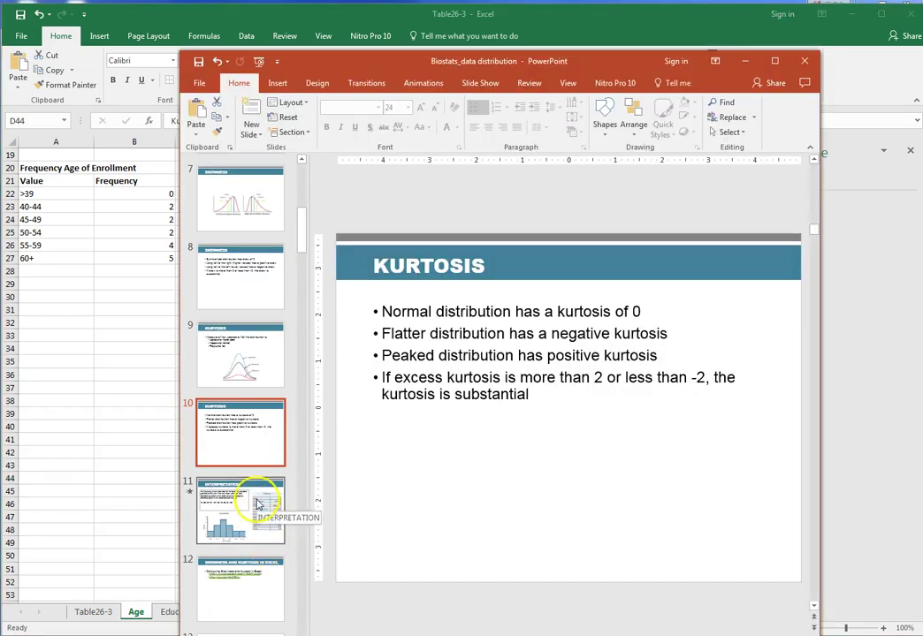
pyautogui.click(247, 377)
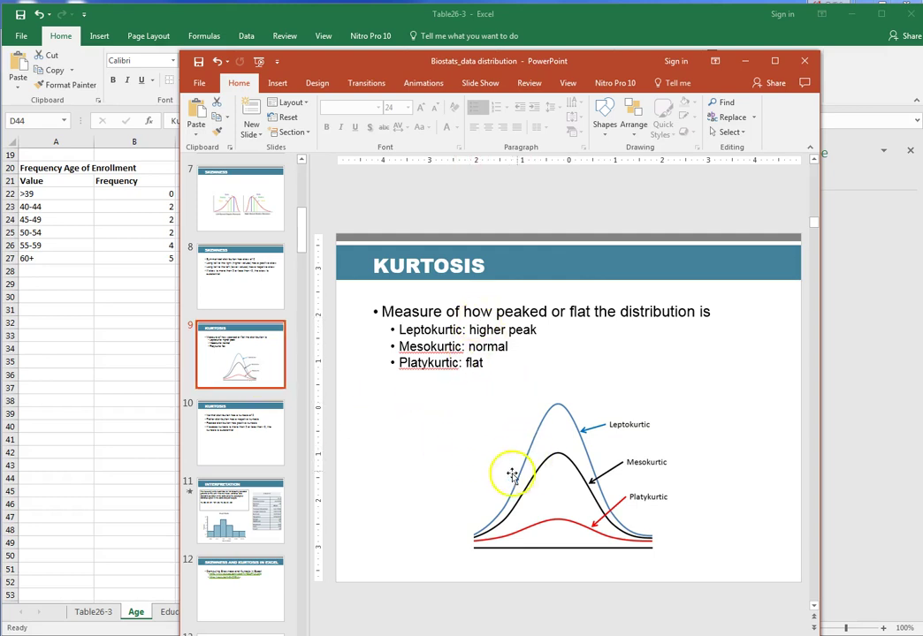
pyautogui.click(244, 439)
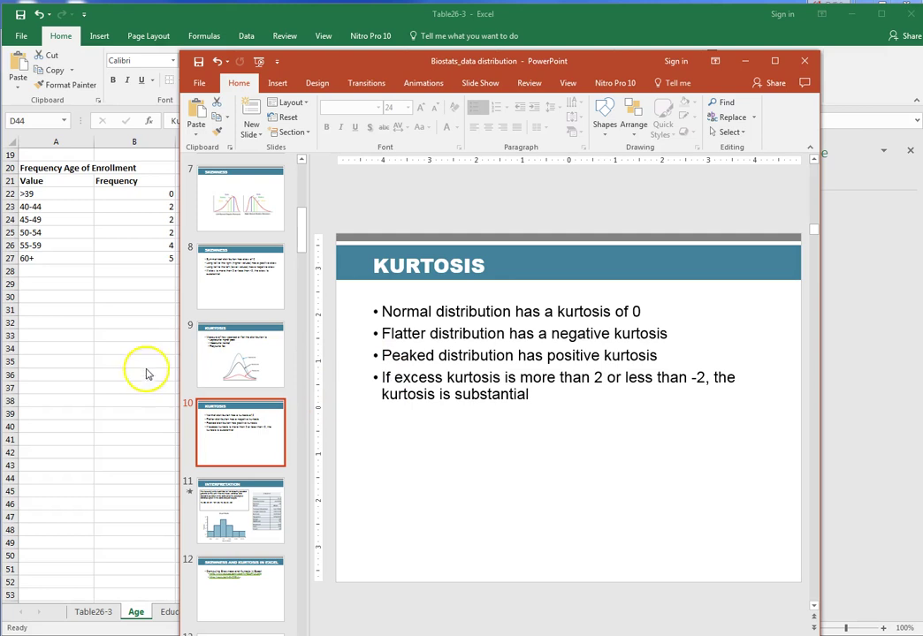
# Return to the Exercise 26 document in Word and read questions 6 to 10
pyautogui.hotkey('alt', 'Tab')
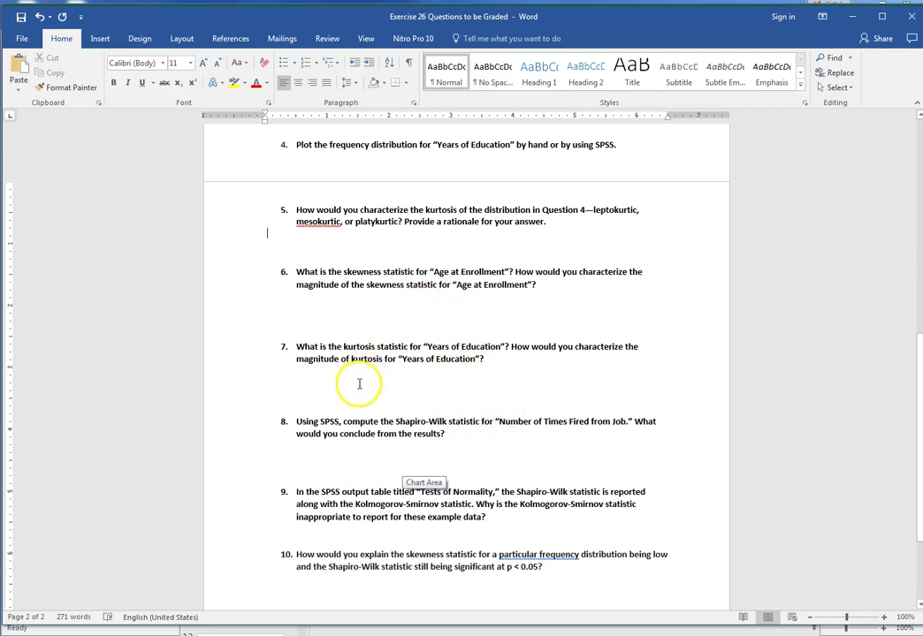
pyautogui.click(445, 433)
pyautogui.scroll(-2, 530, 415)
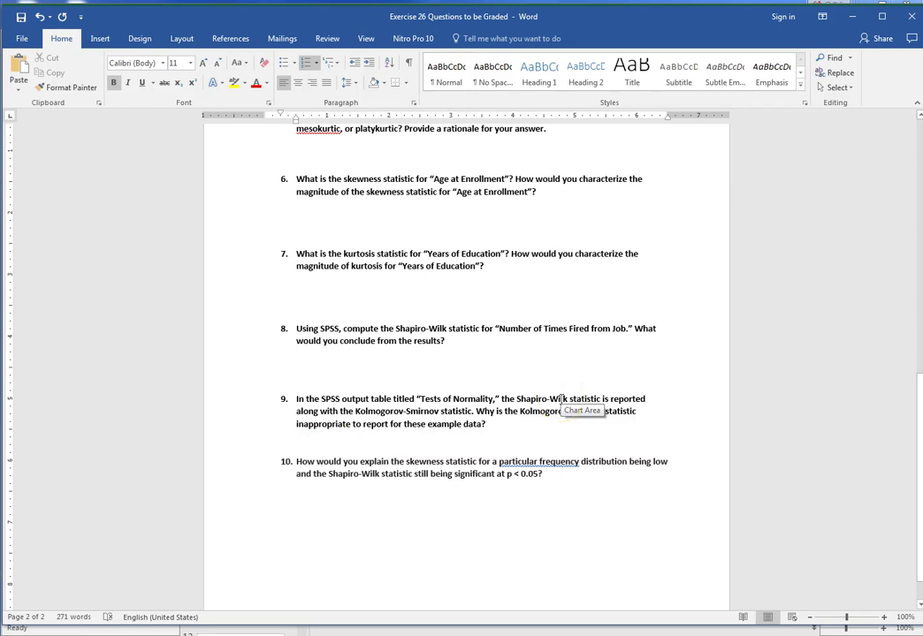
# Switch to Chrome and search Google for "descriptive statistics calculator" in a new tab
pyautogui.moveTo(283, 635)
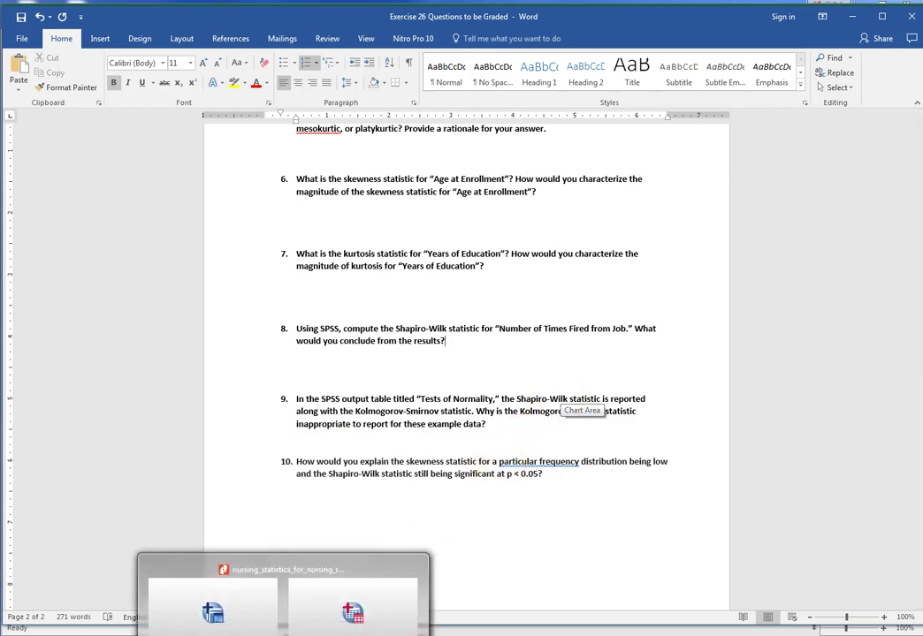
pyautogui.click(84, 624)
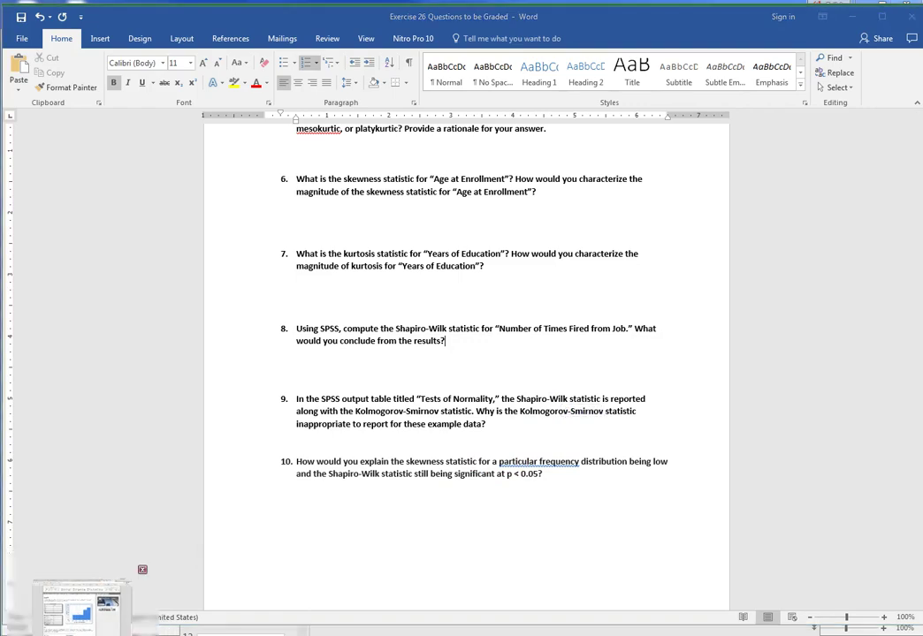
pyautogui.click(771, 21)
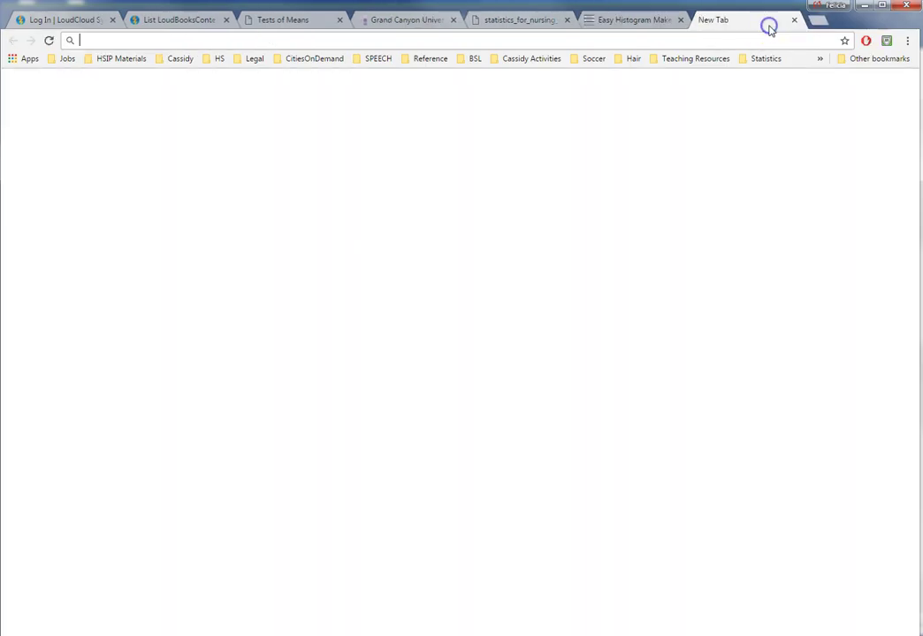
pyautogui.write('desriptive statistics cal')
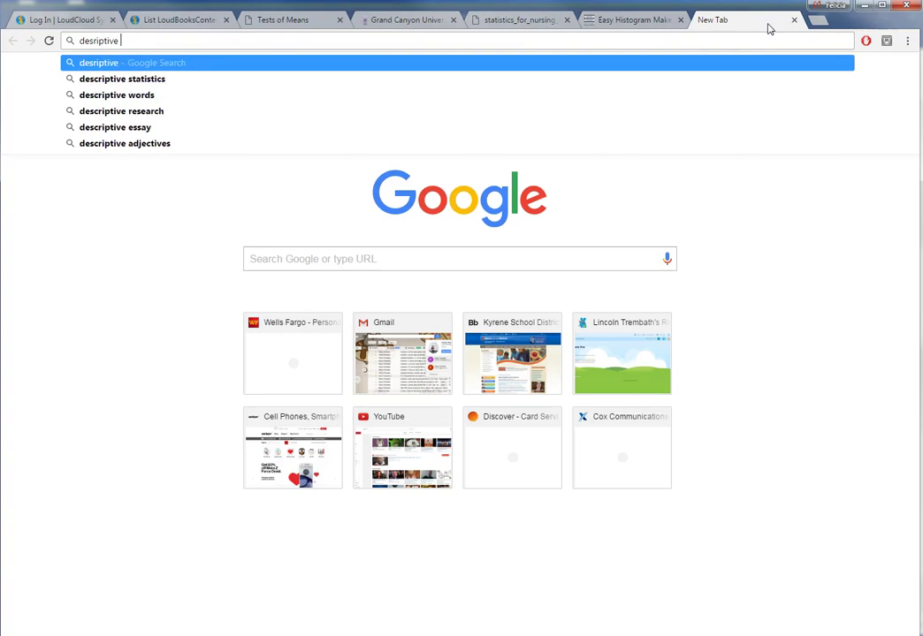
pyautogui.press('Down')
pyautogui.write('ca')
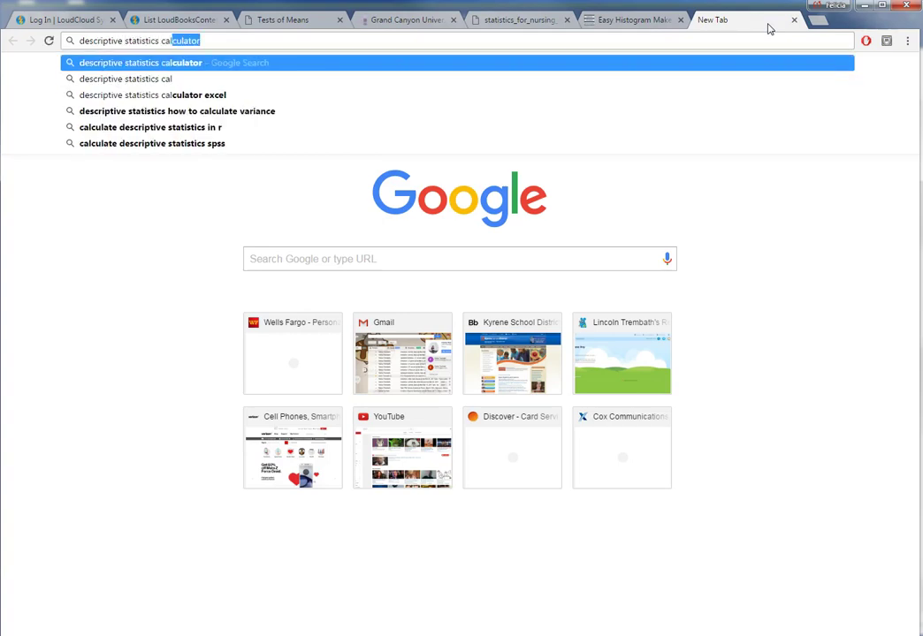
pyautogui.press('Return')
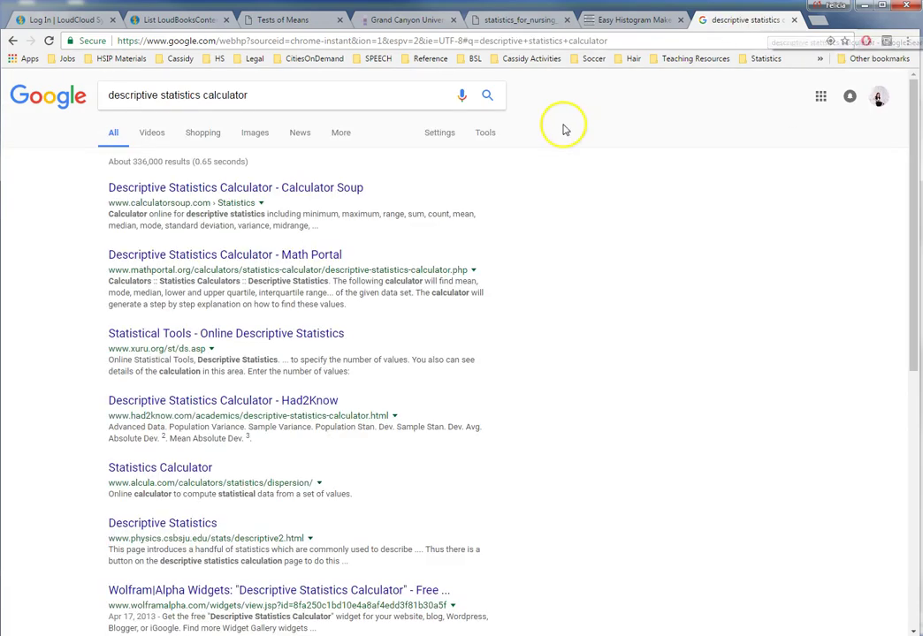
# Open the Calculator Soup descriptive statistics calculator from the search results in its own tab and view it
pyautogui.rightClick(332, 193)
pyautogui.click(362, 200)
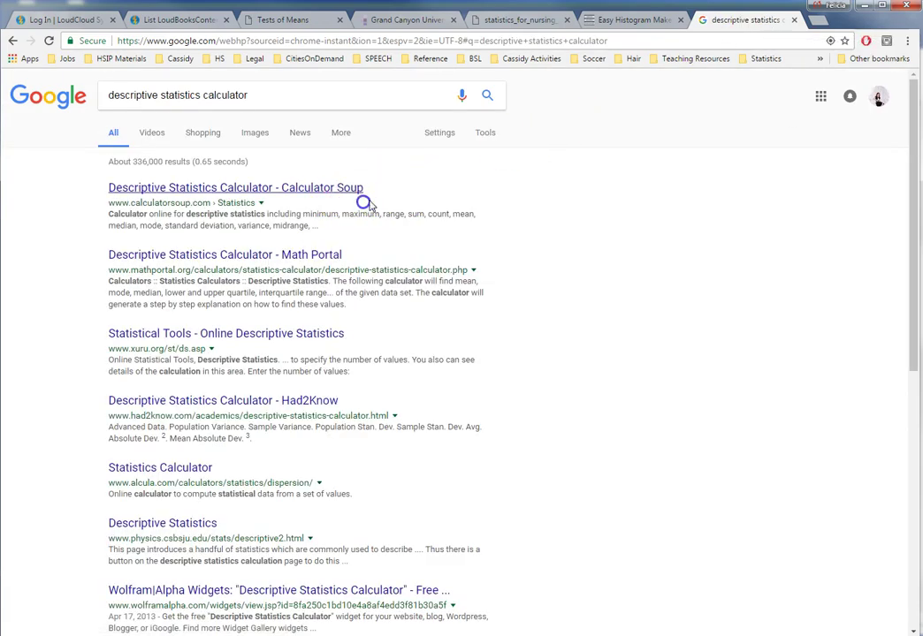
pyautogui.click(725, 22)
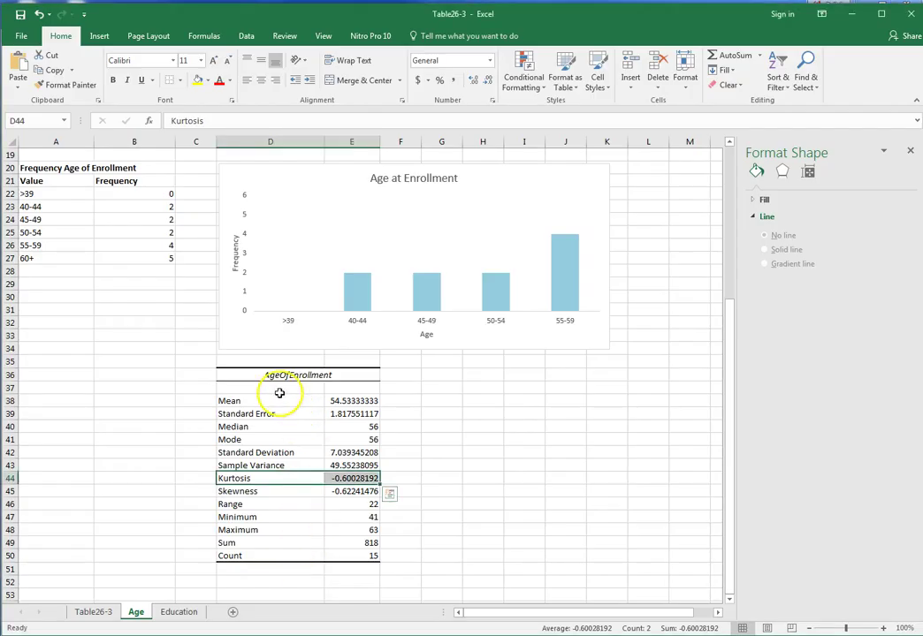
# Copy the AgeOfEnrollment values in B2:B16 of the Age sheet in Excel
pyautogui.click(137, 375)
pyautogui.scroll(6, 192, 370)
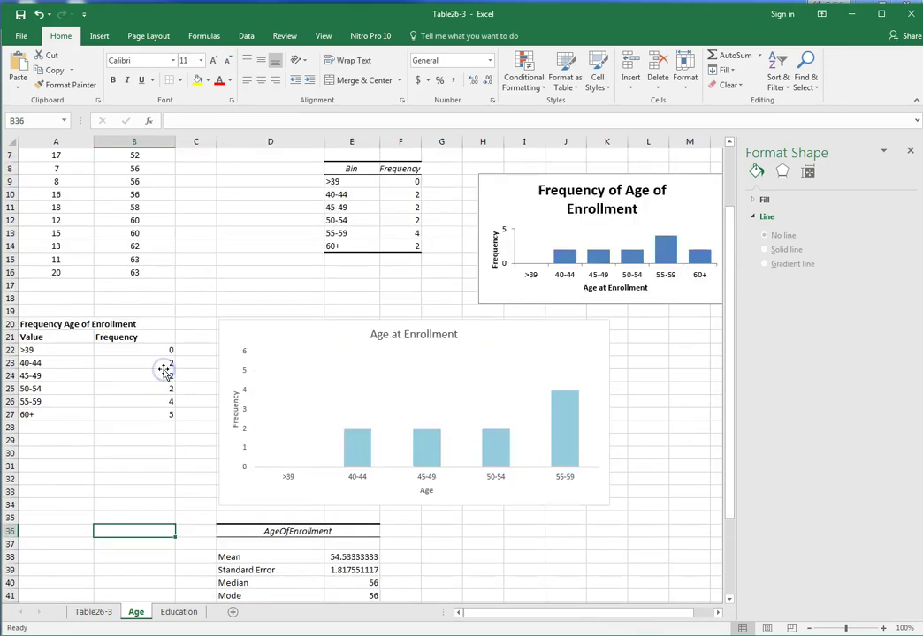
pyautogui.moveTo(144, 165); pyautogui.dragTo(145, 353)
pyautogui.hotkey('ctrl', 'c')
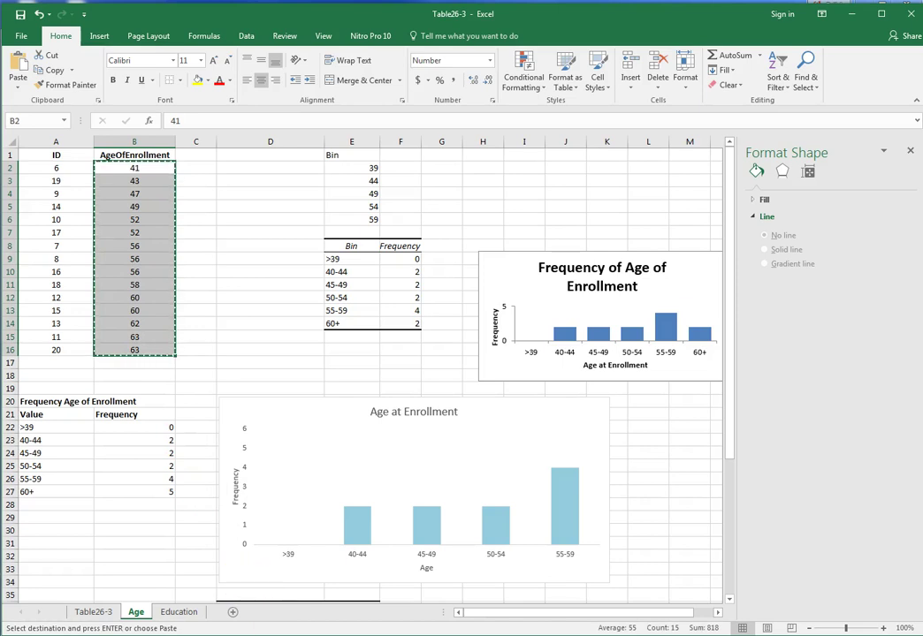
# Switch back to Chrome and paste the copied ages into the Calculator Soup data set
pyautogui.click(83, 634)
pyautogui.click(83, 594)
pyautogui.click(408, 325)
pyautogui.hotkey('ctrl', 'v')
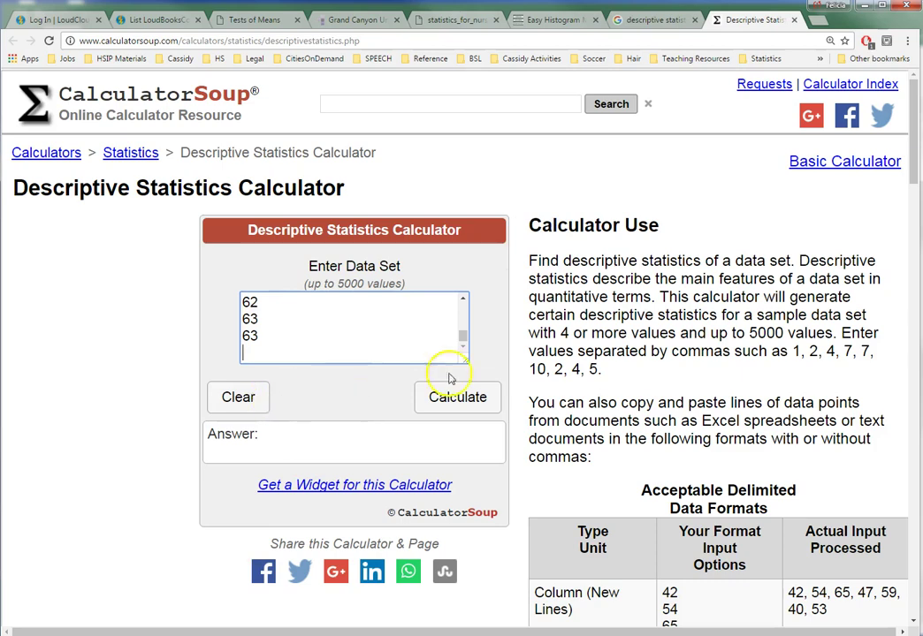
# Calculate the descriptive statistics of the pasted ages and review the results down to skewness and kurtosis
pyautogui.click(463, 407)
pyautogui.scroll(-3, 482, 399)
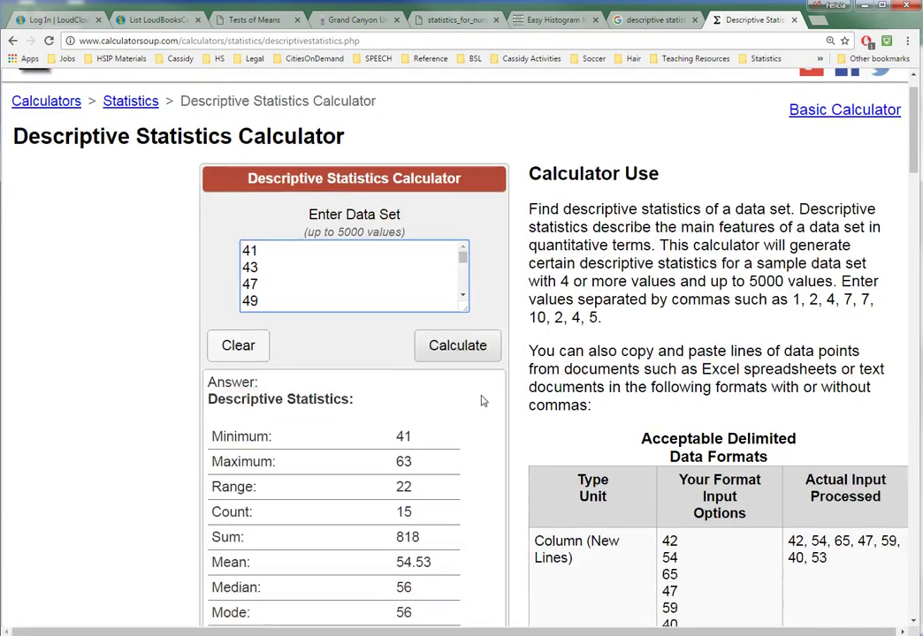
pyautogui.scroll(-3, 482, 401)
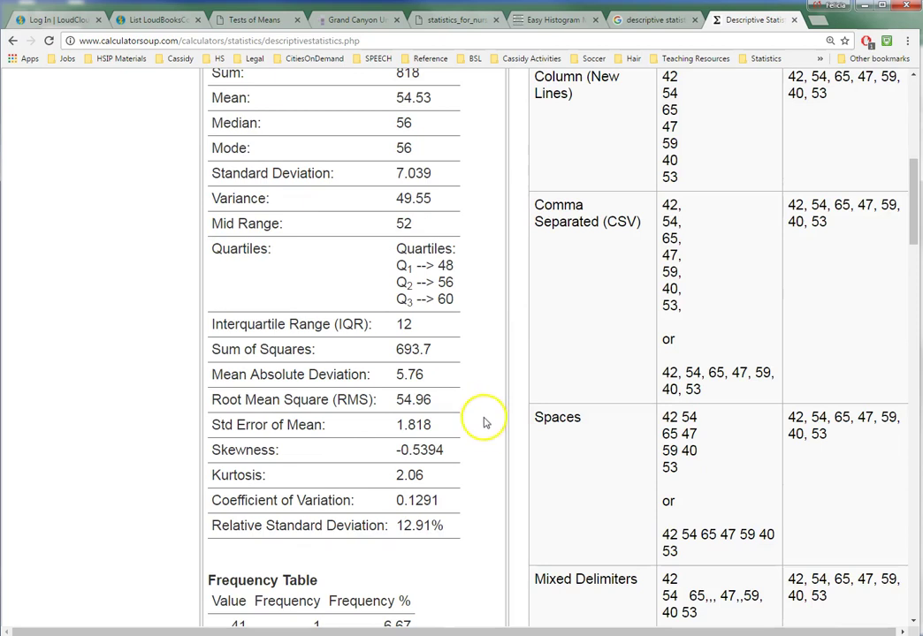
pyautogui.scroll(3, 481, 416)
pyautogui.scroll(3, 482, 434)
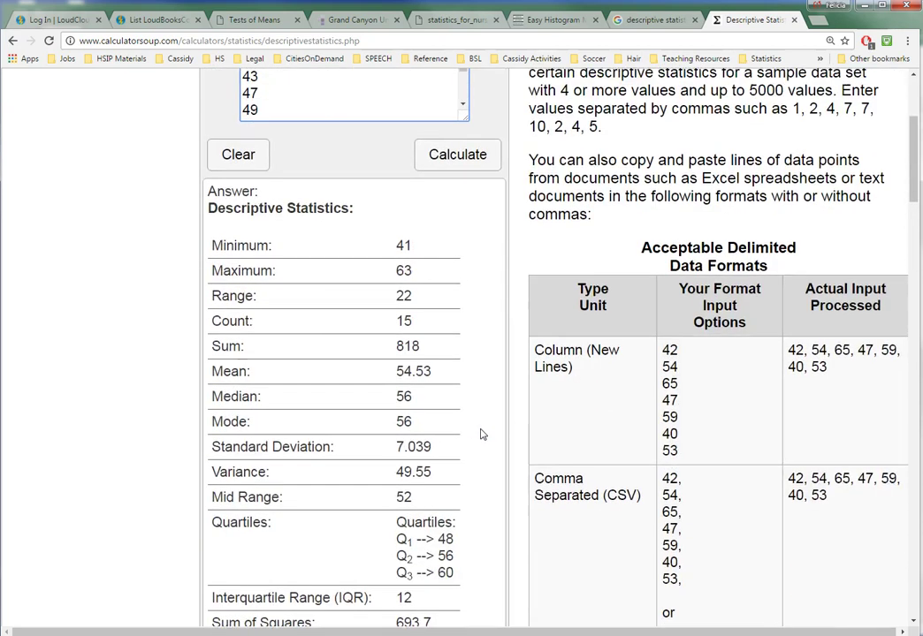
# Open the Math Portal descriptive statistics calculator from the Google results in its own tab and view it
pyautogui.click(641, 21)
pyautogui.rightClick(310, 254)
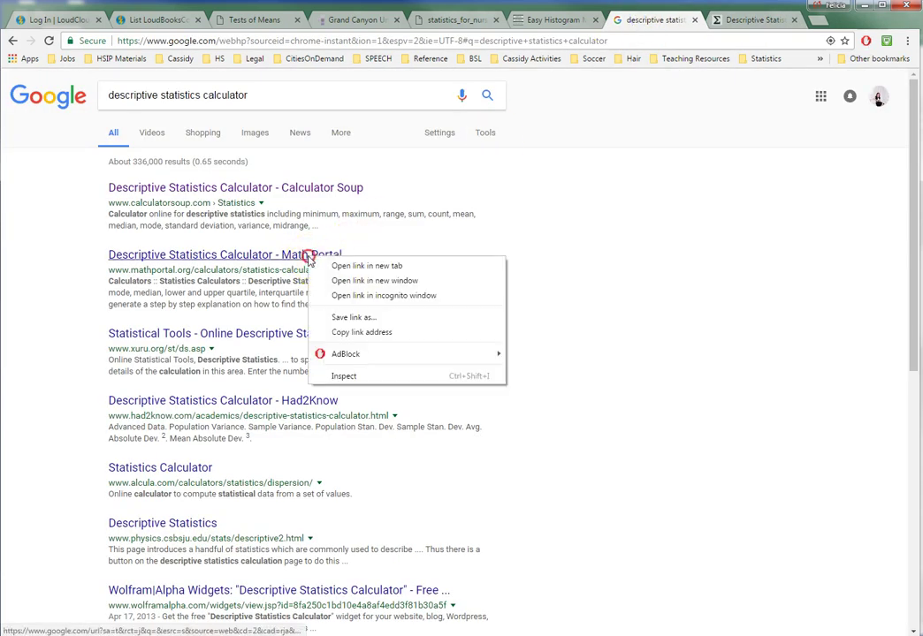
pyautogui.click(336, 264)
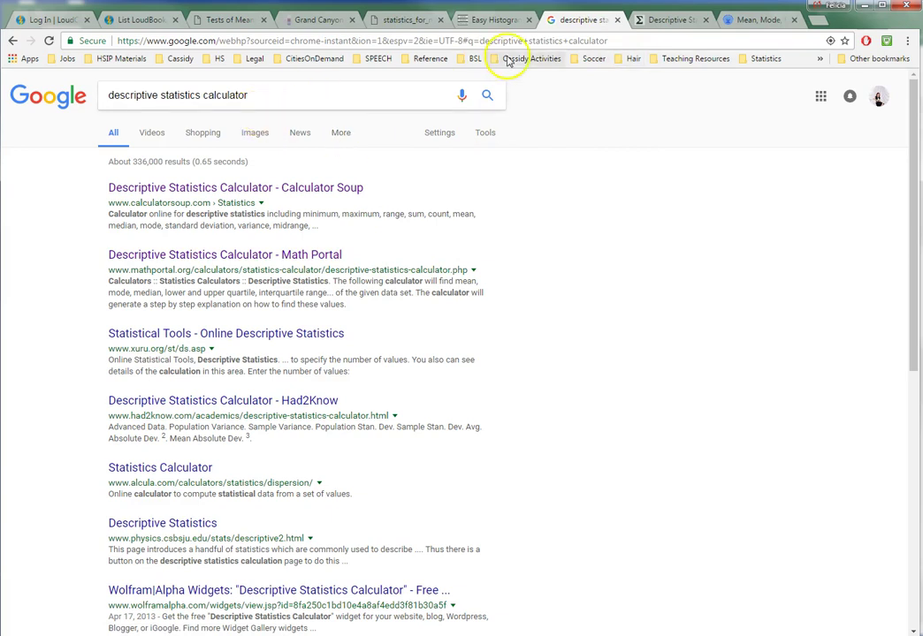
pyautogui.click(737, 20)
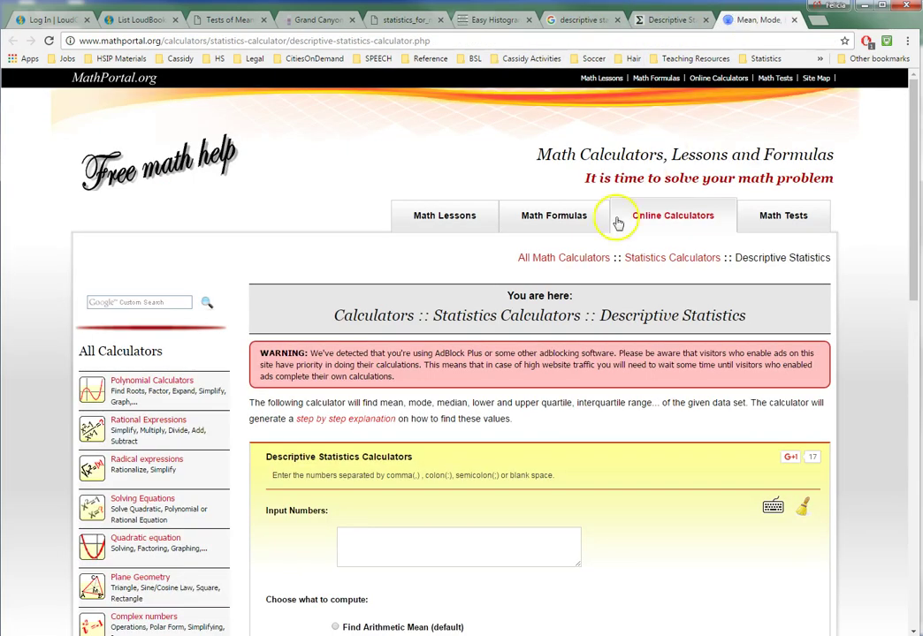
# Paste the copied ages into the Input Numbers field of the Math Portal calculator
pyautogui.scroll(-3, 526, 433)
pyautogui.scroll(-1, 513, 416)
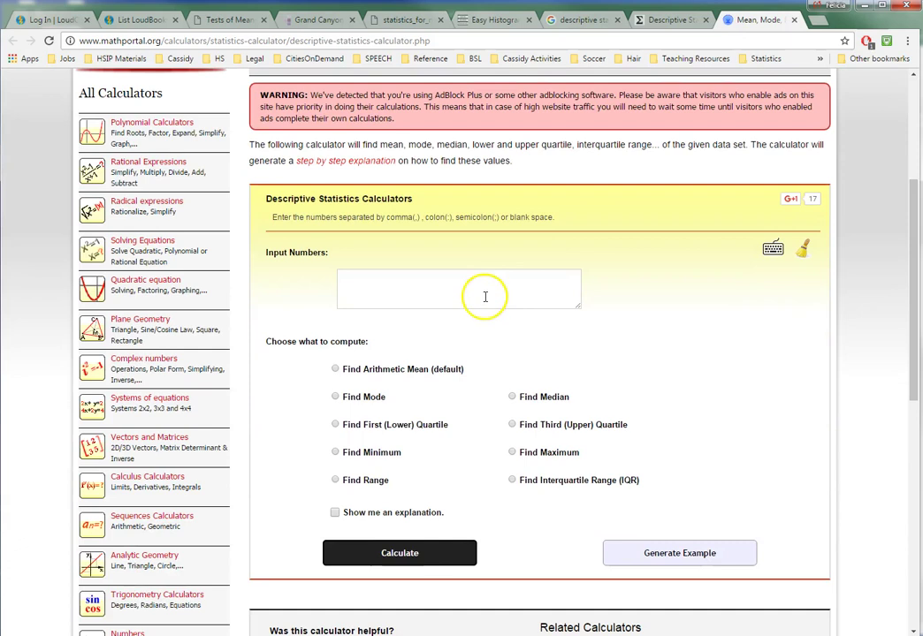
pyautogui.click(486, 274)
pyautogui.hotkey('ctrl', 'v')
pyautogui.click(575, 277)
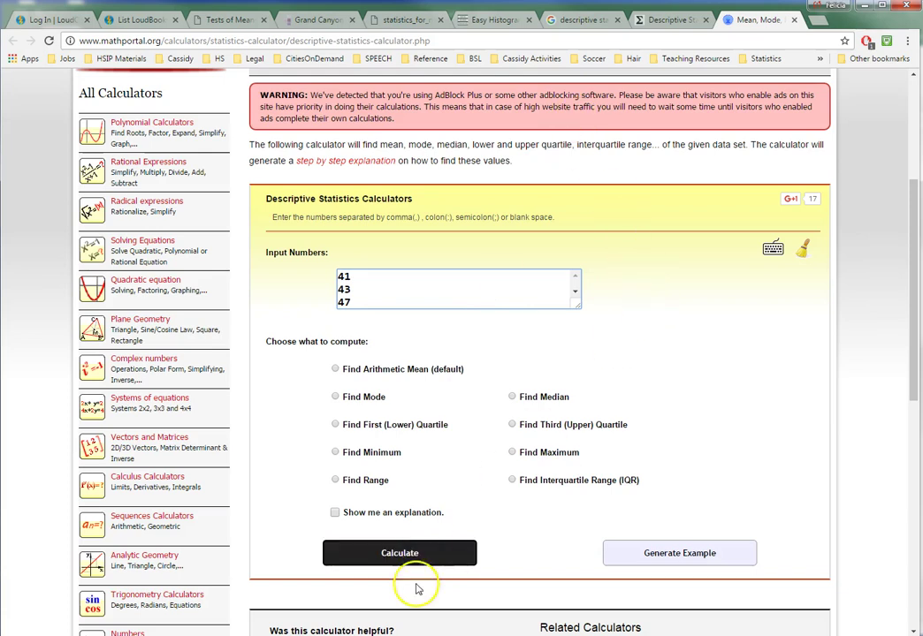
# Return to the Exercise 26 document in Word, review questions 8 to 10, and go back to the first page
pyautogui.hotkey('alt', 'Tab')
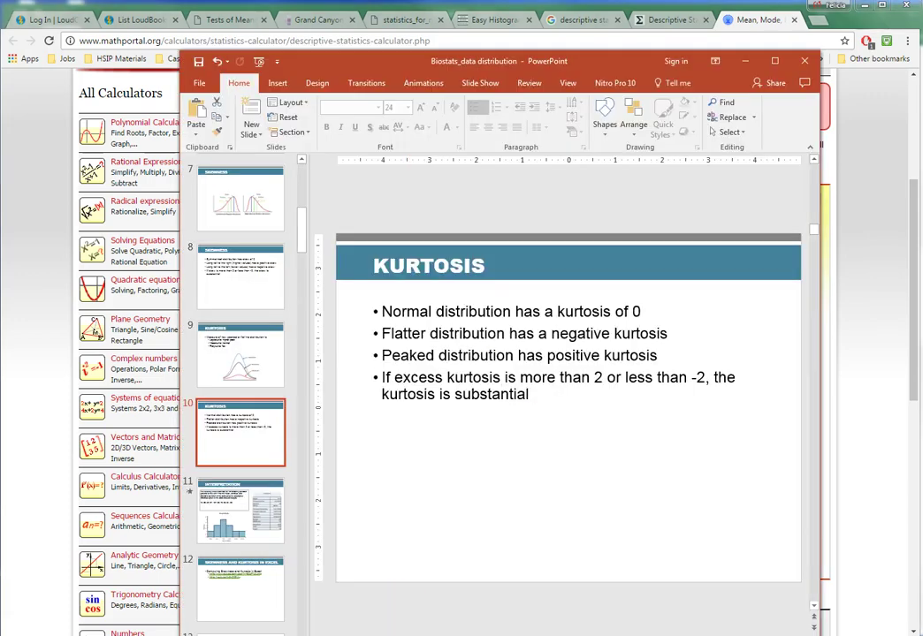
pyautogui.hotkey('alt', 'Tab')
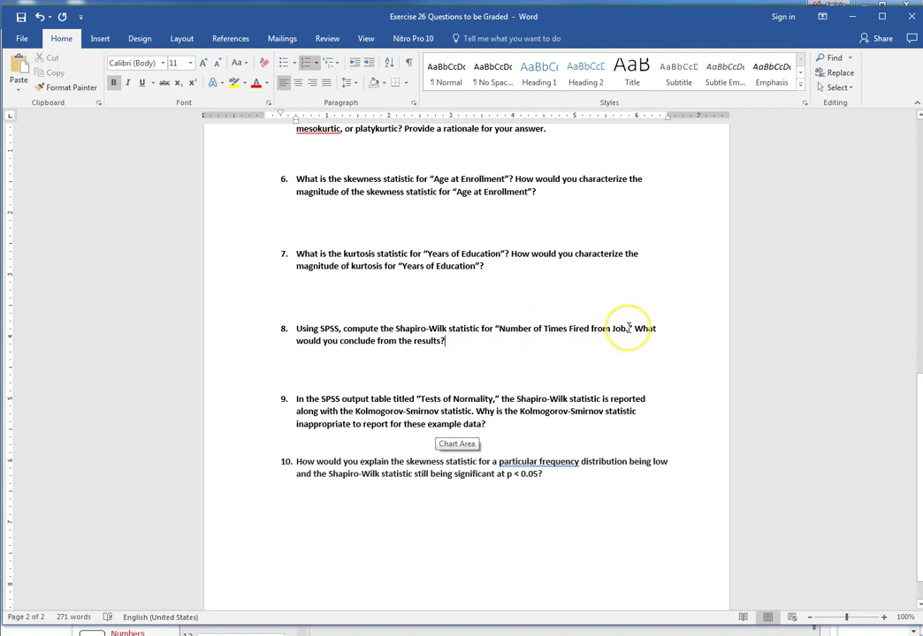
pyautogui.moveTo(628, 328); pyautogui.dragTo(515, 333)
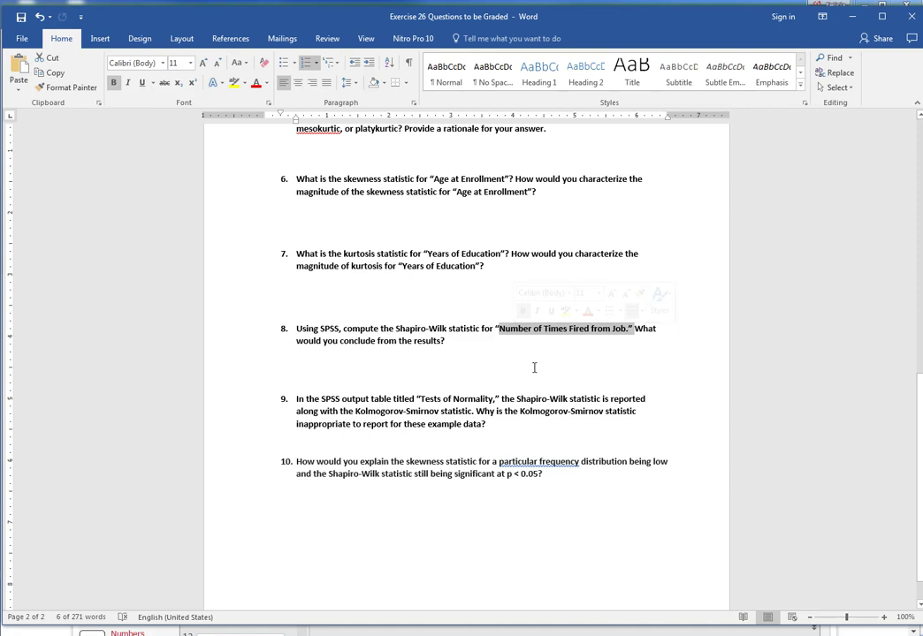
pyautogui.click(512, 425)
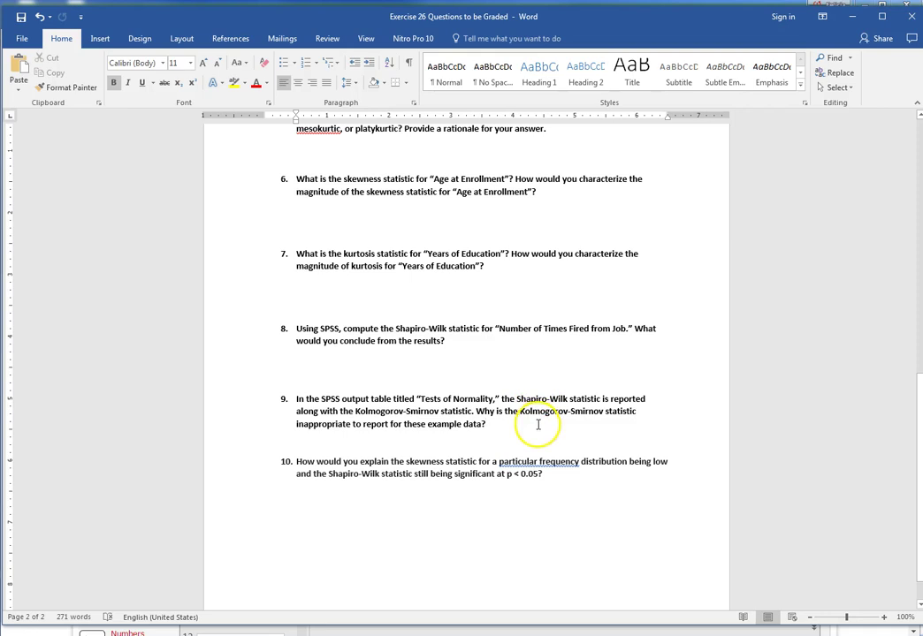
pyautogui.click(590, 478)
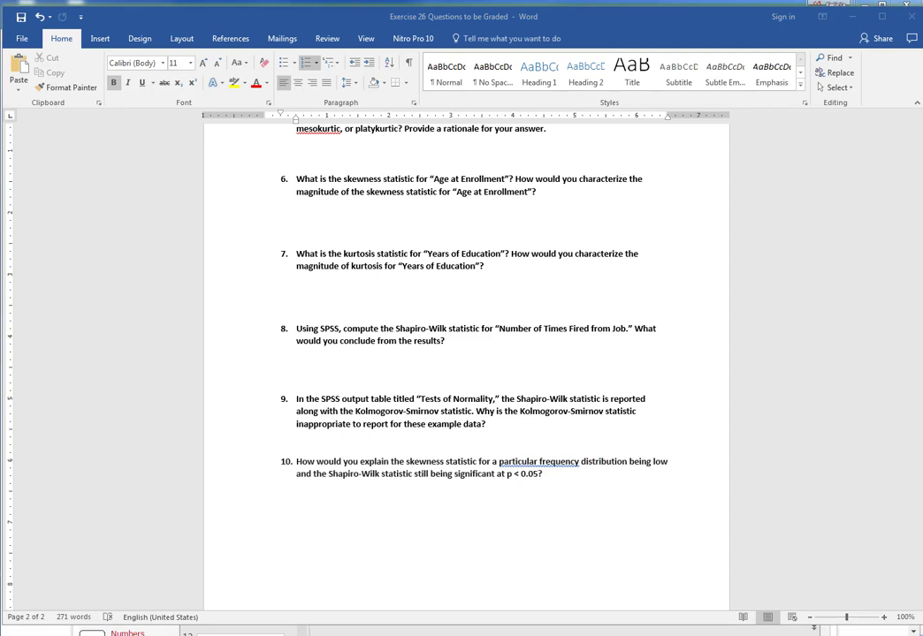
pyautogui.click(606, 500)
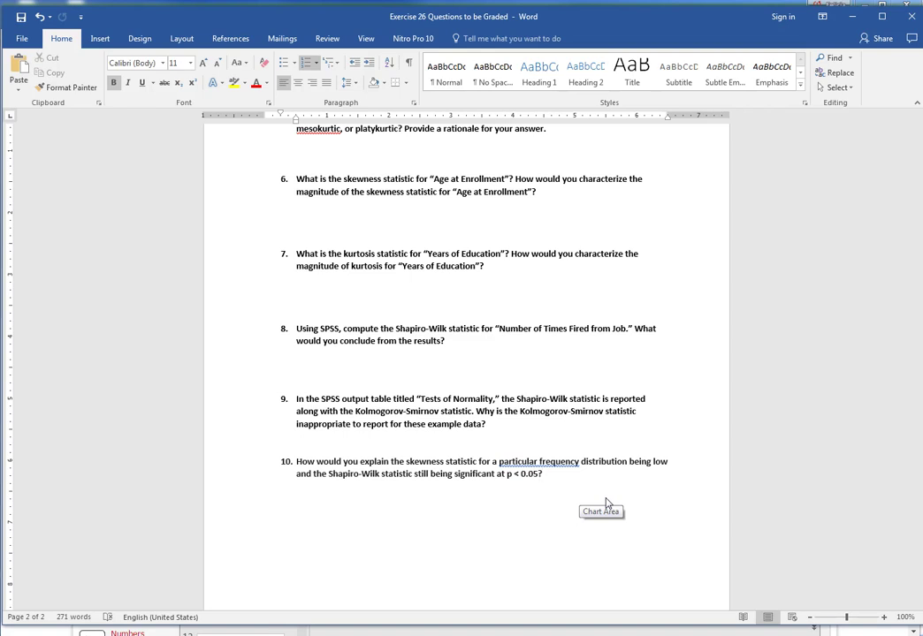
pyautogui.scroll(3, 614, 428)
pyautogui.scroll(8, 614, 427)
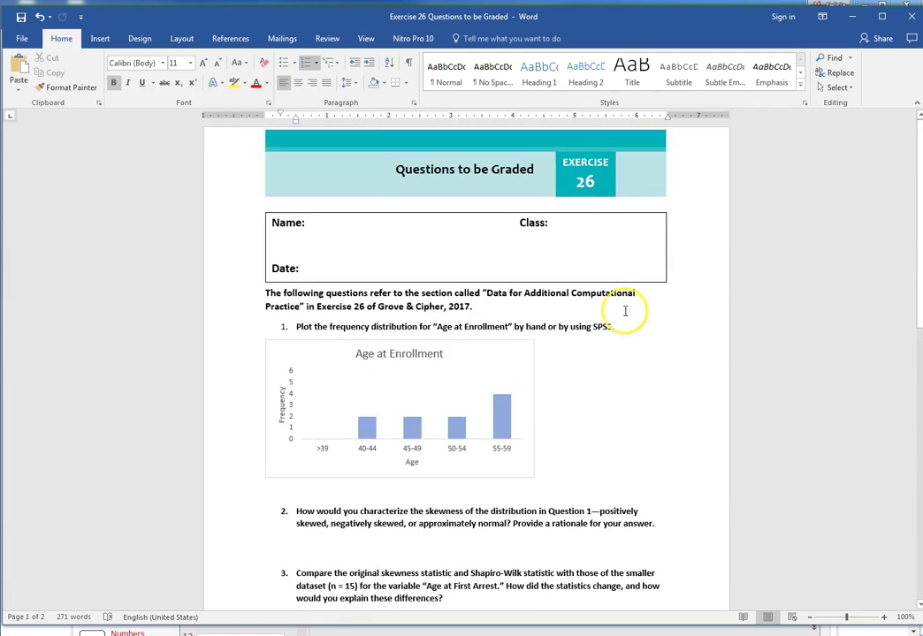